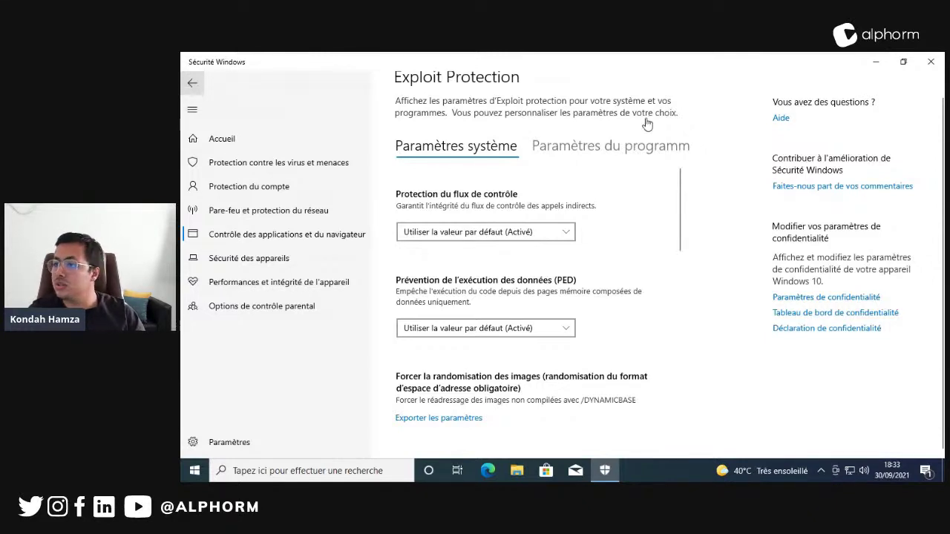
Close the Windows security settings and extract the ConfigureDefender-master archive to the proposed desktop folder
left_click(191, 83)
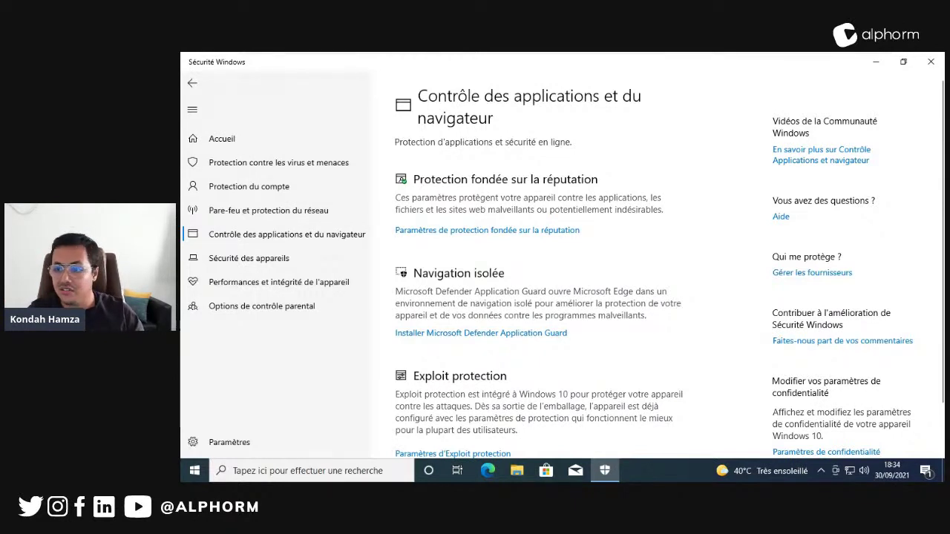
left_click(933, 65)
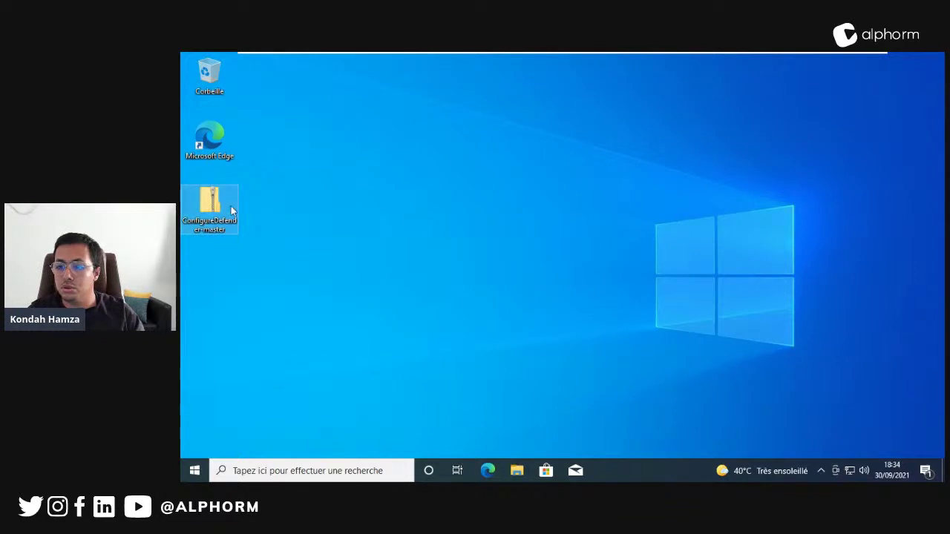
right_click(216, 209)
left_click(280, 237)
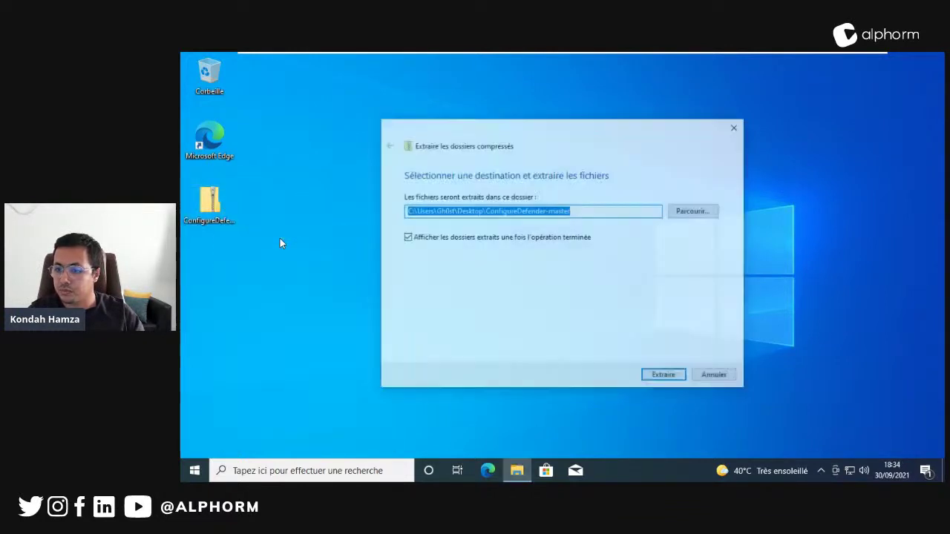
left_click(665, 379)
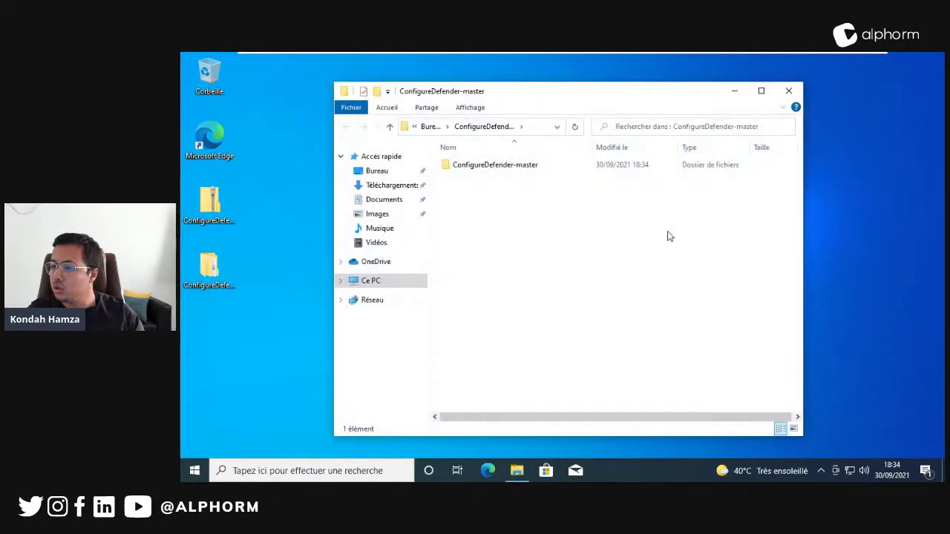
Run C_D_3010_beta2 from the extracted inner ConfigureDefender-master folder, allow it to make changes, and minimize the folder window
double_click(523, 168)
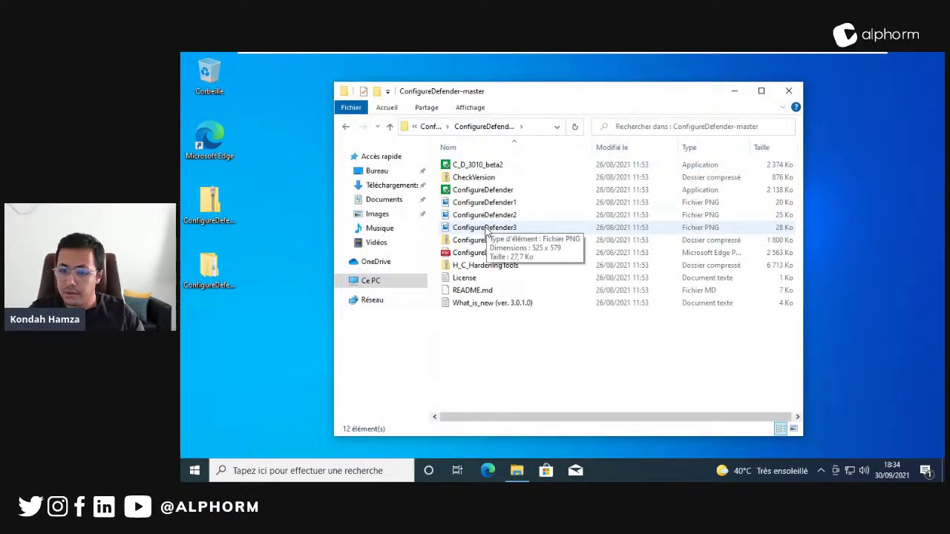
double_click(502, 164)
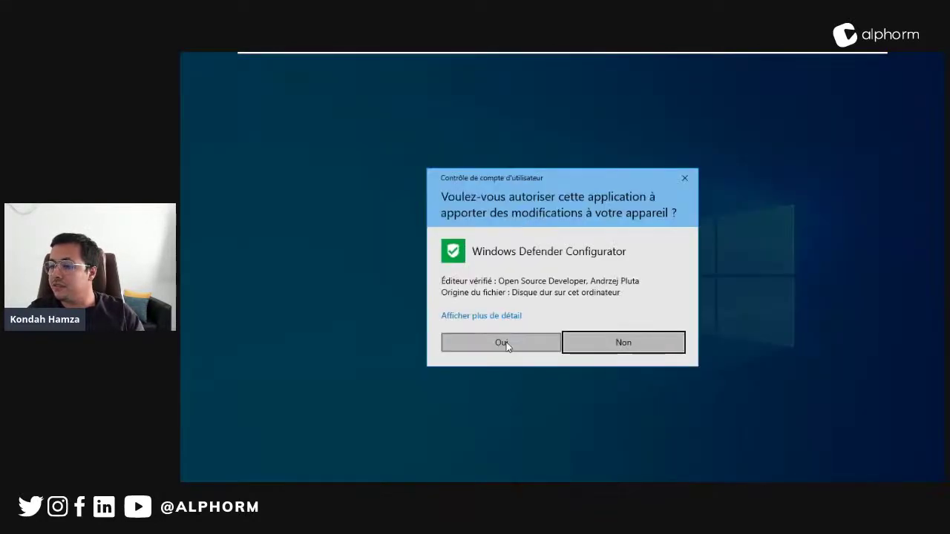
left_click(506, 342)
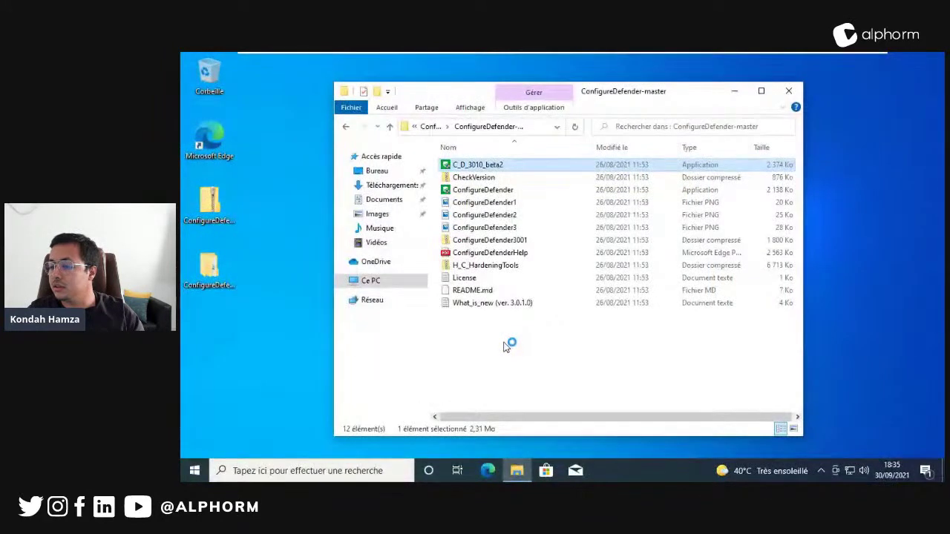
left_click(733, 91)
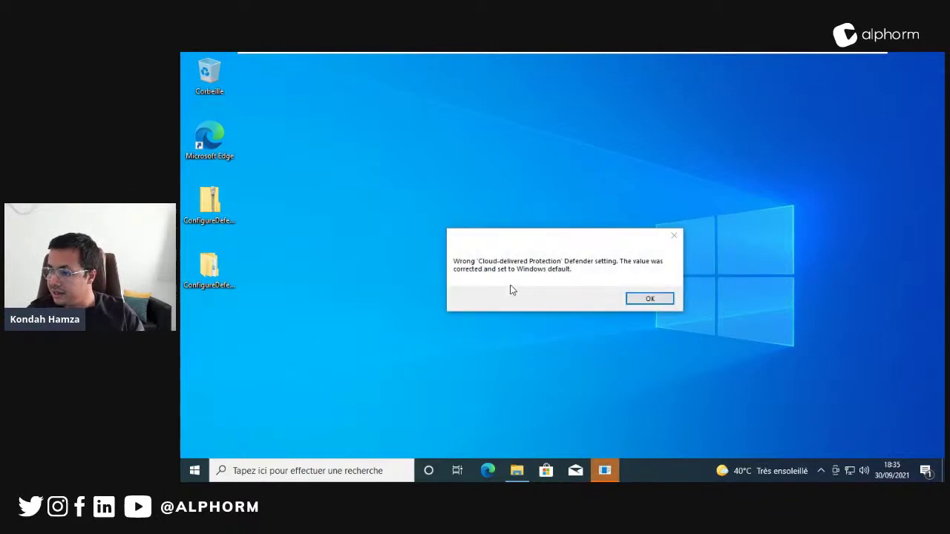
left_click(650, 300)
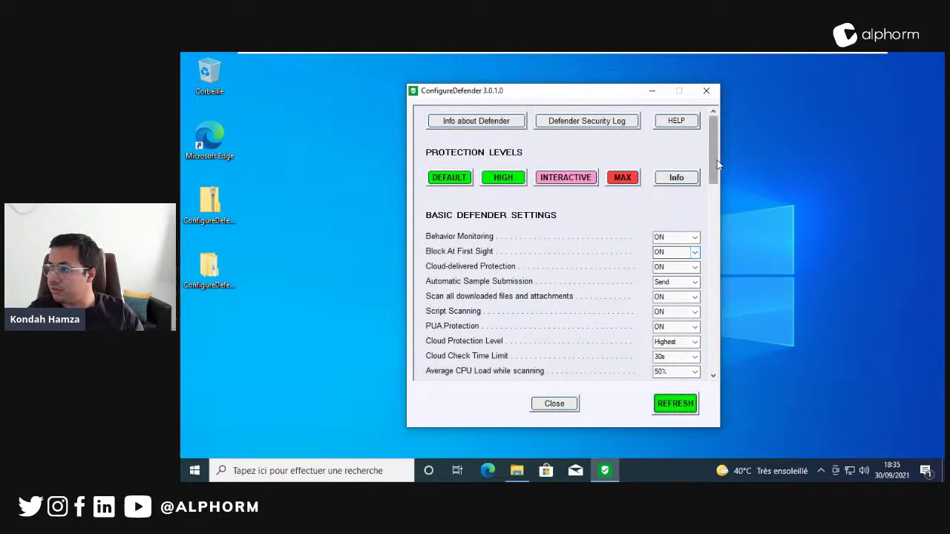
Examine the basic Defender settings, the SmartScreen options and the Exploit Guard rules before choosing a protection level
mouse_move(717, 132)
left_mouse_down()
mouse_move(726, 319)
mouse_move(727, 119)
left_mouse_up()
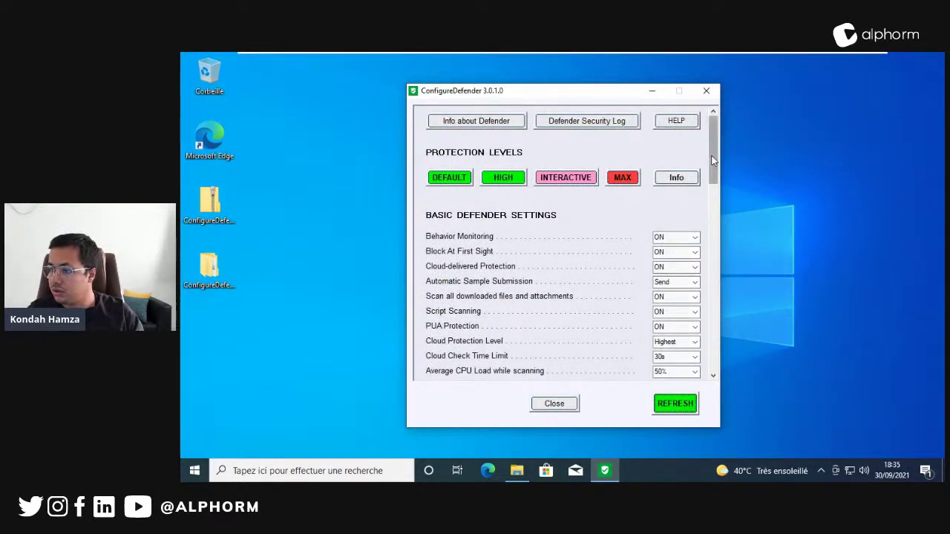
left_click_drag(712, 152, 702, 201)
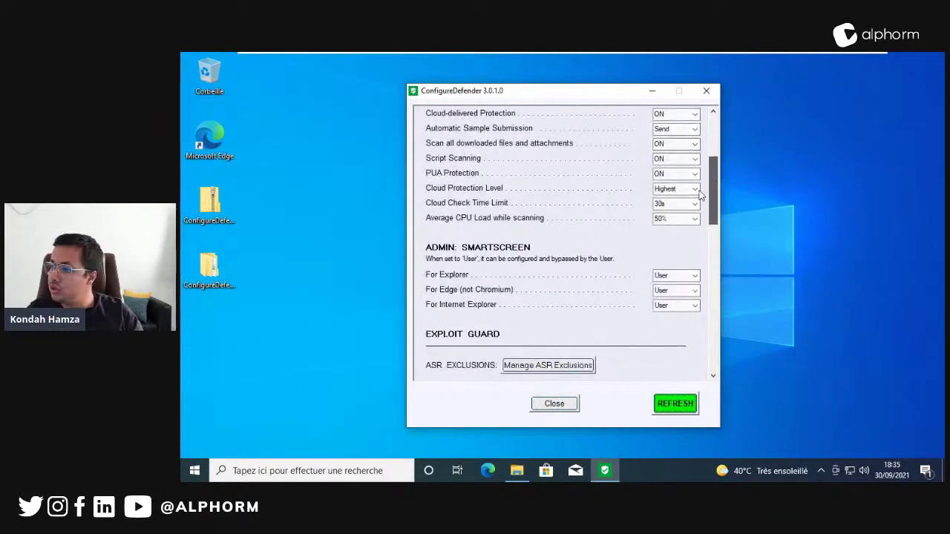
scroll(643, 133, "up", 1)
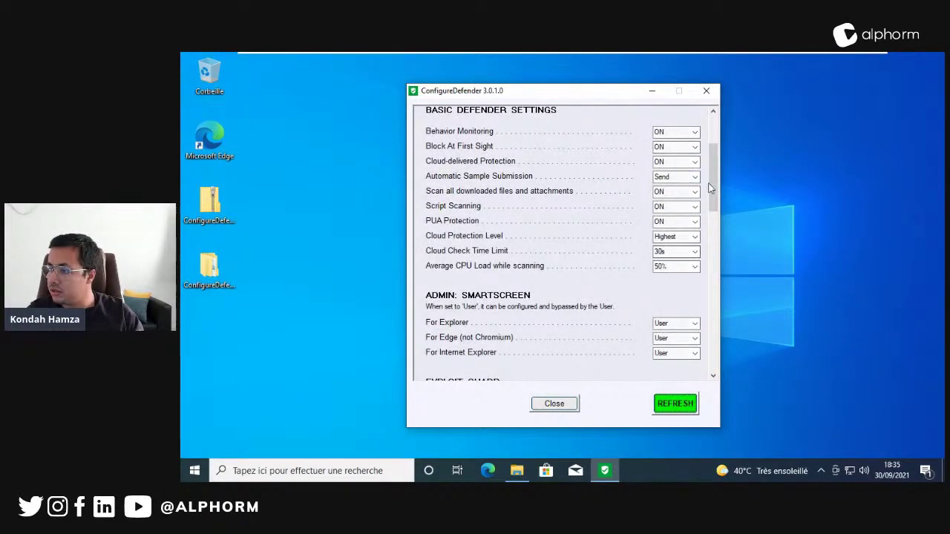
mouse_move(712, 173)
left_mouse_down()
mouse_move(691, 334)
mouse_move(706, 172)
left_mouse_up()
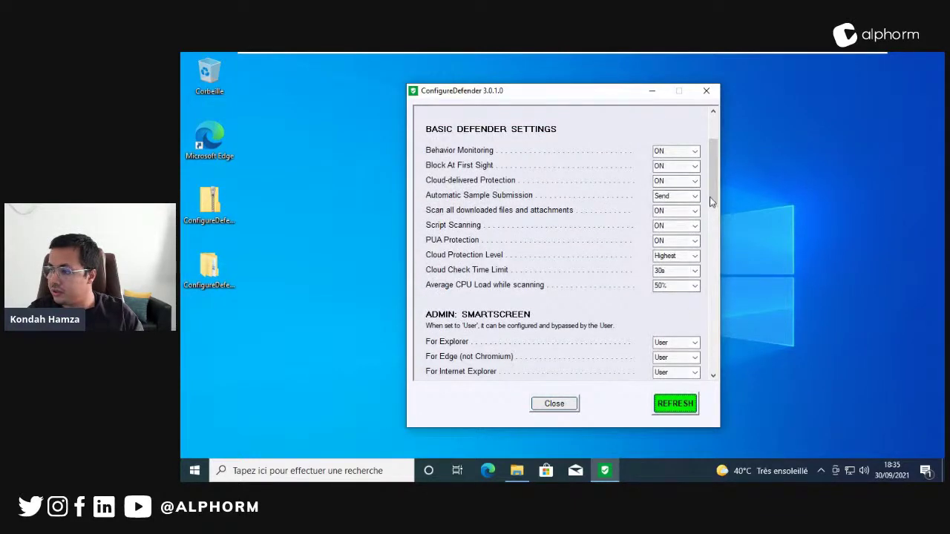
scroll(709, 197, "down", 3)
left_click(682, 294)
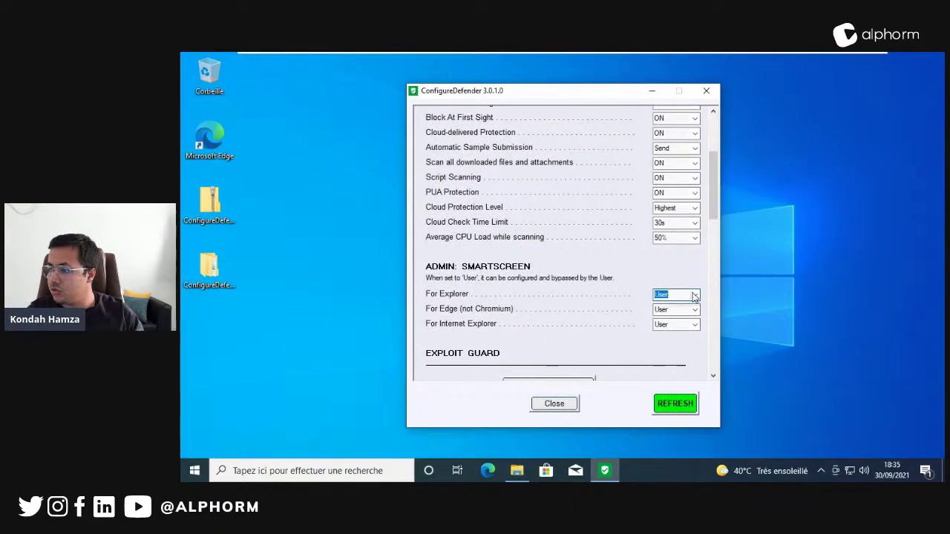
left_click(682, 294)
left_click(683, 294)
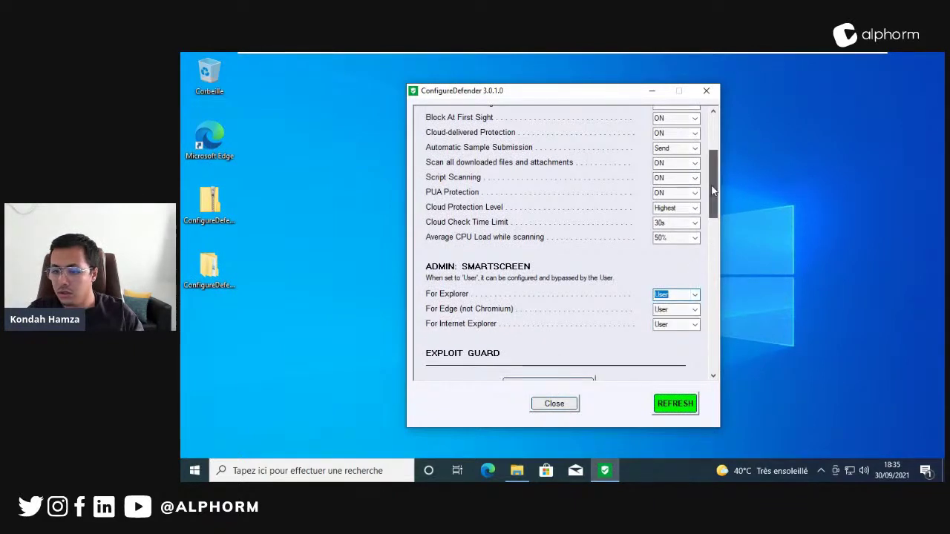
scroll(709, 191, "up", 2)
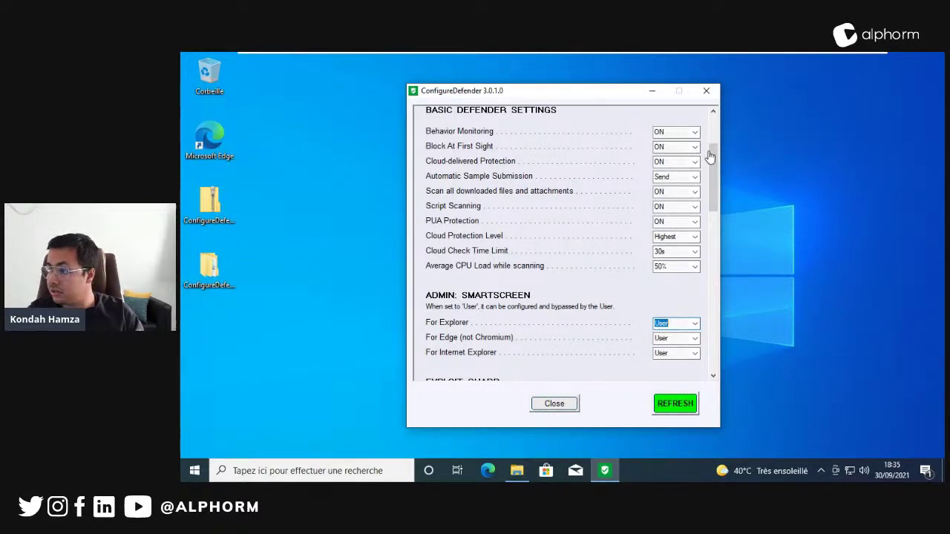
left_click_drag(715, 159, 704, 257)
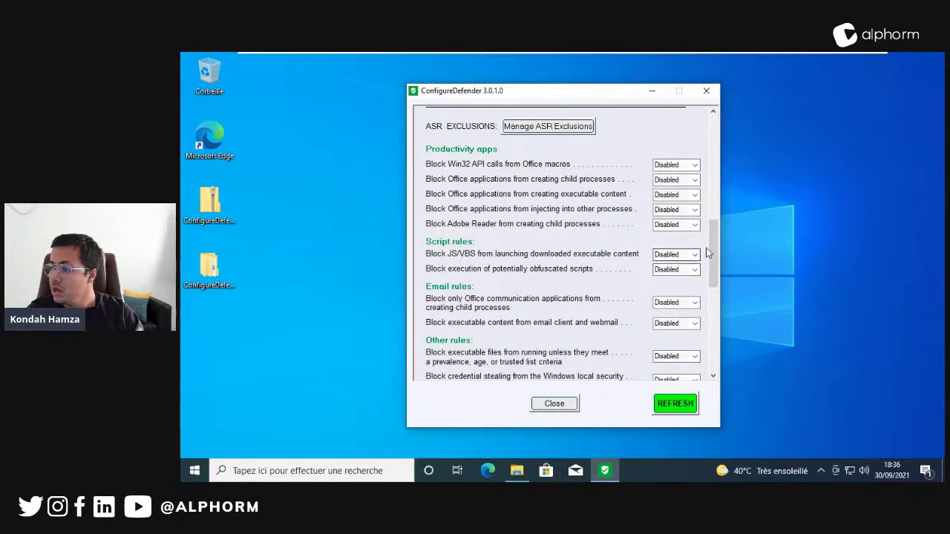
scroll(711, 281, "down", 2)
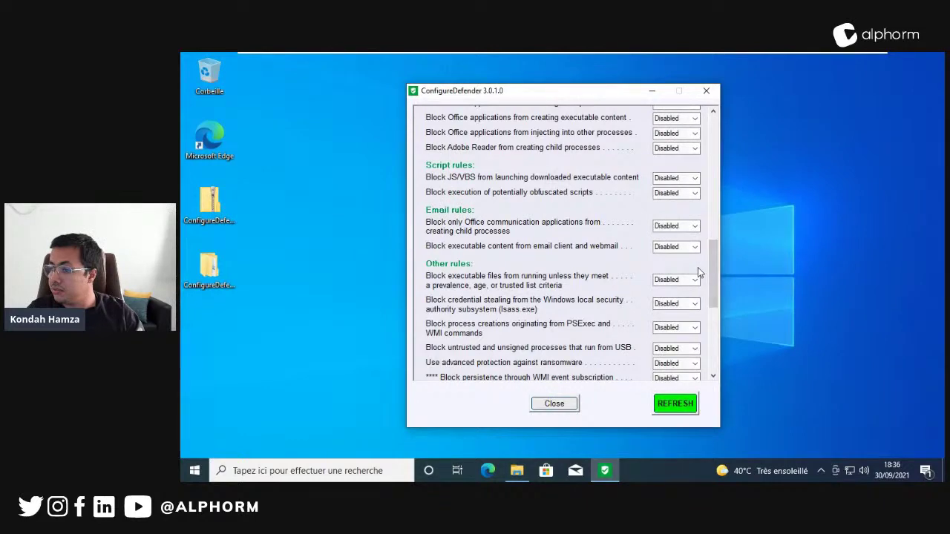
left_click_drag(711, 278, 687, 112)
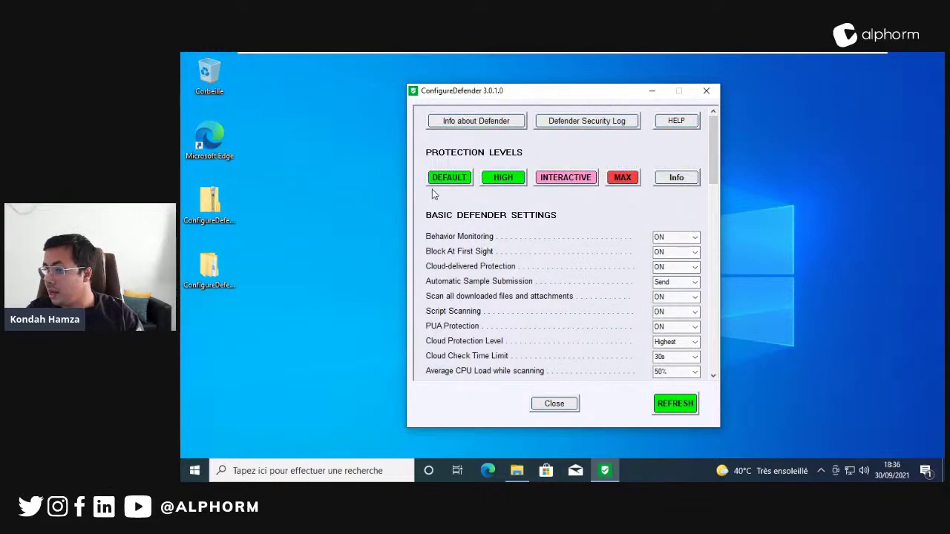
Apply the MAX protection level and choose to hide the Security Center
left_click(621, 180)
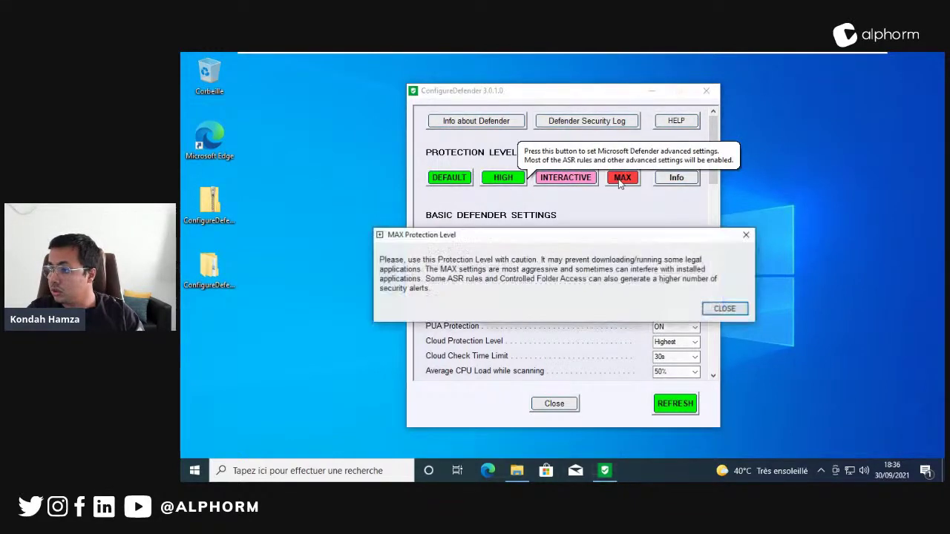
left_click(724, 309)
scroll(704, 223, "down", 3)
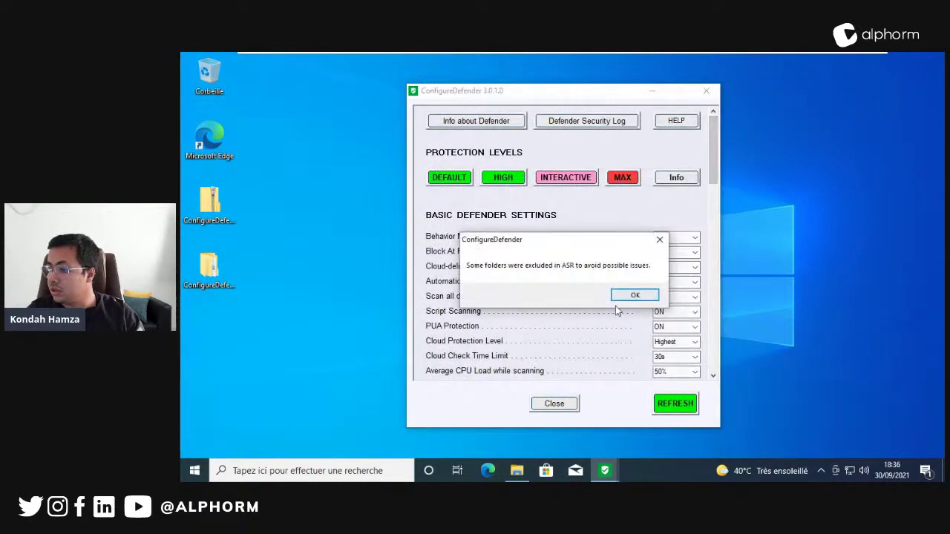
left_click(633, 295)
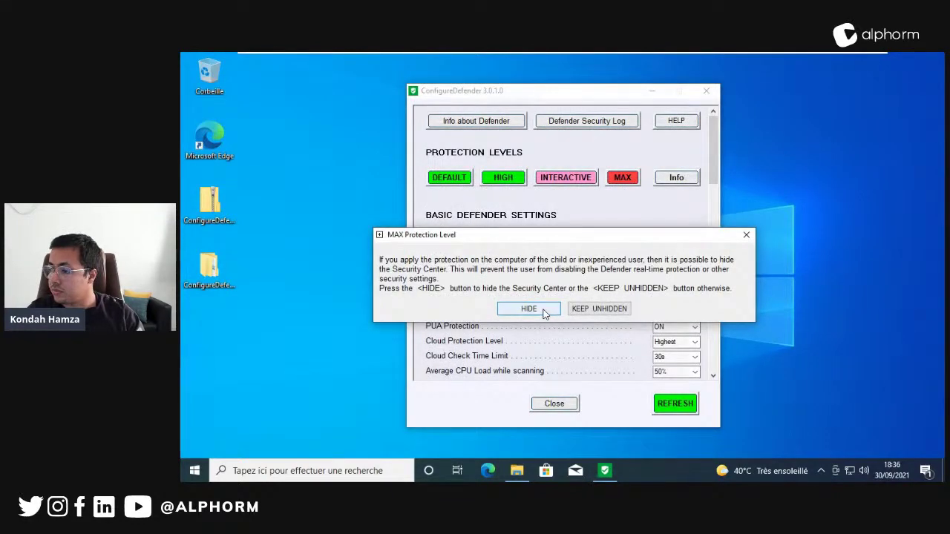
left_click(529, 309)
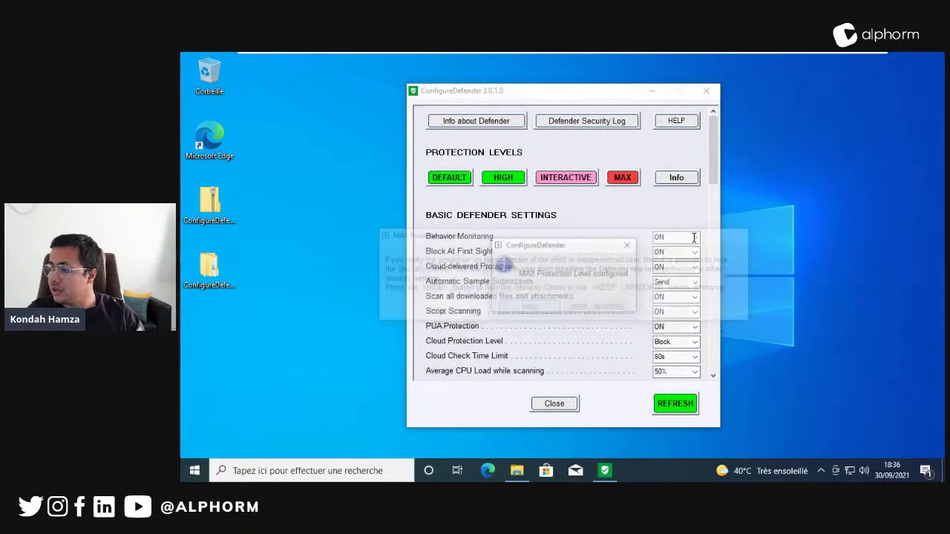
left_click(629, 247)
left_click_drag(711, 170, 699, 301)
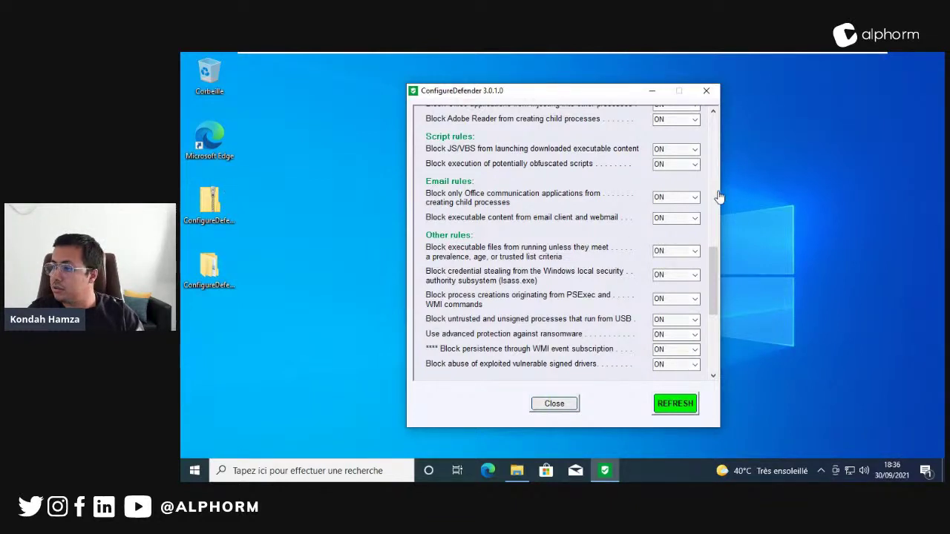
left_click_drag(711, 262, 711, 308)
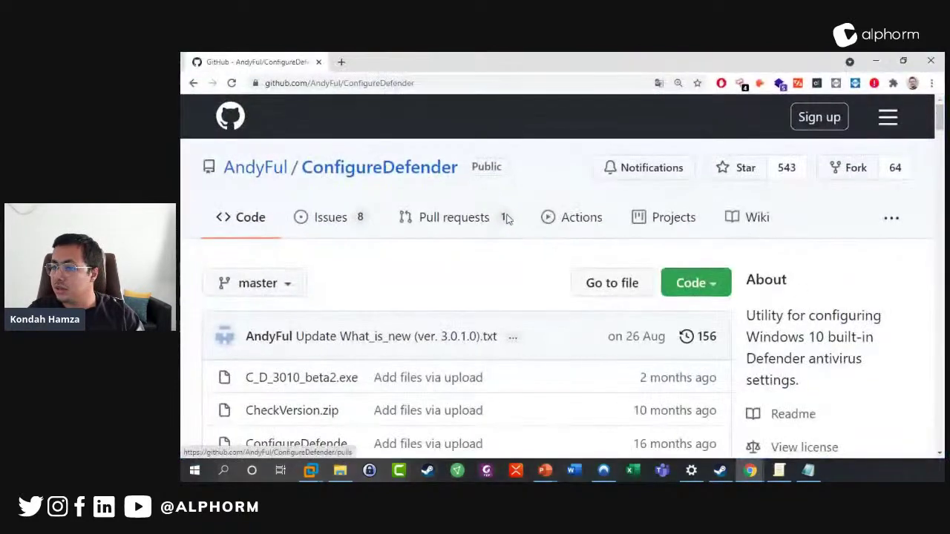
Switch to the browser and examine the README and file list of the AndyFul/ConfigureDefender GitHub repository
key("ctrl+minus")
key("ctrl+minus")
left_click(435, 81)
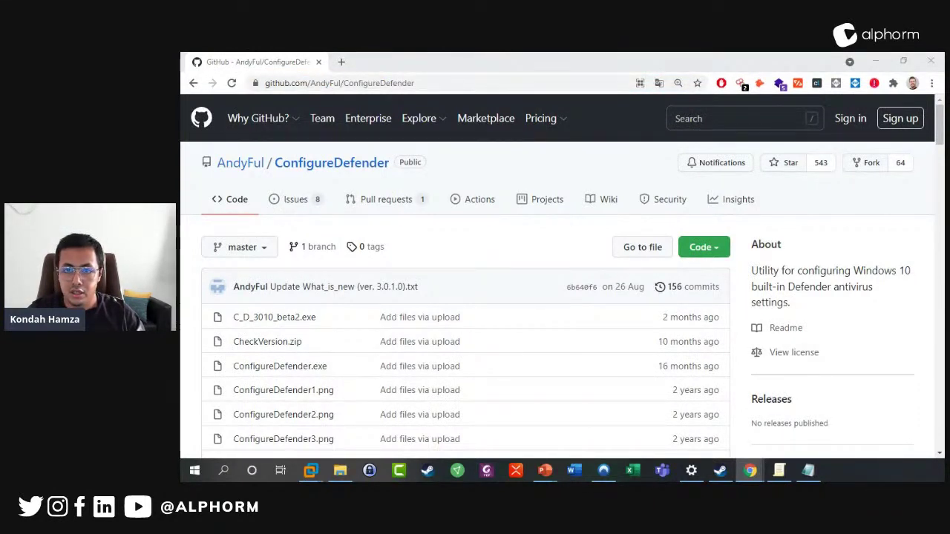
left_click(549, 224)
scroll(553, 264, "down", 15)
key("ctrl+minus")
scroll(550, 274, "down", 10)
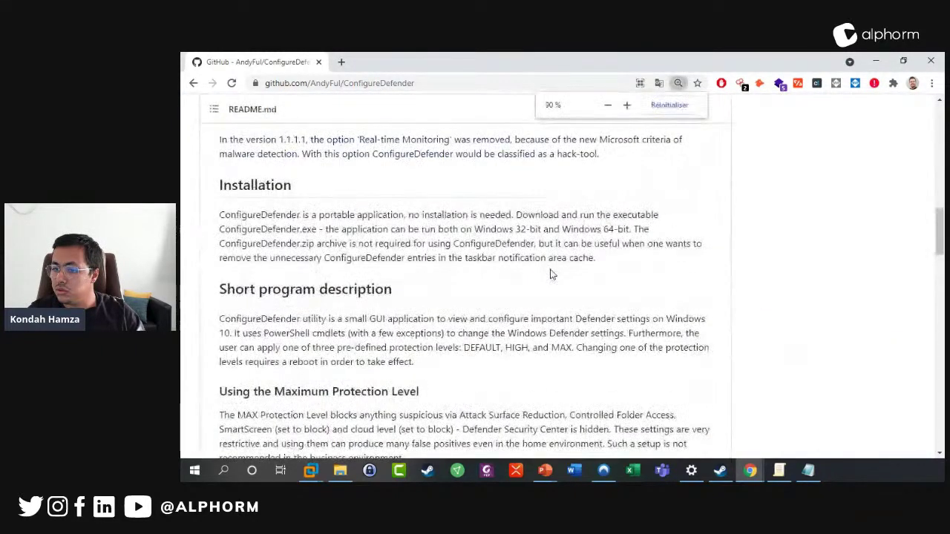
scroll(420, 296, "down", 8)
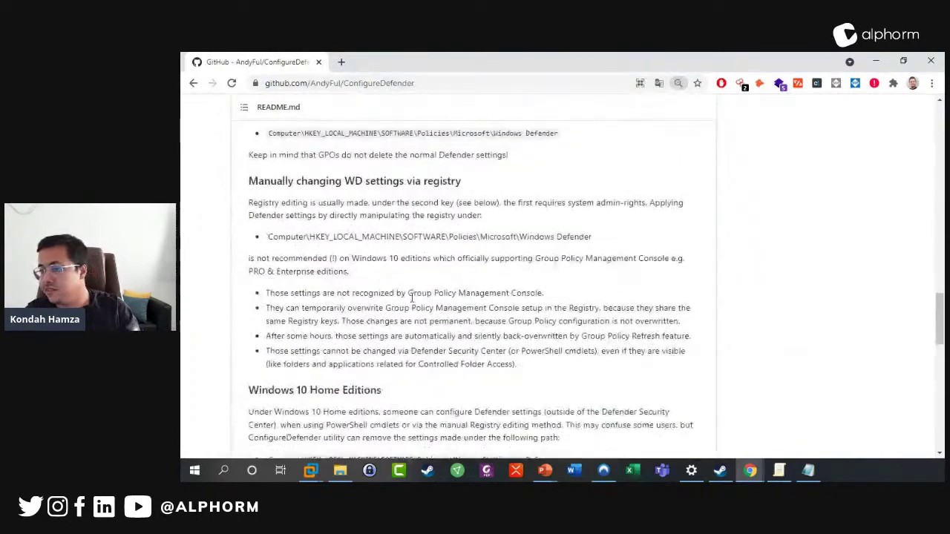
scroll(410, 304, "up", 15)
scroll(408, 304, "up", 10)
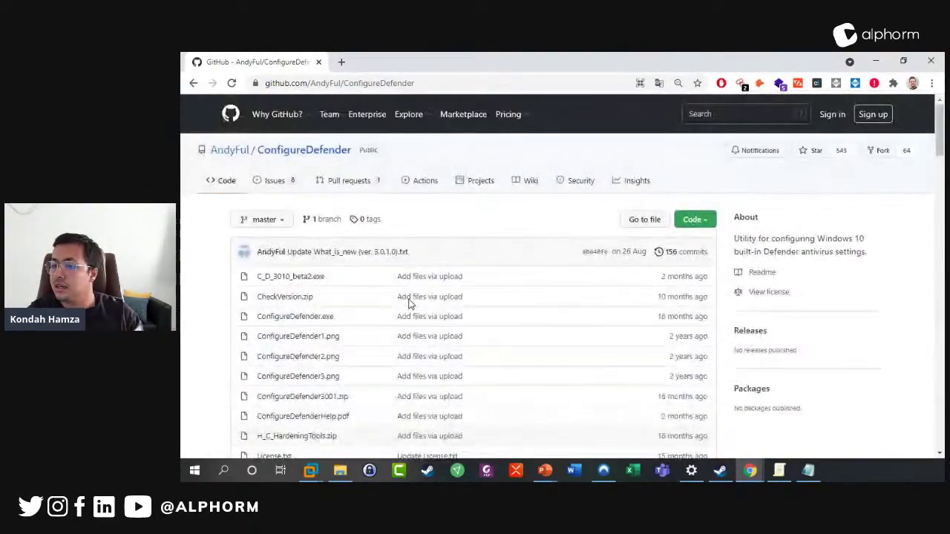
scroll(416, 215, "down", 1)
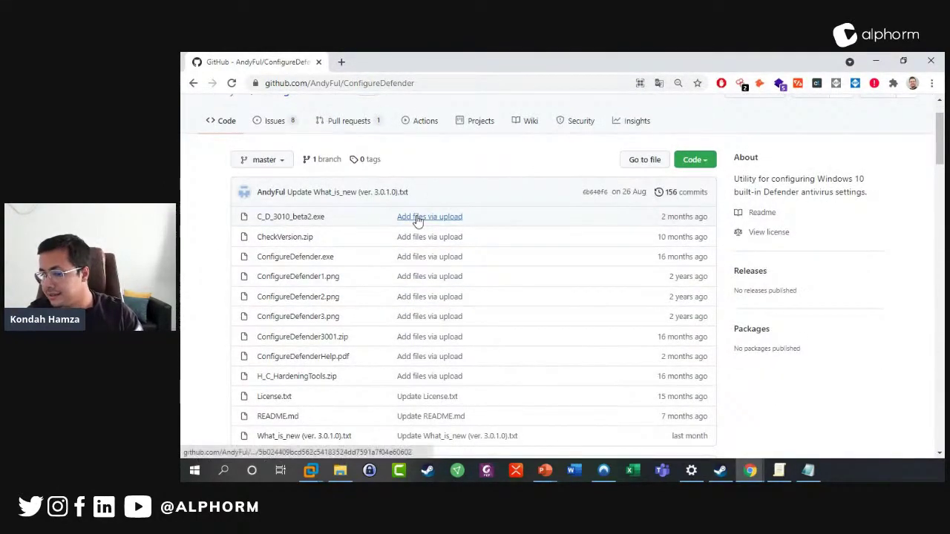
left_click(940, 60)
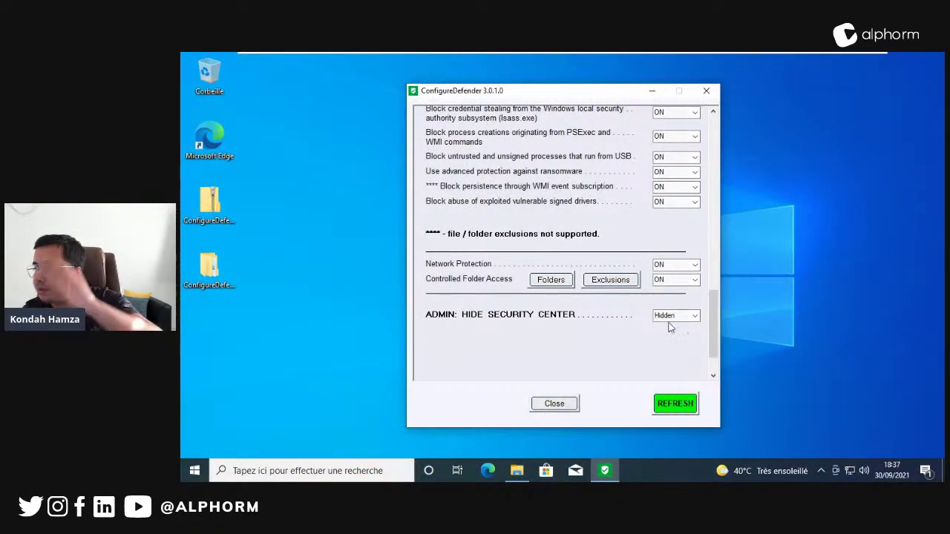
Return to ConfigureDefender and review the applied attack surface rules, Network Protection, Controlled Folder Access and SmartScreen settings
scroll(706, 273, "up", 3)
scroll(706, 273, "up", 1)
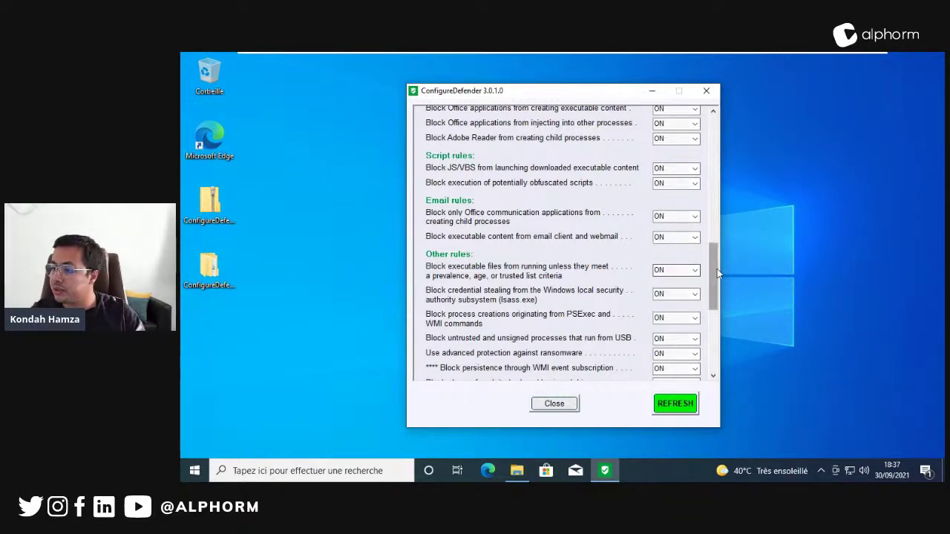
left_click_drag(717, 269, 726, 352)
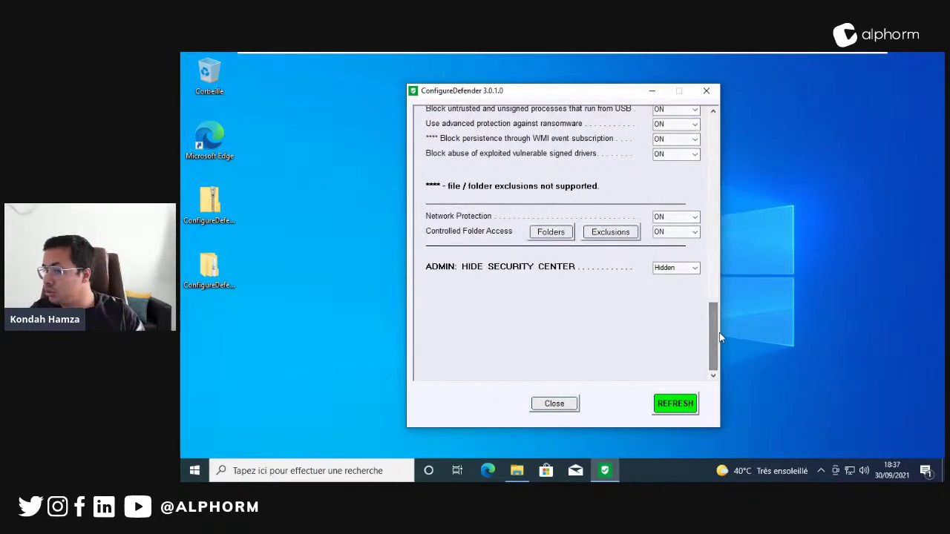
left_click_drag(717, 336, 712, 200)
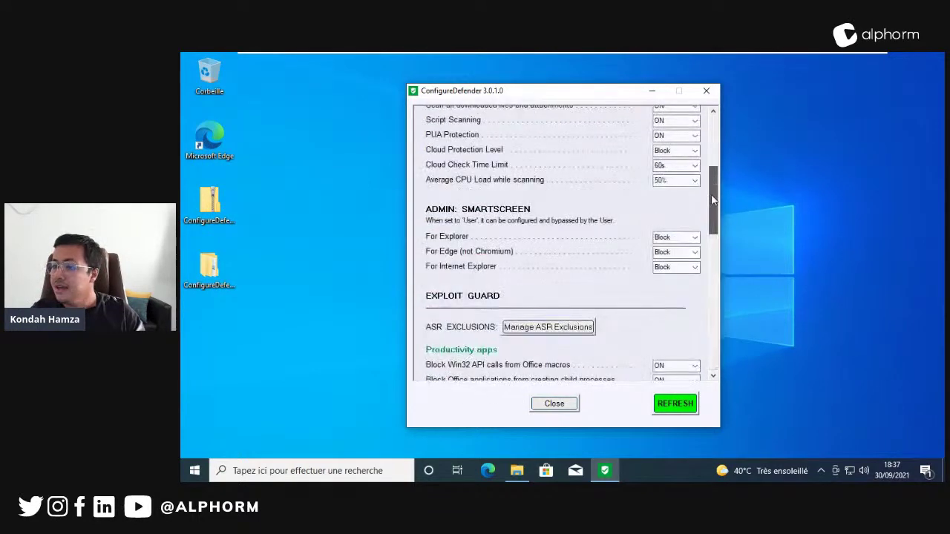
Extract the H_C_HardeningTools archive inside the innermost ConfigureDefender-master folder, keeping the proposed destination
double_click(210, 268)
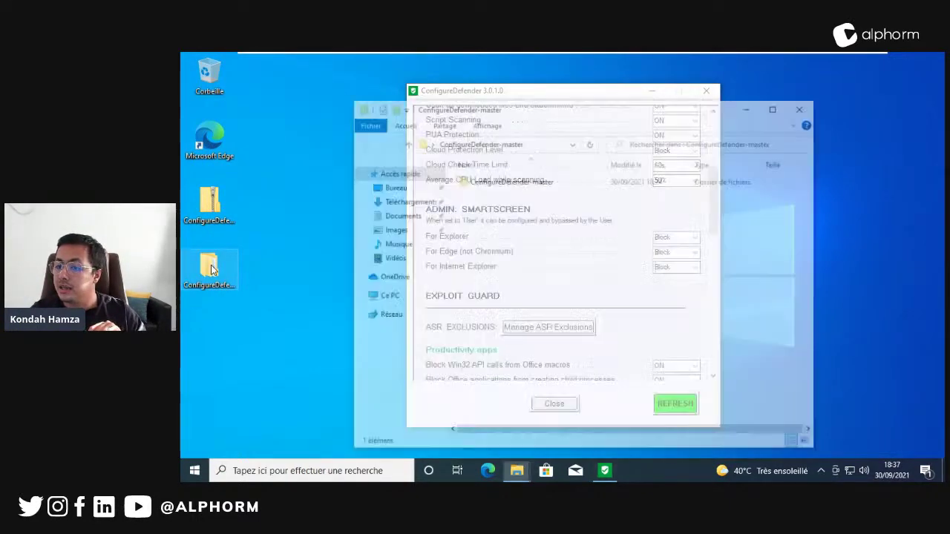
double_click(531, 185)
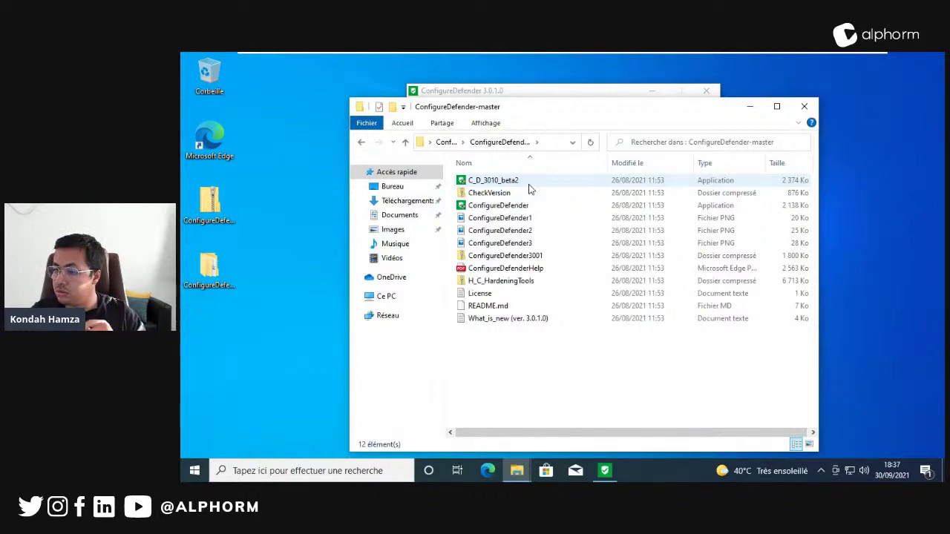
right_click(505, 282)
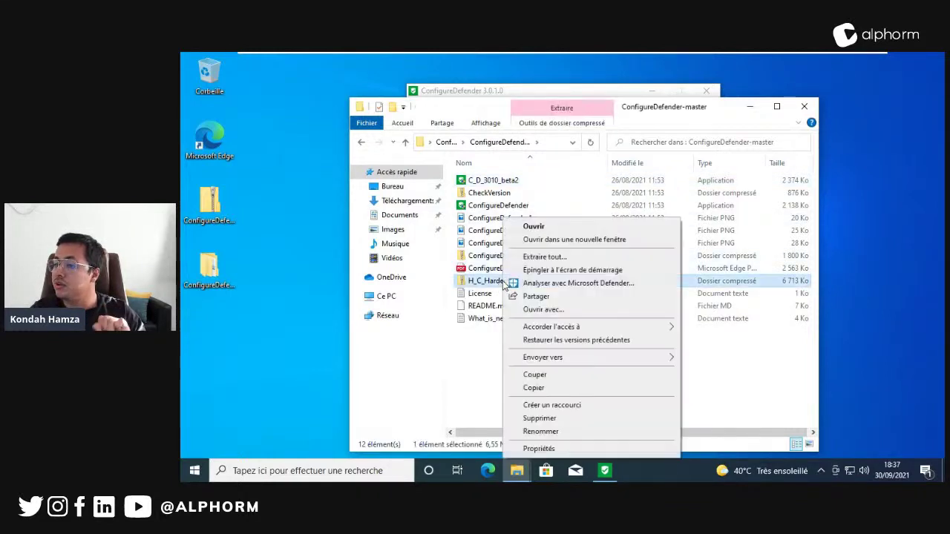
left_click(542, 257)
left_click(665, 377)
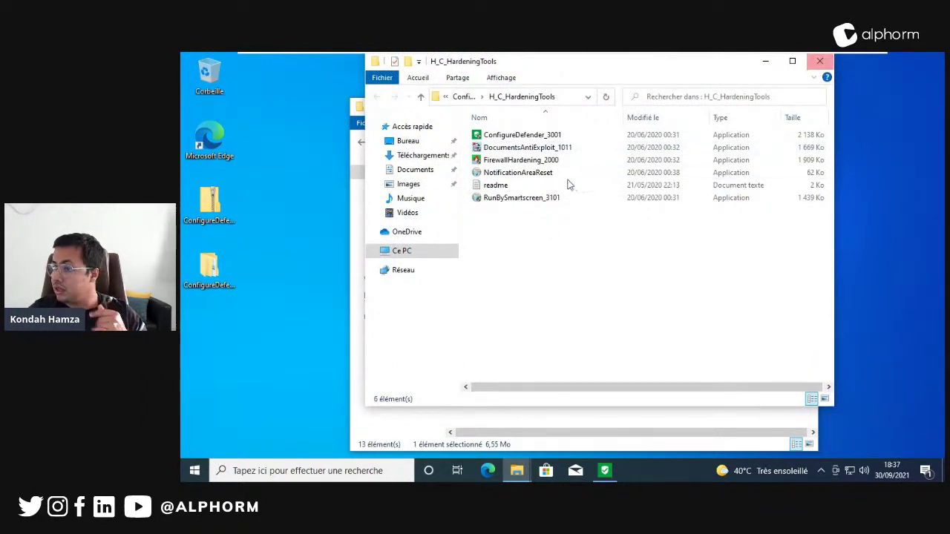
Run FirewallHardening_2000 with administrator approval, look at its block list and rule options, and close it
double_click(540, 161)
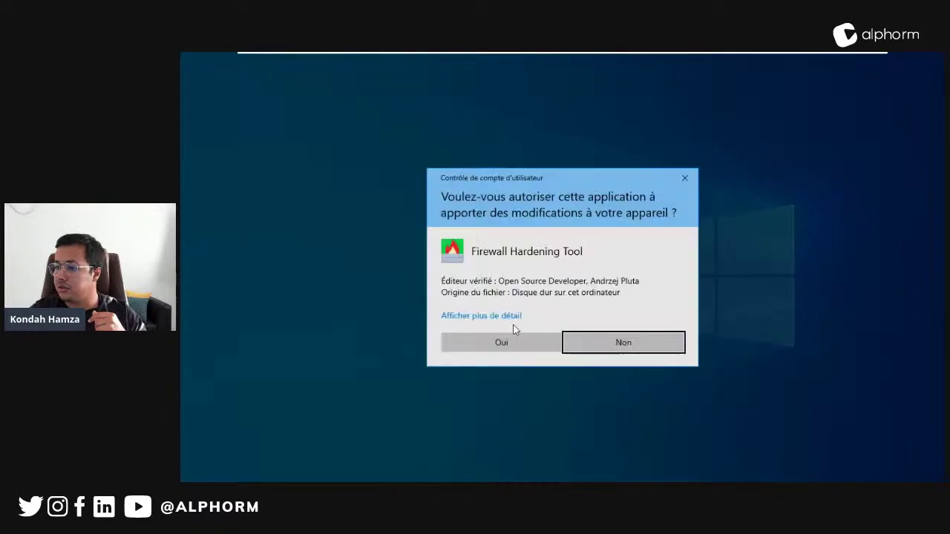
left_click(508, 340)
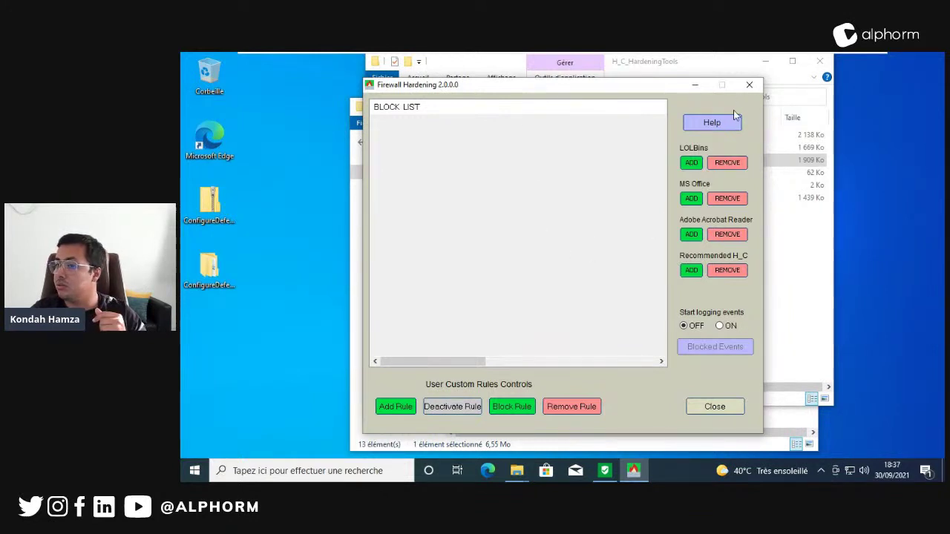
left_click(753, 85)
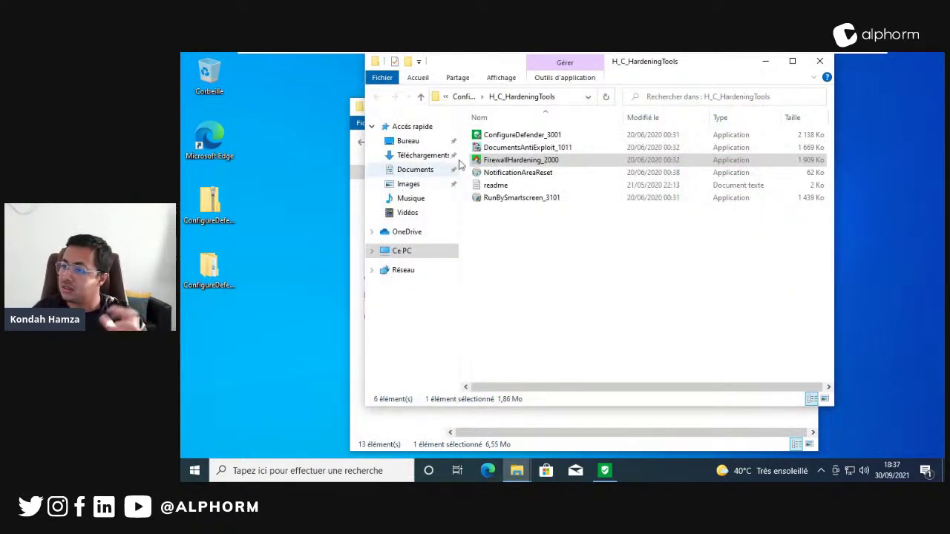
Run DocumentsAntiExploit_1011 with administrator approval, look at its Adobe Acrobat Reader and MS Office options, and close it and both folder windows
left_click(498, 147)
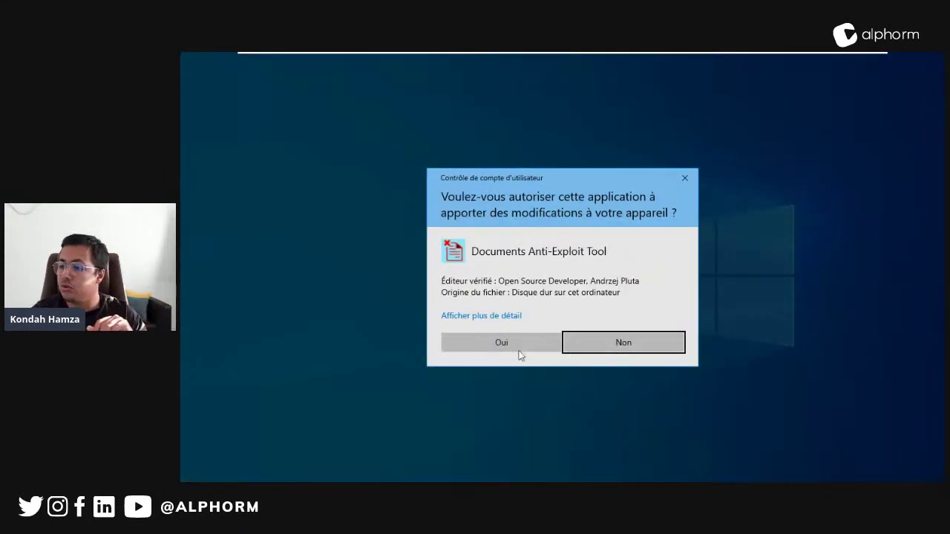
left_click(516, 343)
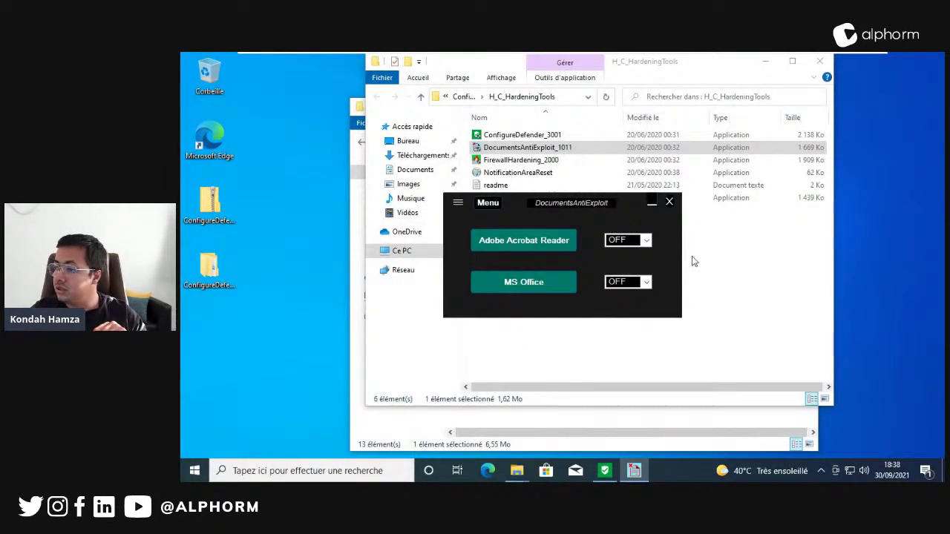
left_click(669, 202)
left_click(818, 62)
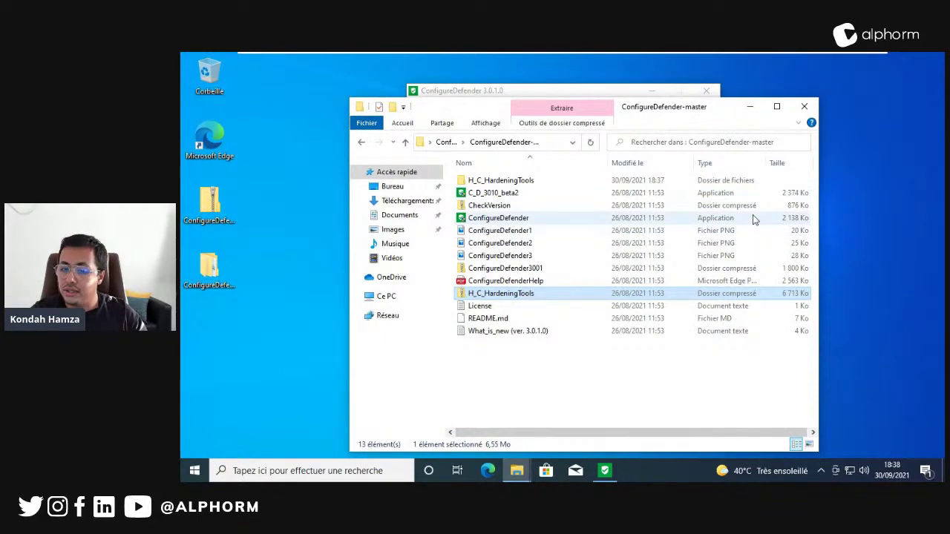
left_click(804, 106)
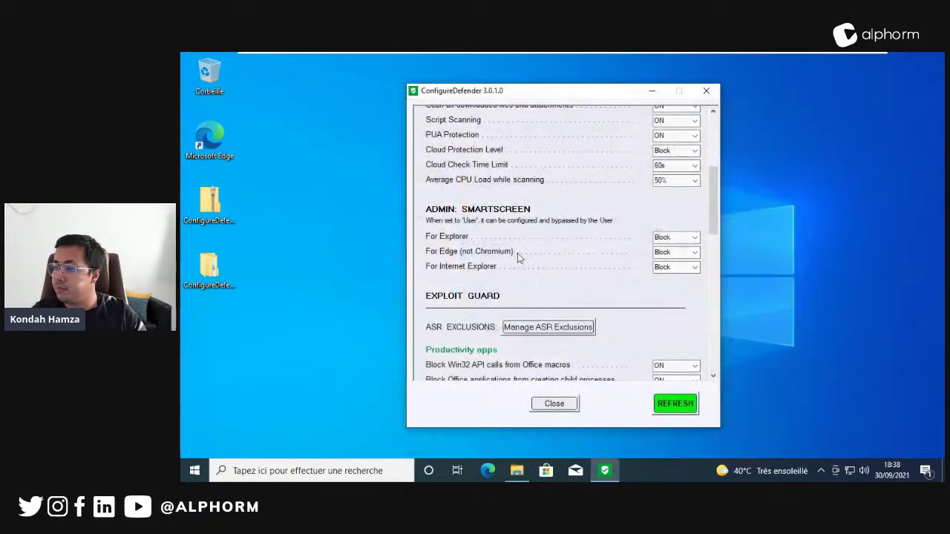
Check the Exploit Guard rules through to the Security Center option, refresh the ConfigureDefender settings and close the program
left_click_drag(714, 196, 707, 241)
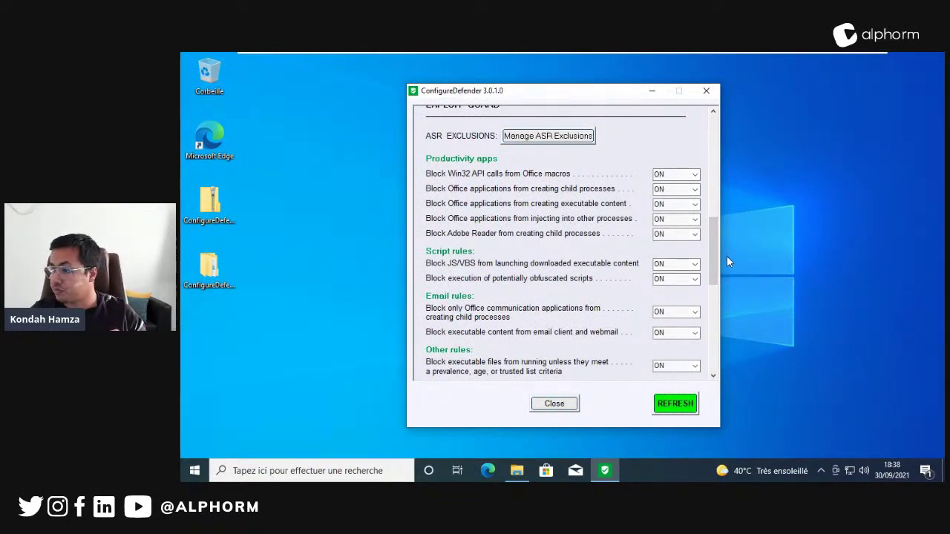
scroll(710, 278, "down", 3)
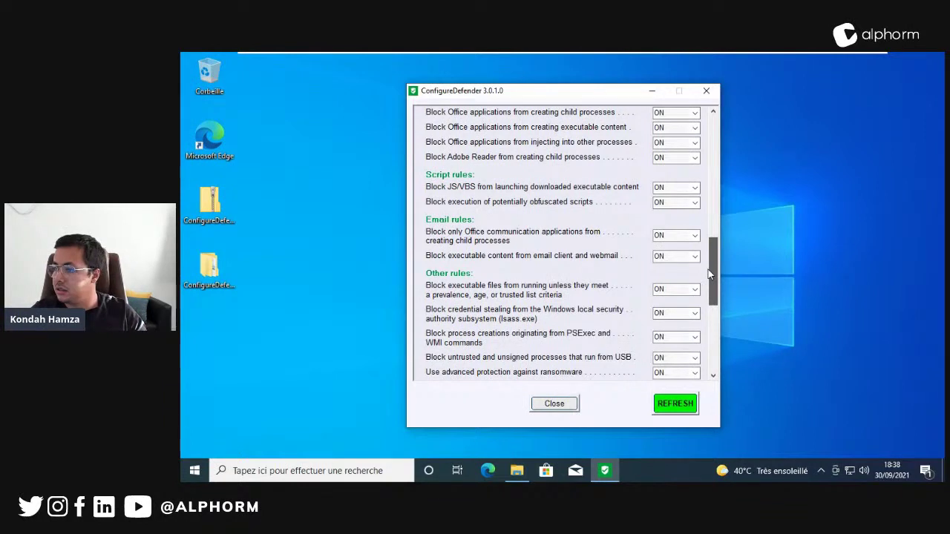
scroll(708, 269, "down", 5)
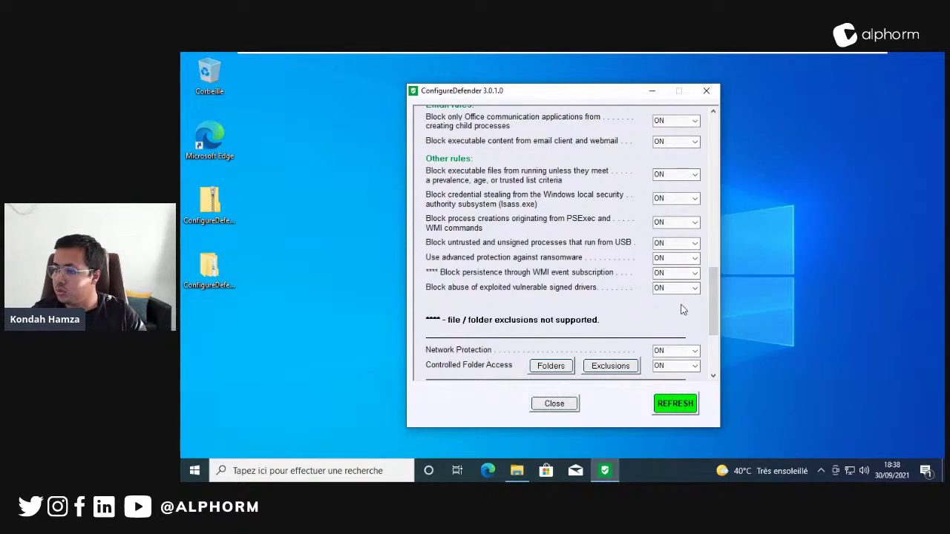
left_click_drag(711, 286, 702, 324)
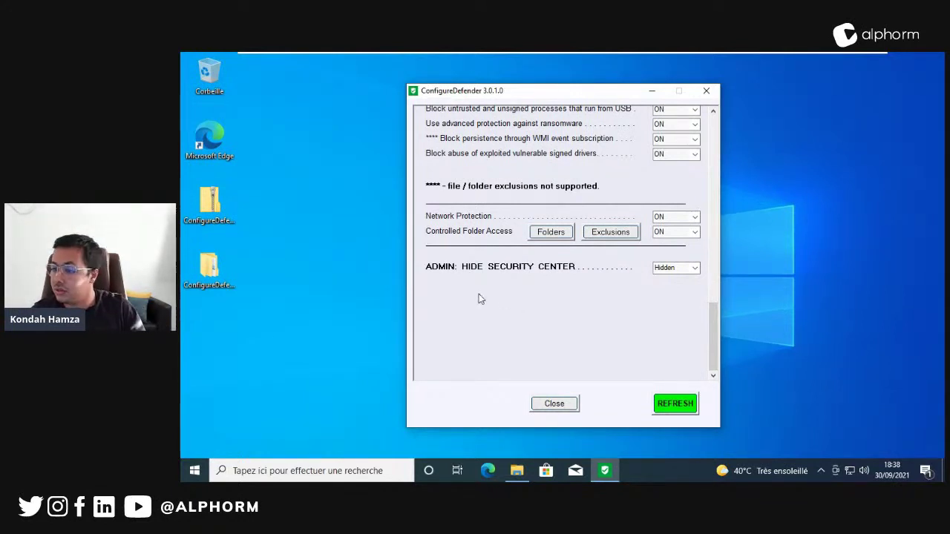
left_click(676, 409)
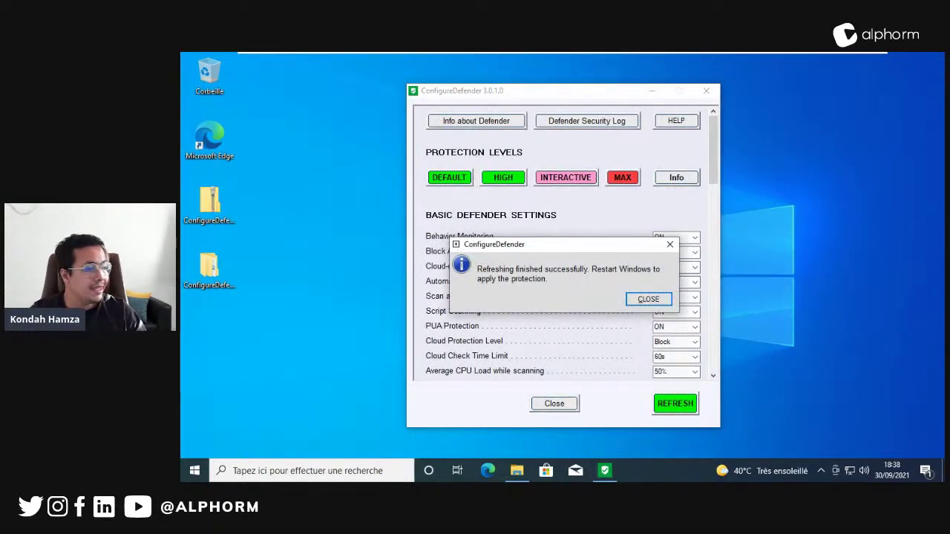
left_click(669, 301)
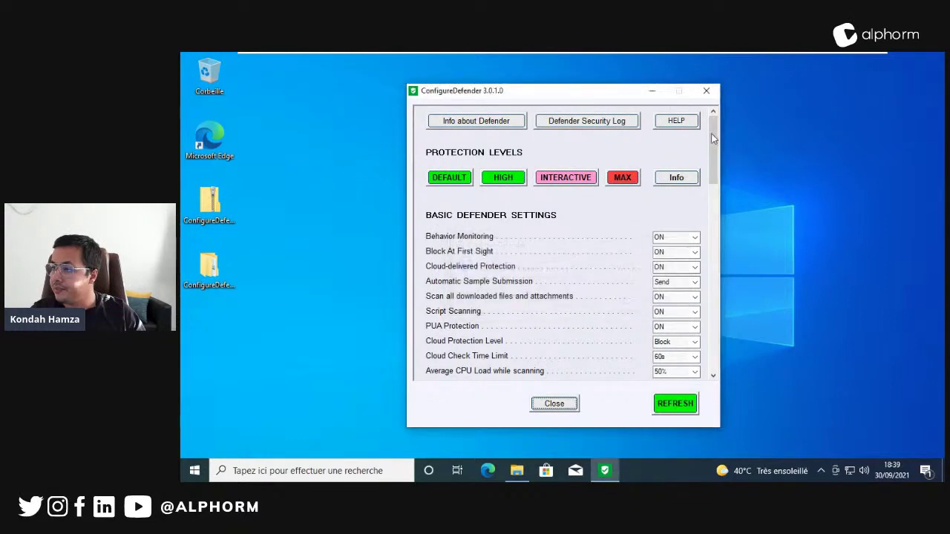
left_click(707, 93)
Open Sécurité Windows and view the application and browser control page
key("super")
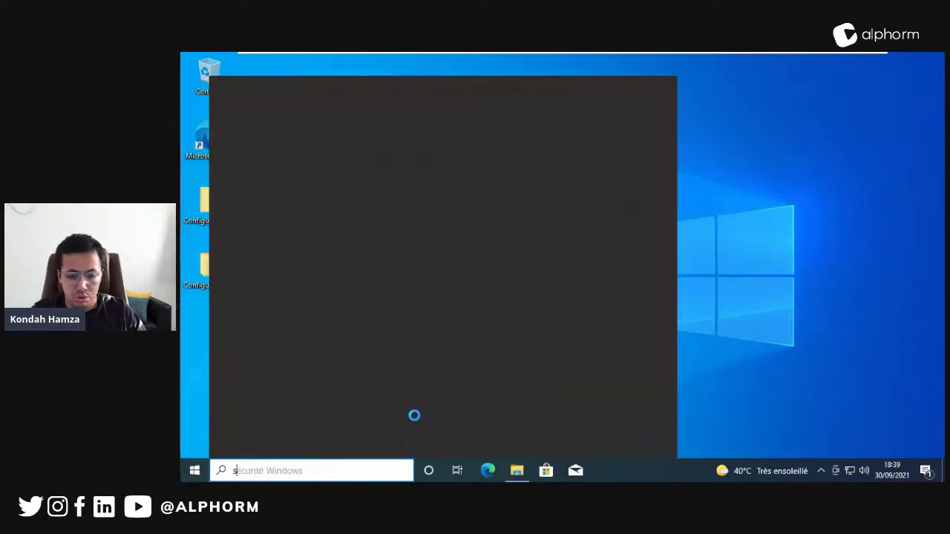
type("séc")
key("Return")
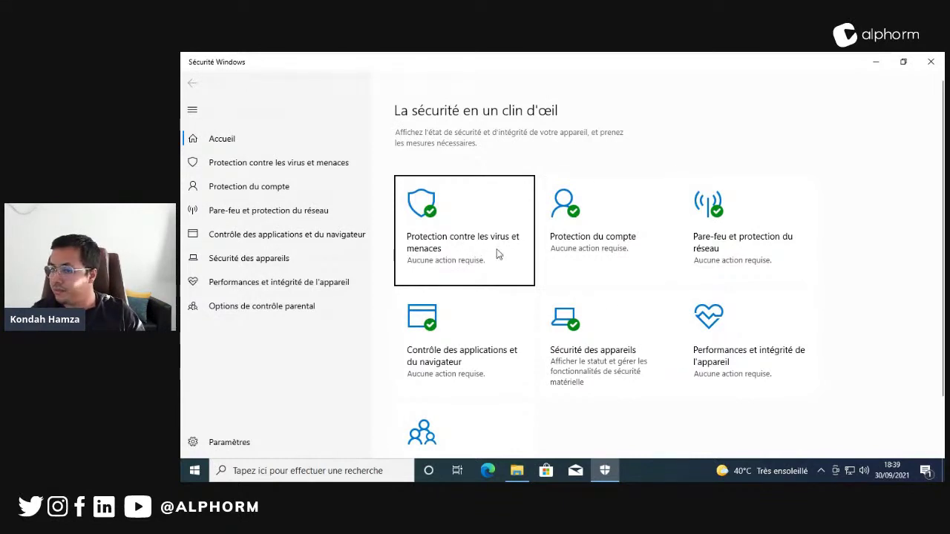
left_click(340, 236)
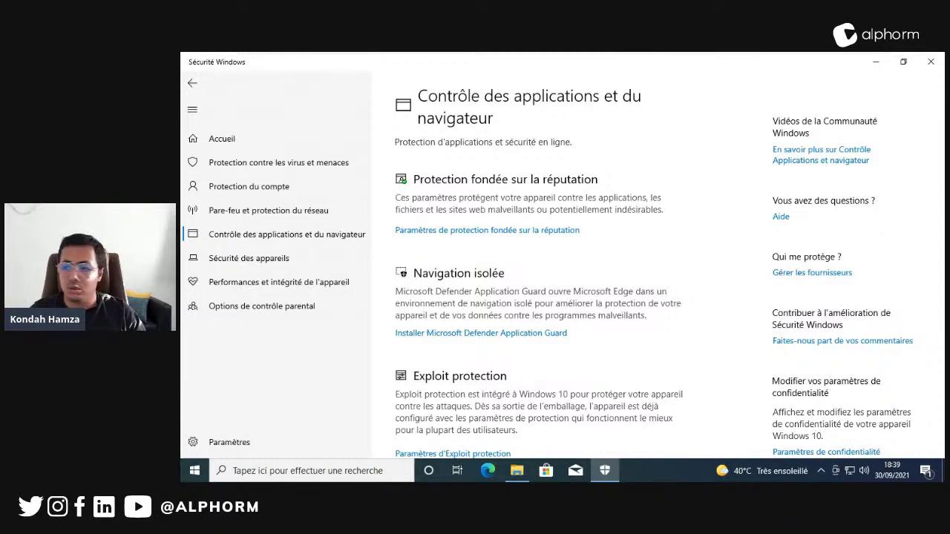
mouse_move(643, 58)
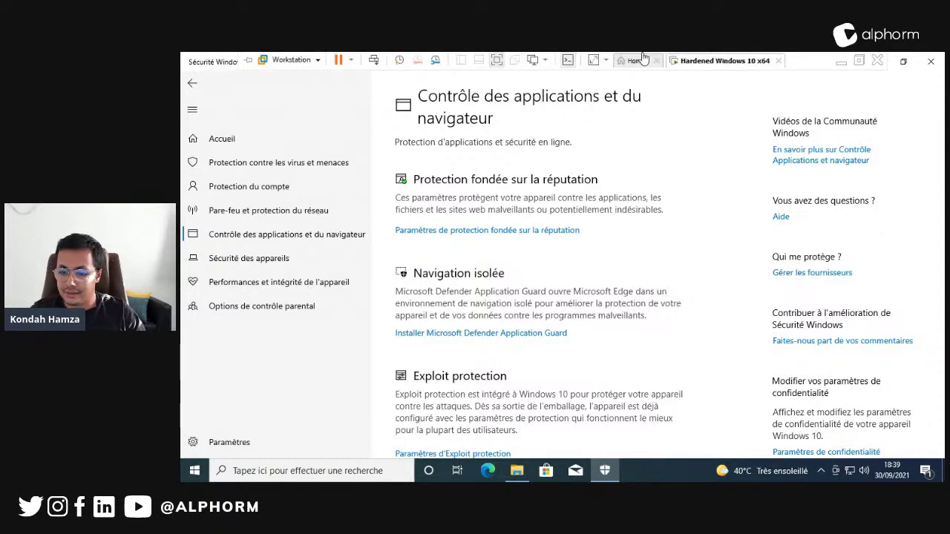
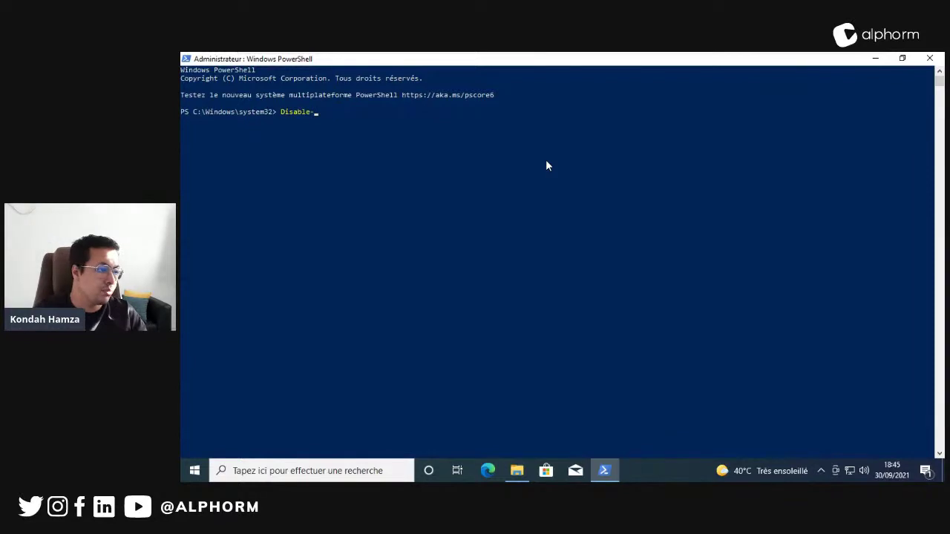
Turn off PowerShell remoting by completing and running the Disable-PSRemoting command
type("PSRemoting")
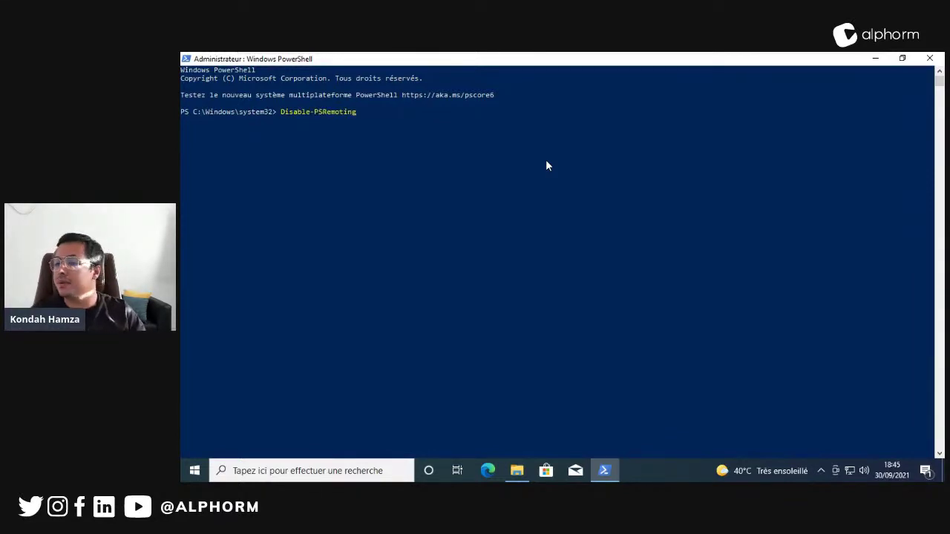
key("Return")
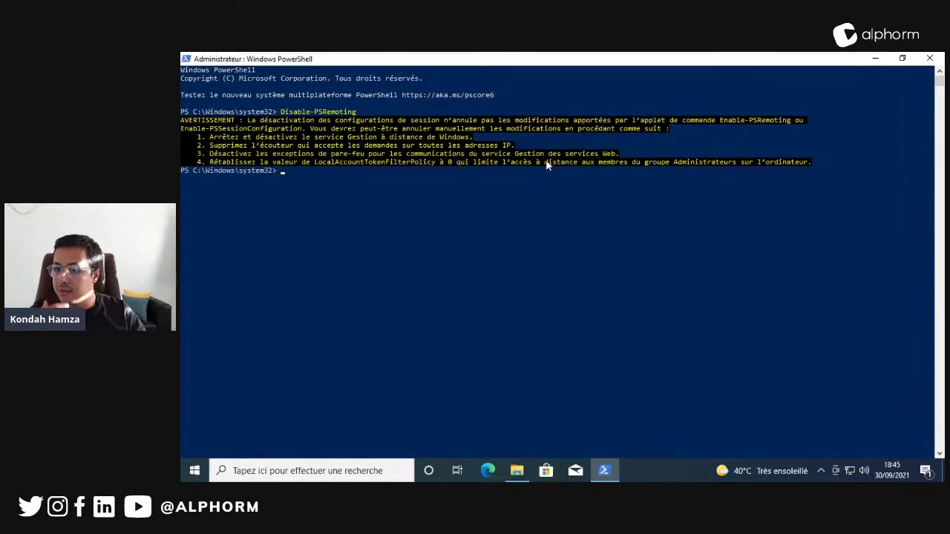
Stop the Windows Remote Management service by running Stop-Service WinRM -PassThru
type("stop")
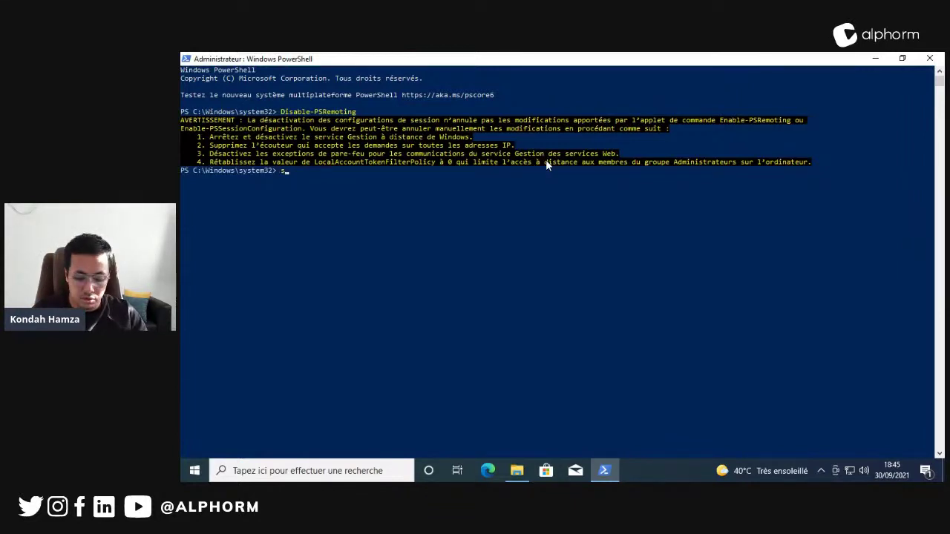
type("-")
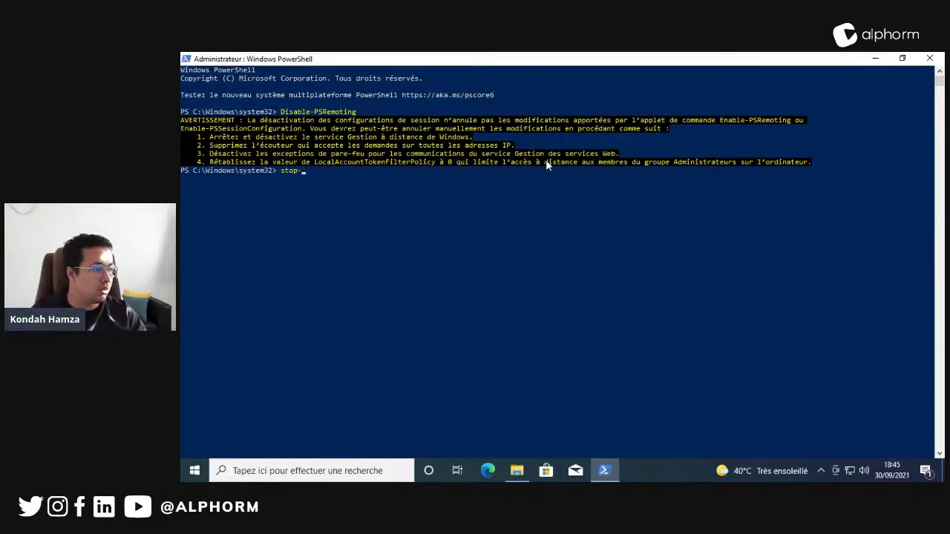
type("ser")
key("Tab")
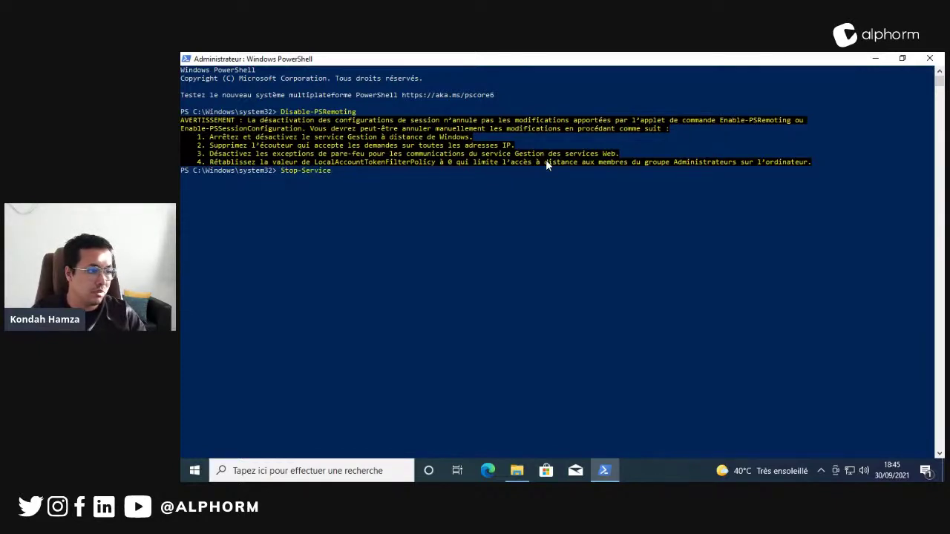
type("win")
key("Tab")
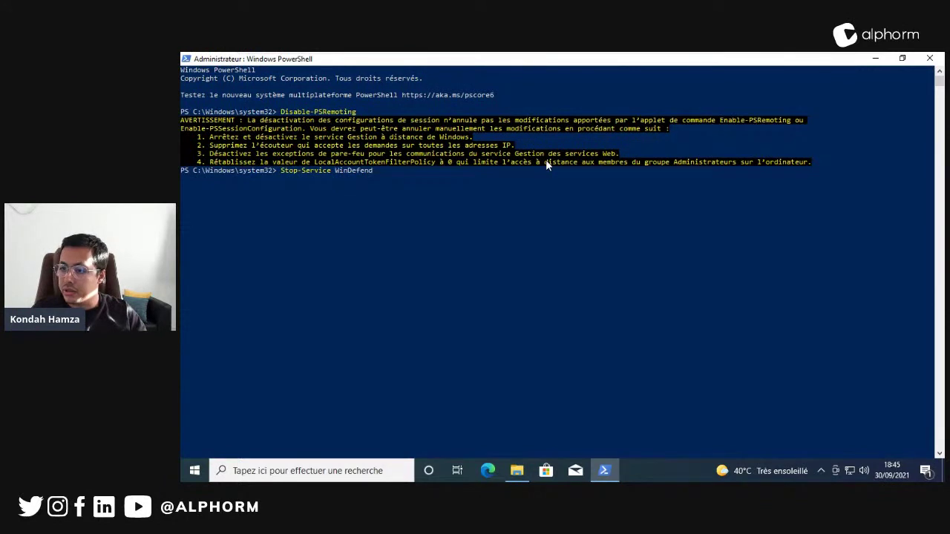
key("BackSpace")
key("BackSpace")
key("BackSpace")
key("BackSpace")
key("BackSpace")
type("WinRM")
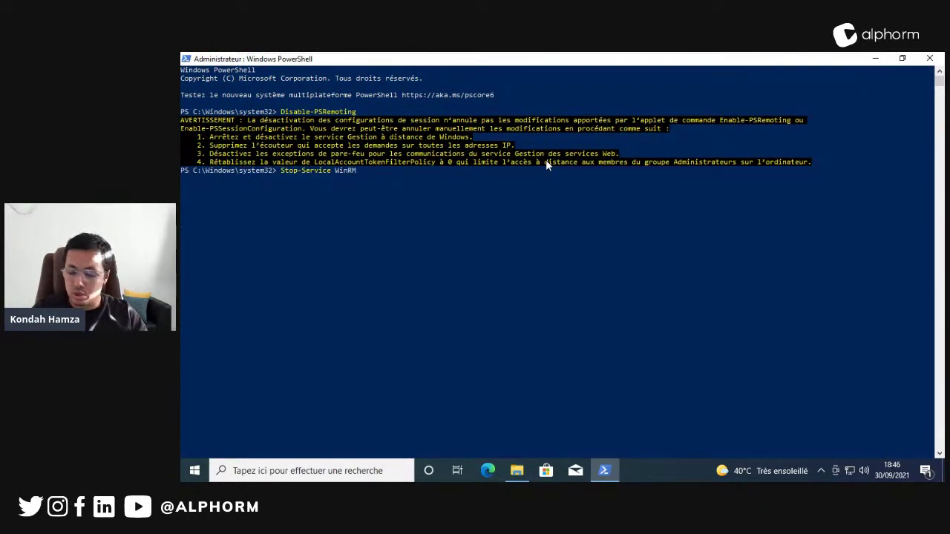
type(" -Pas")
key("Tab")
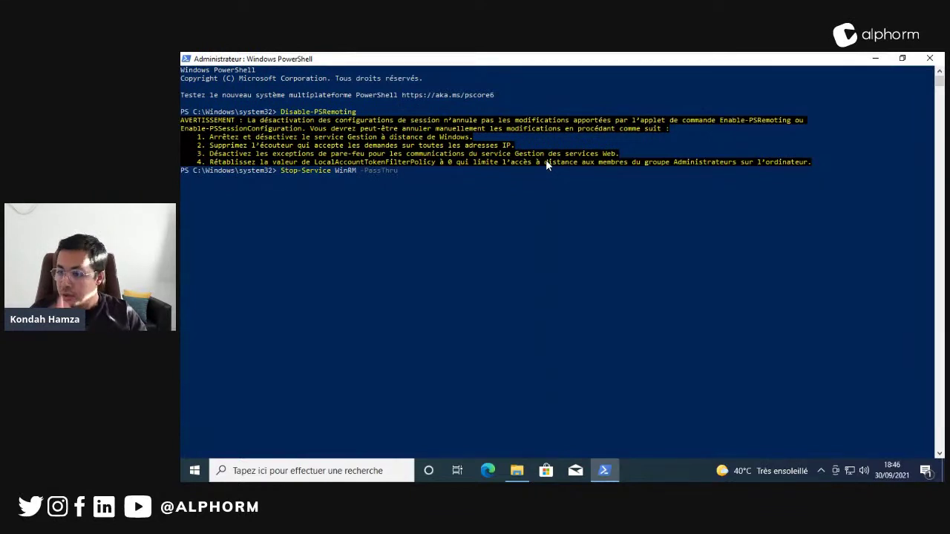
key("Return")
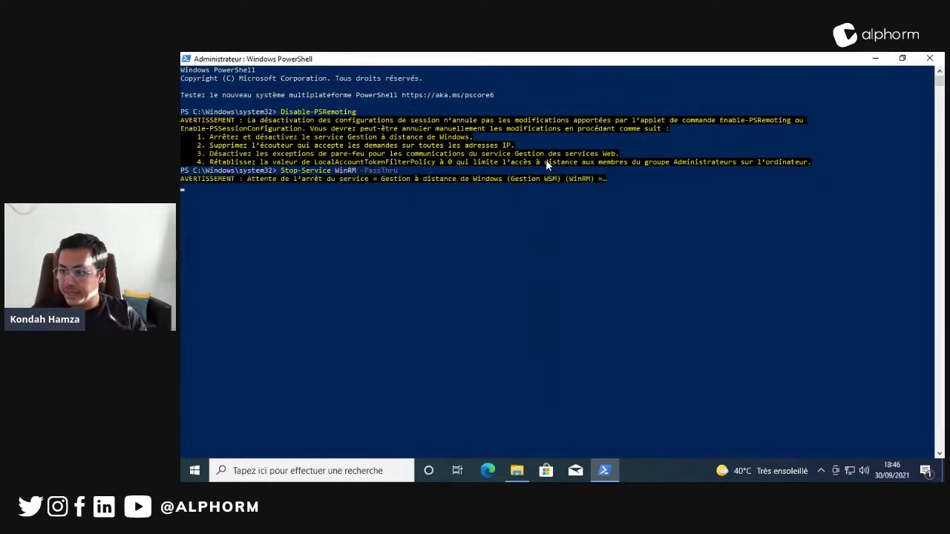
Clear the PowerShell console and enlarge its text
type("cls")
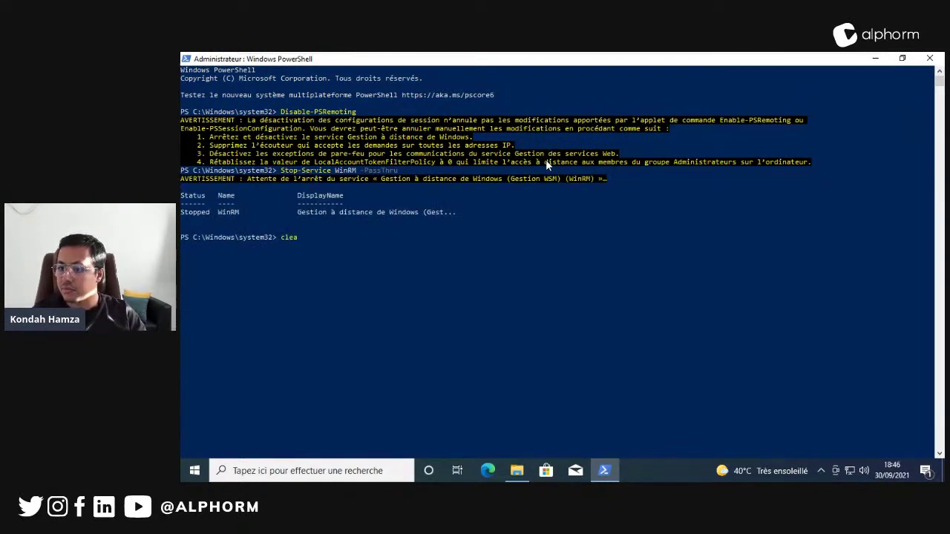
key("Return")
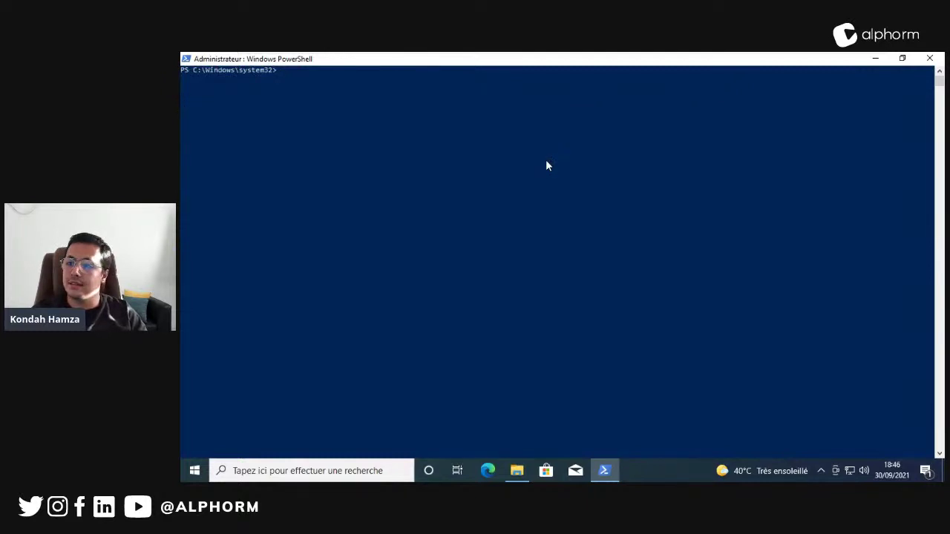
scroll(546, 166, "up", 6, "ctrl")
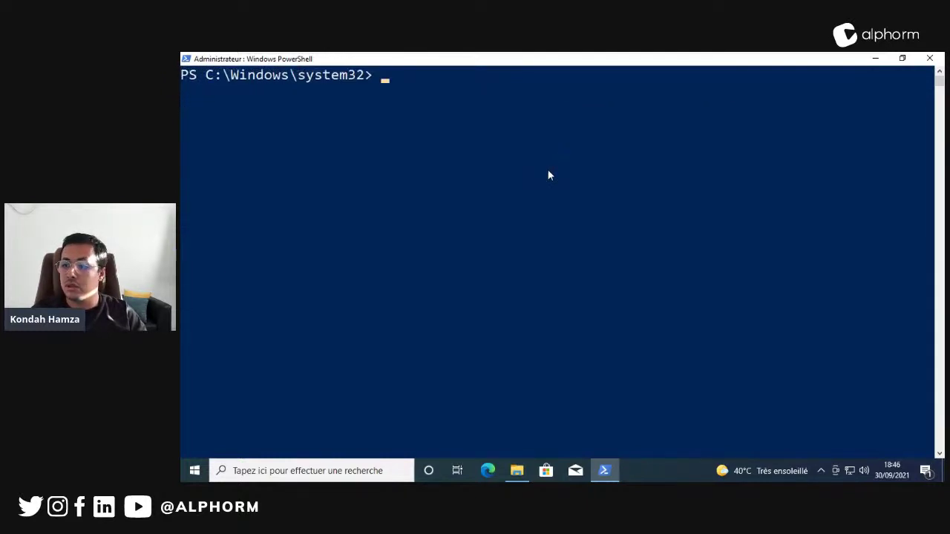
scroll(549, 172, "up", 1, "ctrl")
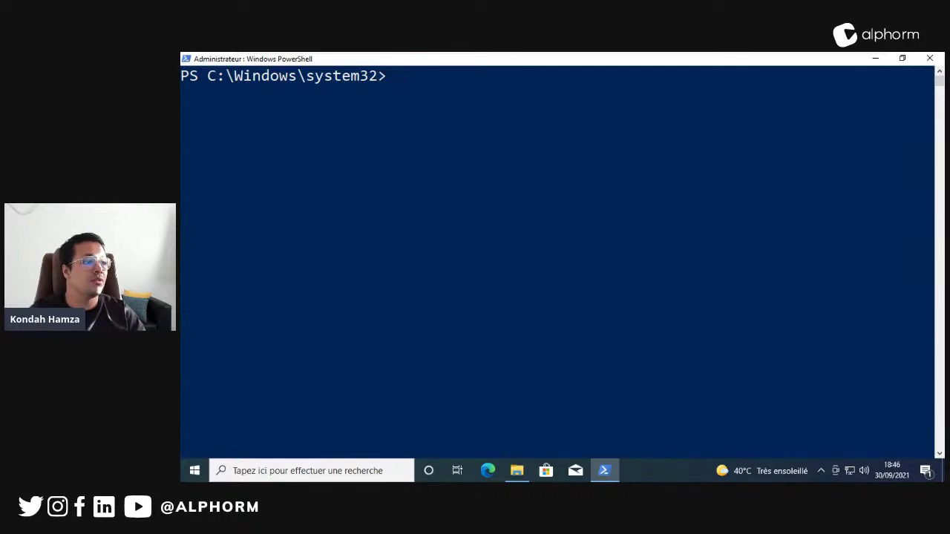
Enter the Disable-WindowsOptionalFeature cmdlet at the PowerShell prompt
left_click(686, 228)
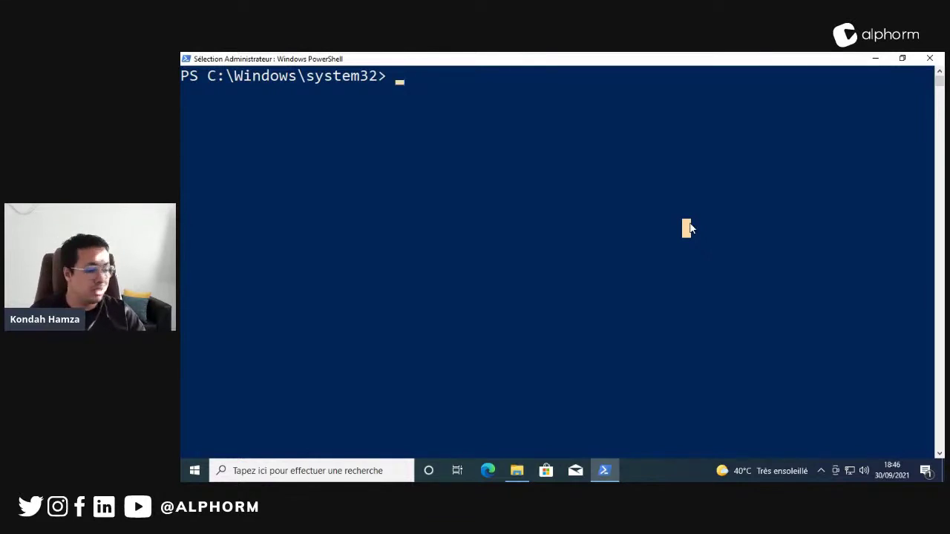
type("disab")
key("Tab")
key("Tab")
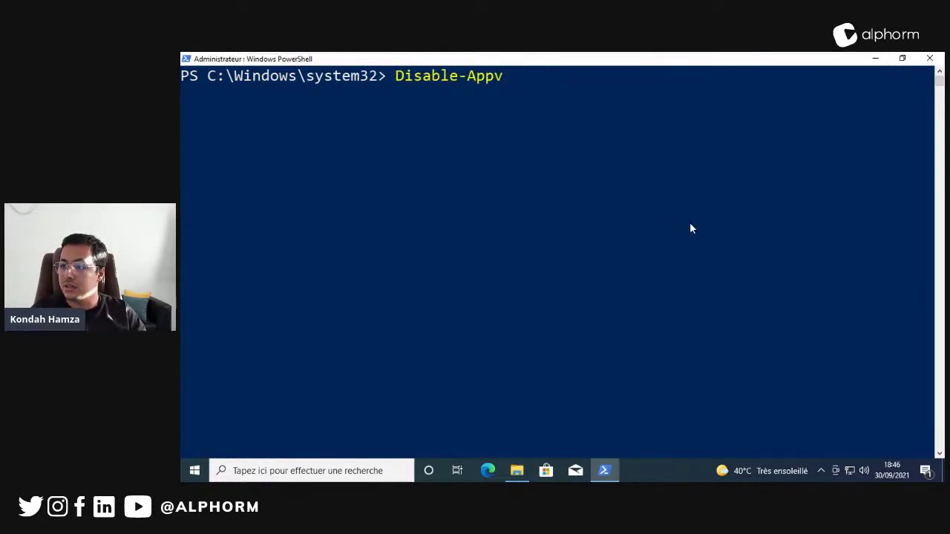
key("BackSpace")
key("BackSpace")
key("BackSpace")
key("BackSpace")
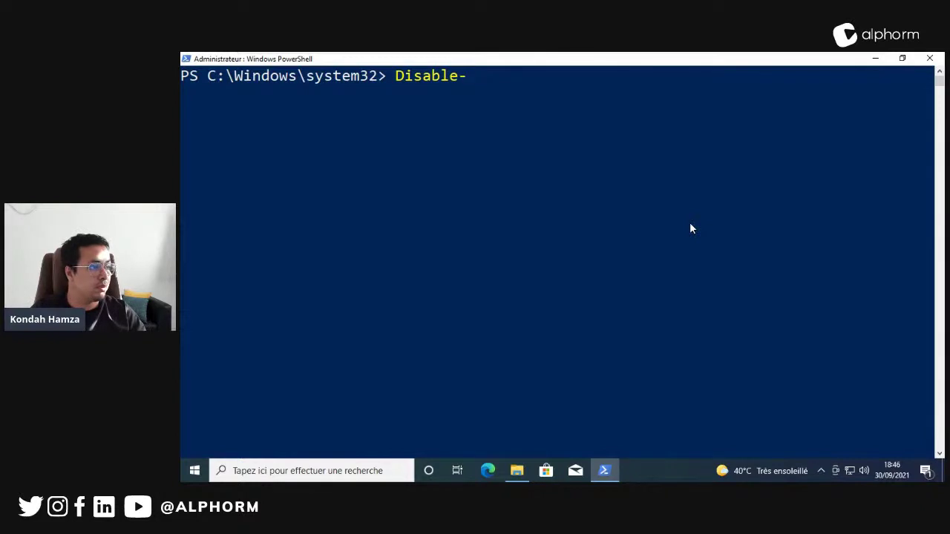
type("Win")
key("Tab")
key("Tab")
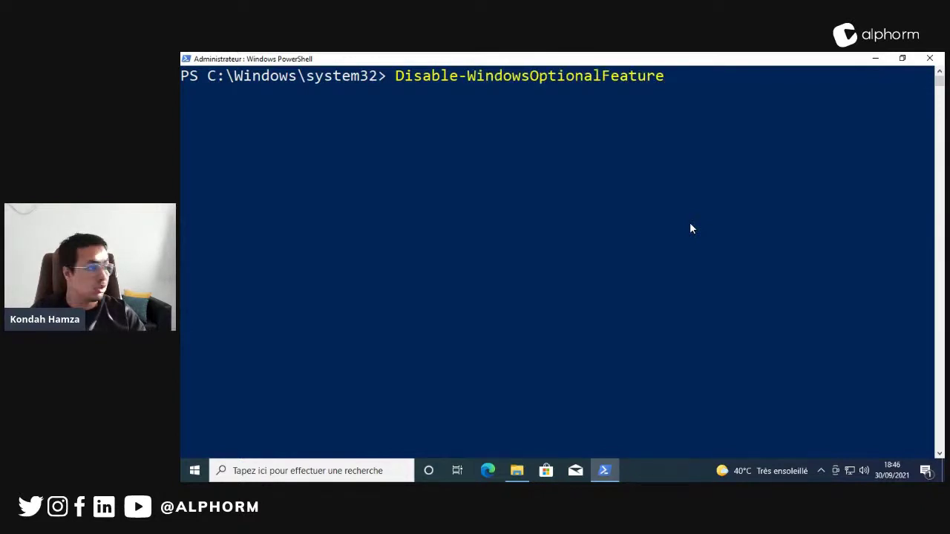
Add -Online -FeatureName MicrosoftWindowsPPowerSHellV2Root to the cmdlet and try to run it
type("-Onl")
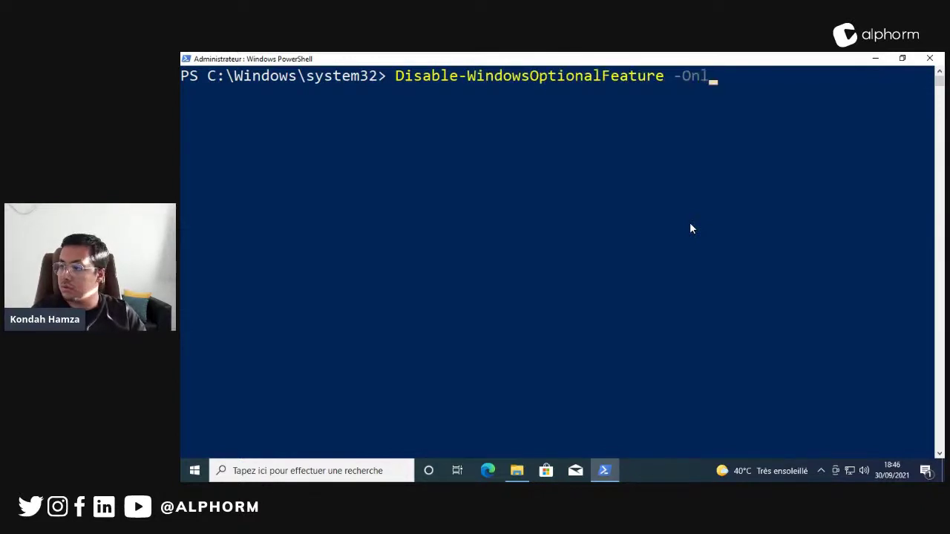
key("Tab")
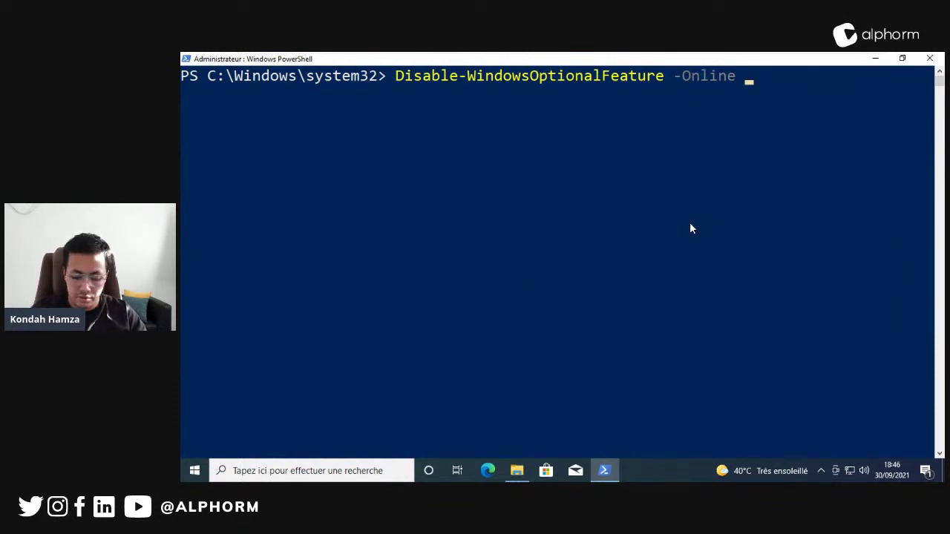
type("-F")
key("Tab")
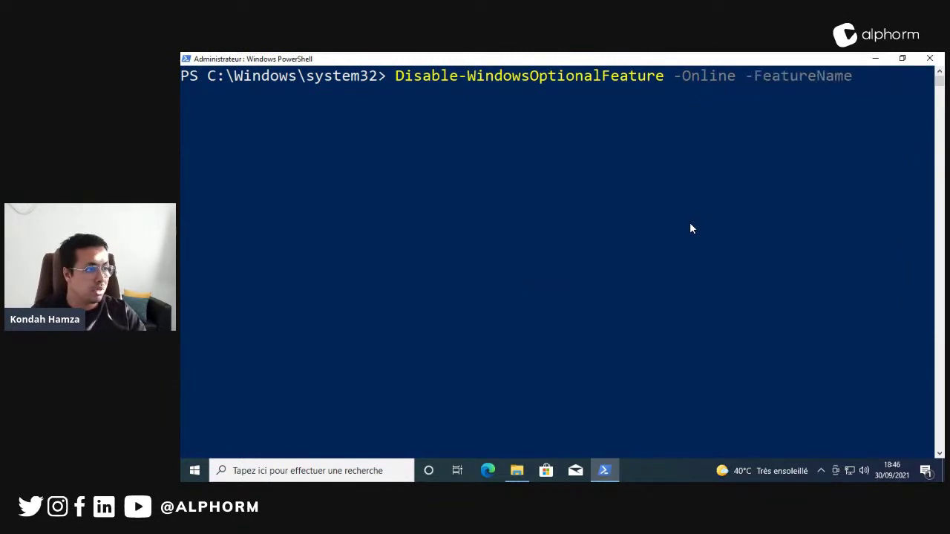
type("Micr")
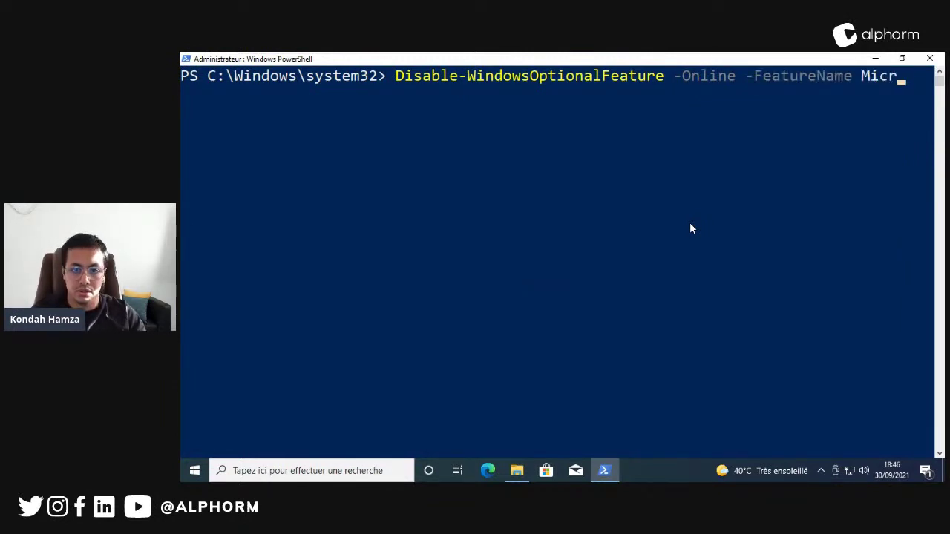
type("osof")
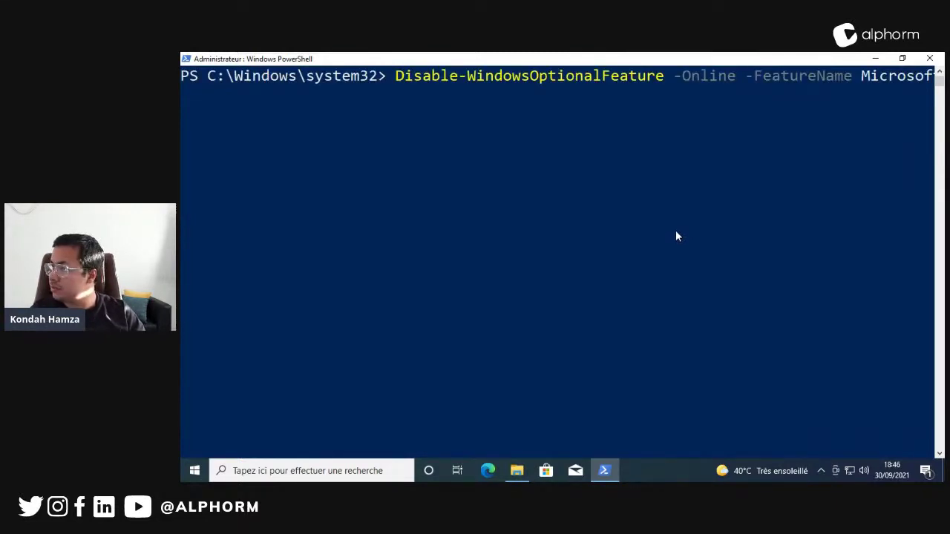
key("BackSpace")
key("BackSpace")
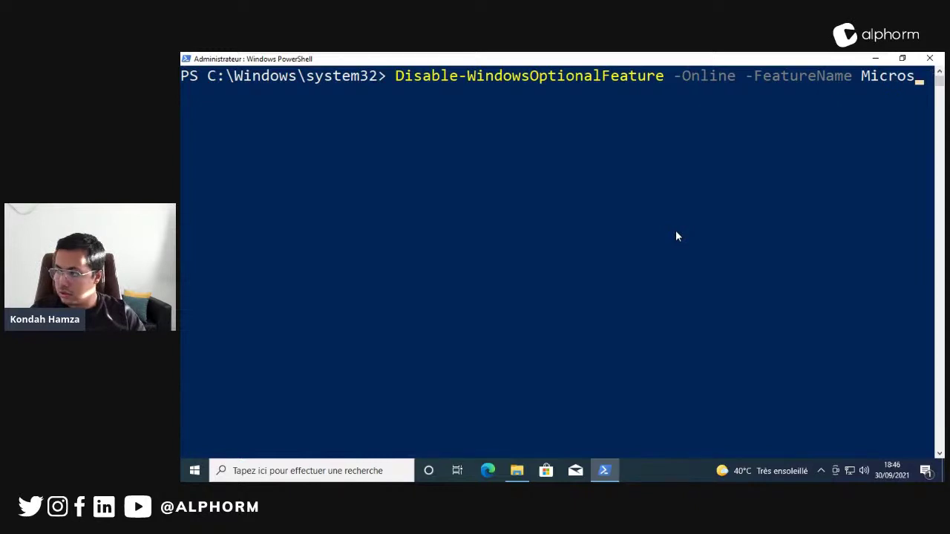
type("of")
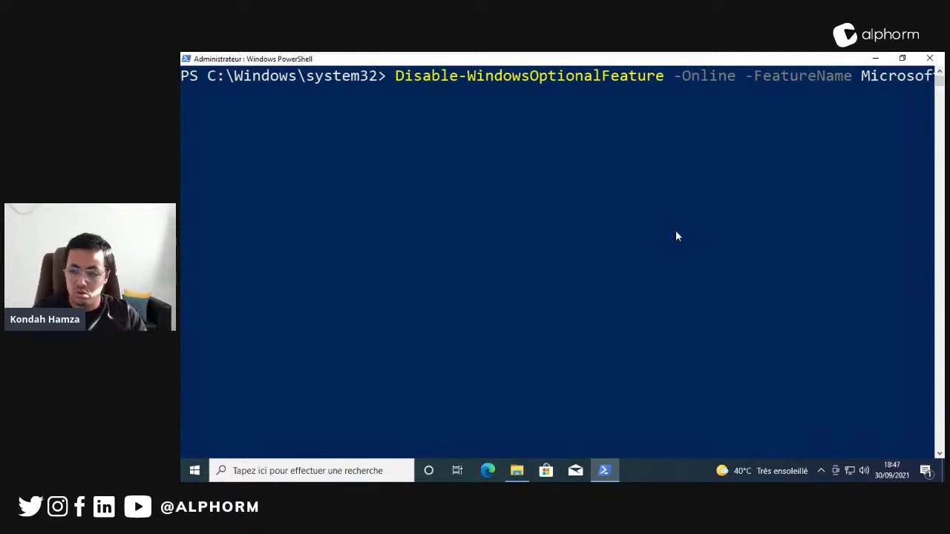
key("Return")
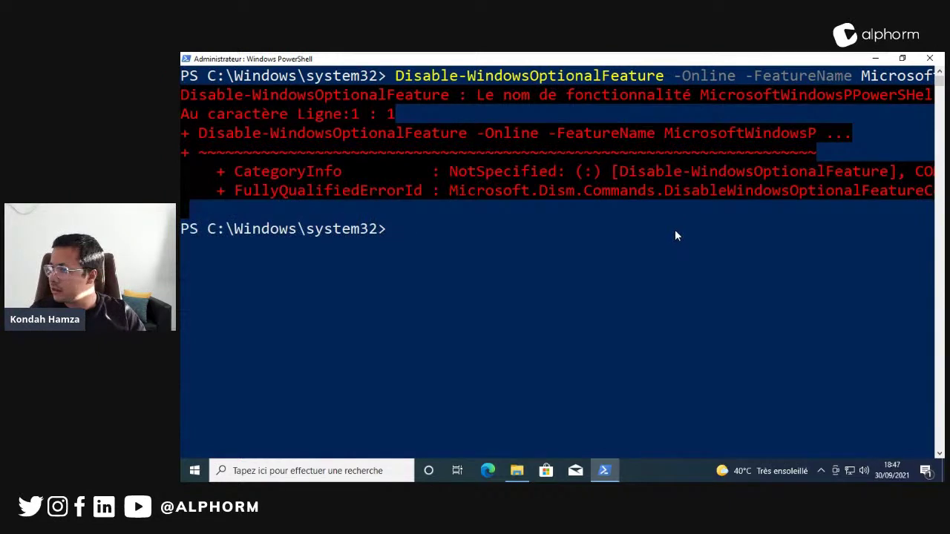
Recall the failed command, correct the feature name to MicrosoftWindowsPowerSHellV2Root and rerun it to disable PowerShell v2
key("Up")
double_click(698, 64)
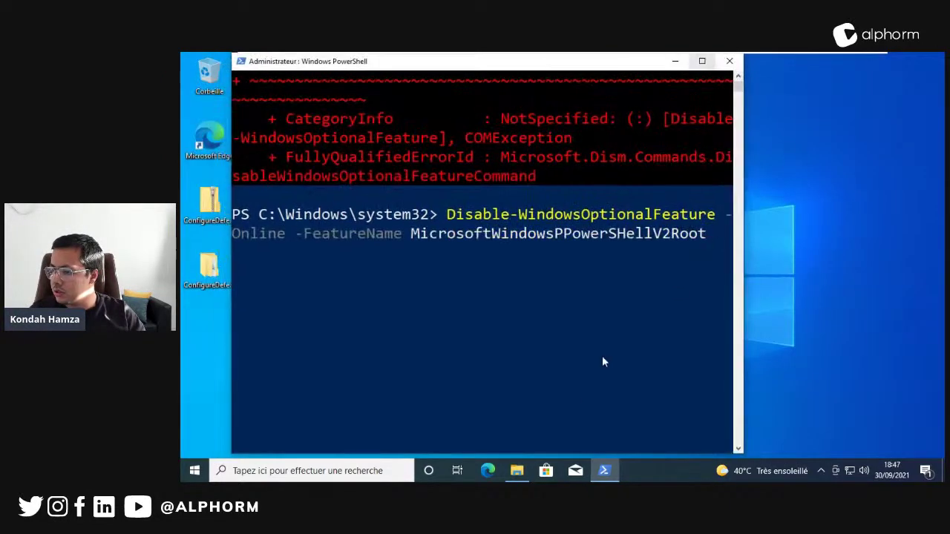
key("Left")
key("Left")
key("Left")
key("Left")
key("Left")
key("Left")
key("Left")
key("Left")
key("Left")
key("Left")
key("Left")
key("Left")
key("Left")
key("Left")
key("Left")
key("Left")
key("Left")
key("Left")
key("Left")
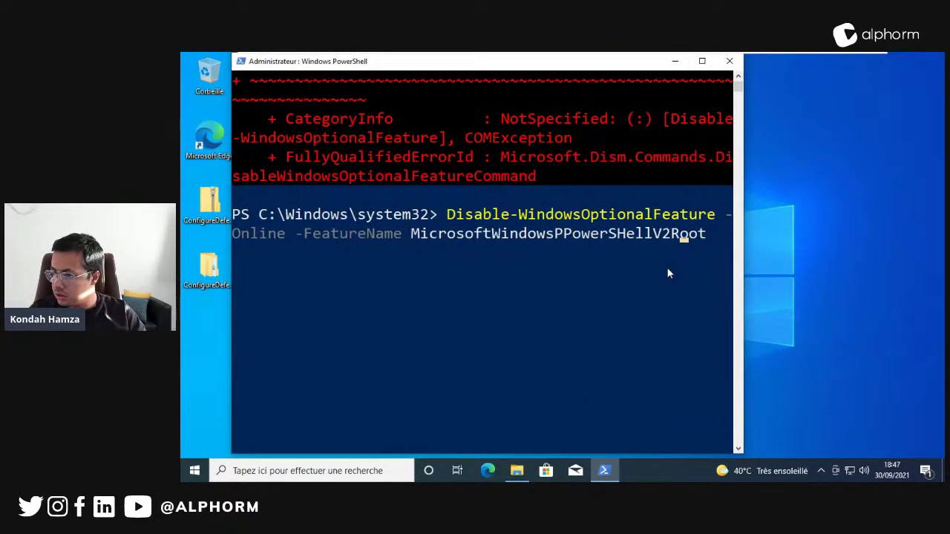
key("Right")
key("Right")
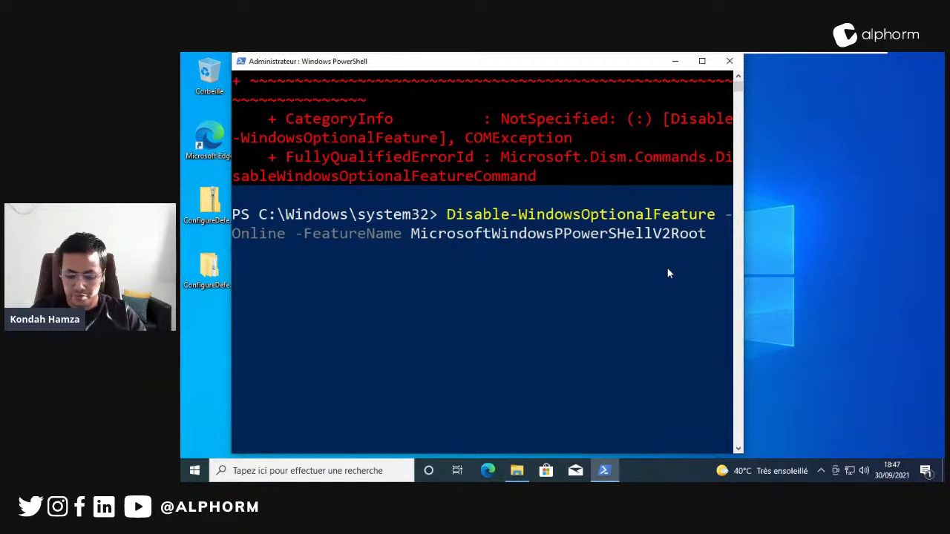
key("BackSpace")
key("Return")
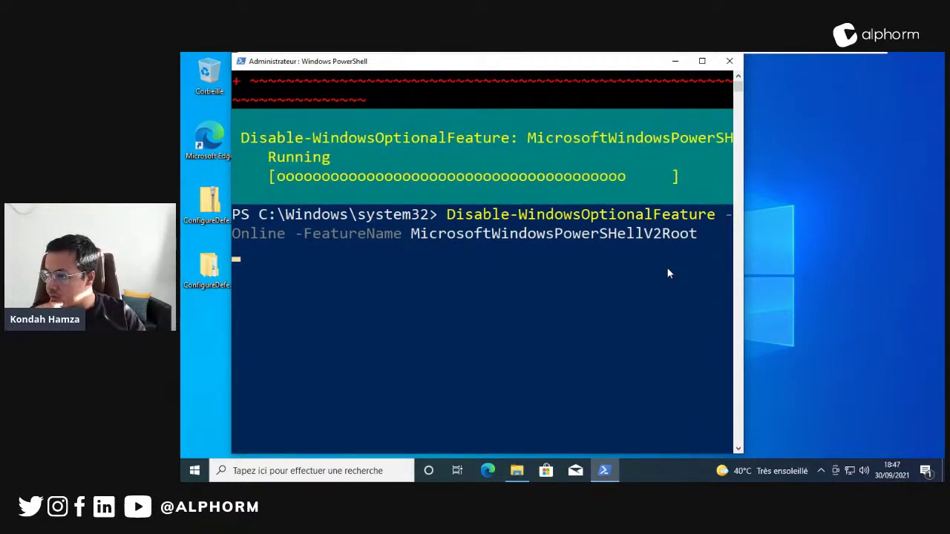
Clear the PowerShell console and close it
type("cls")
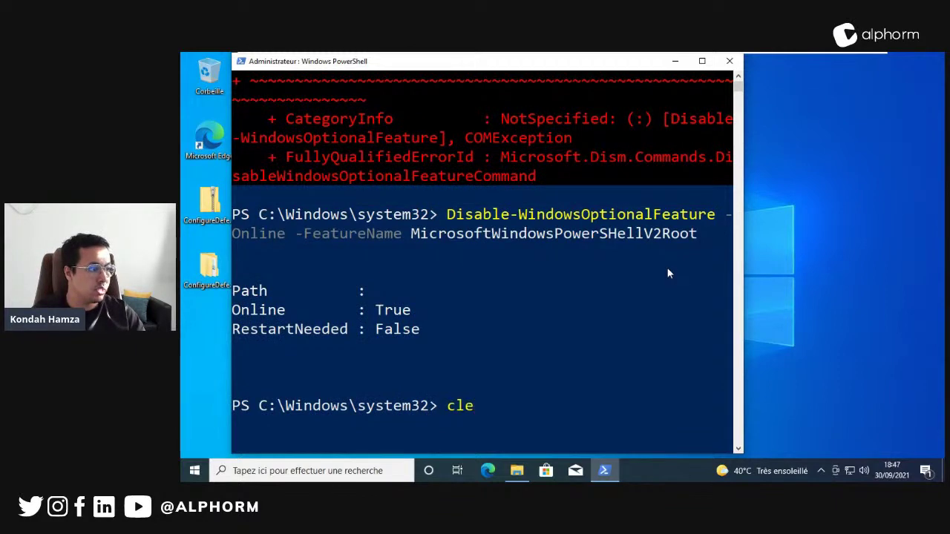
key("Return")
left_click(730, 61)
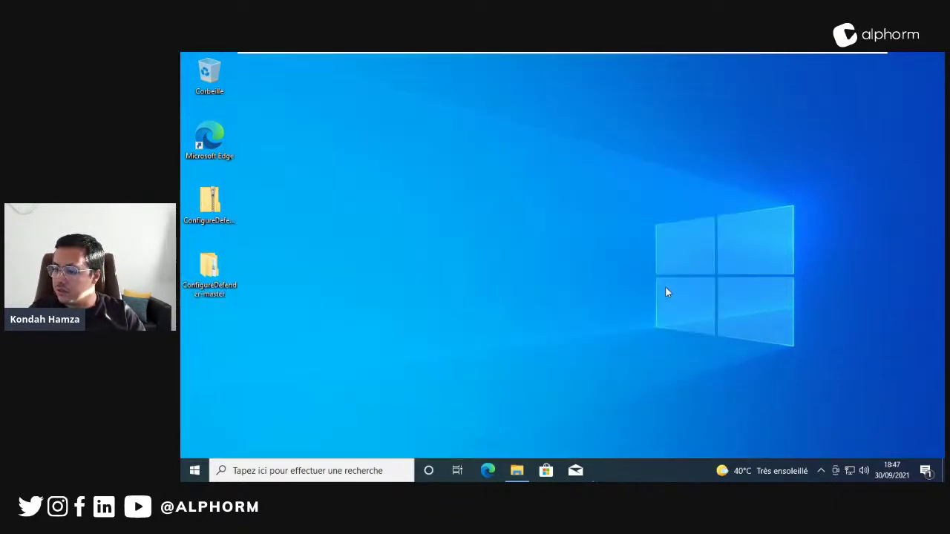
Turn off automatic execution (AutoPlay) for all media and devices in the Windows settings and close them
key("super")
type("autop")
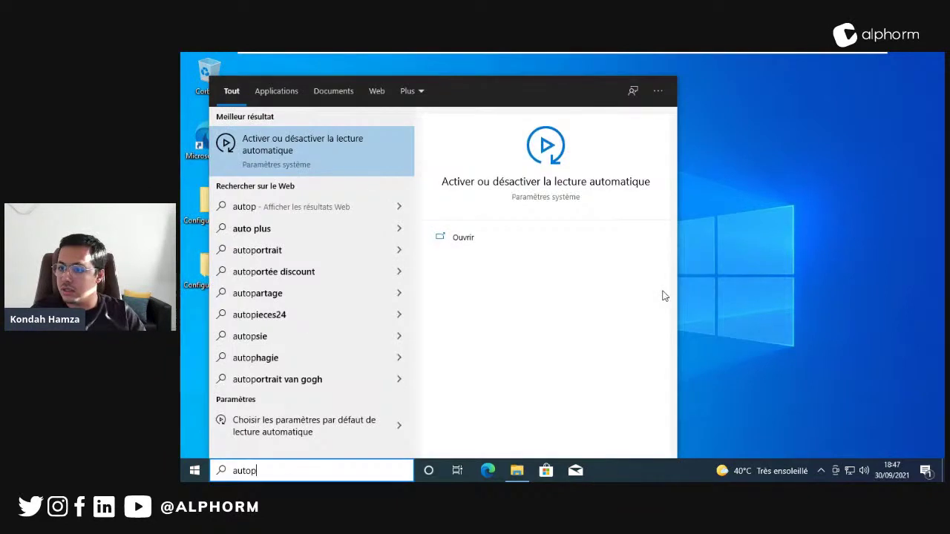
key("Return")
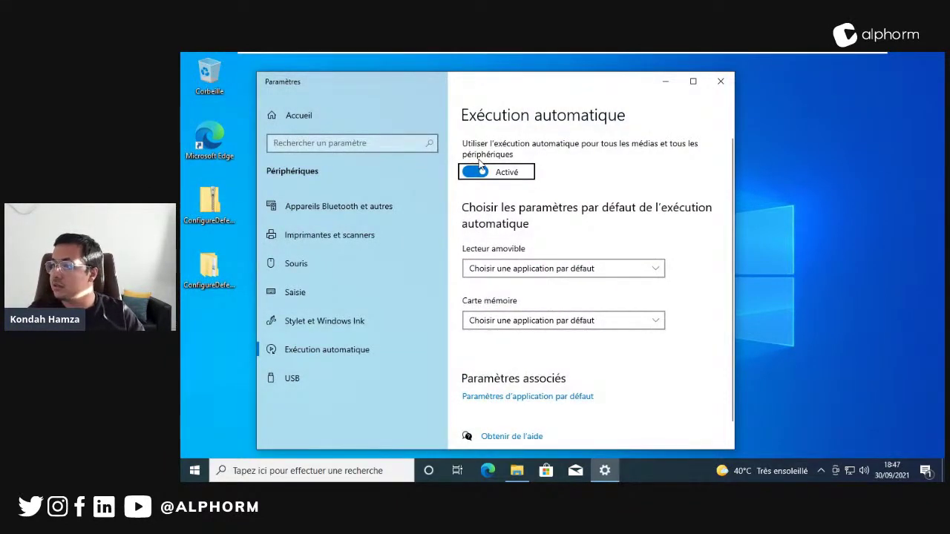
left_click(476, 172)
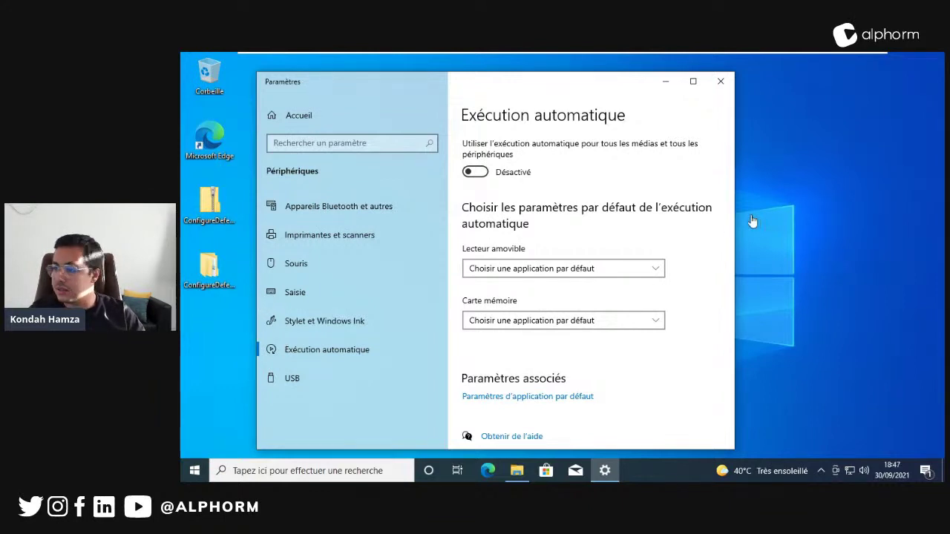
scroll(640, 271, "down", 1)
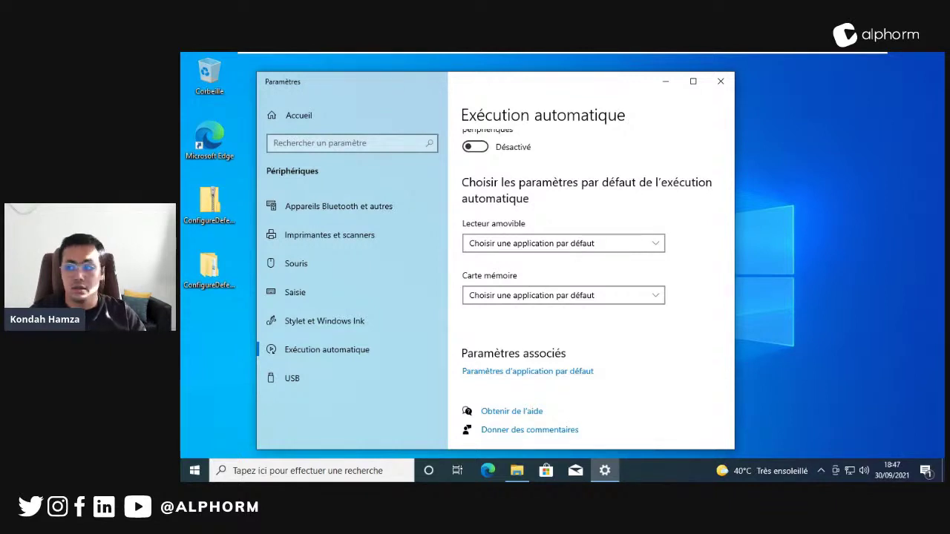
left_click(721, 81)
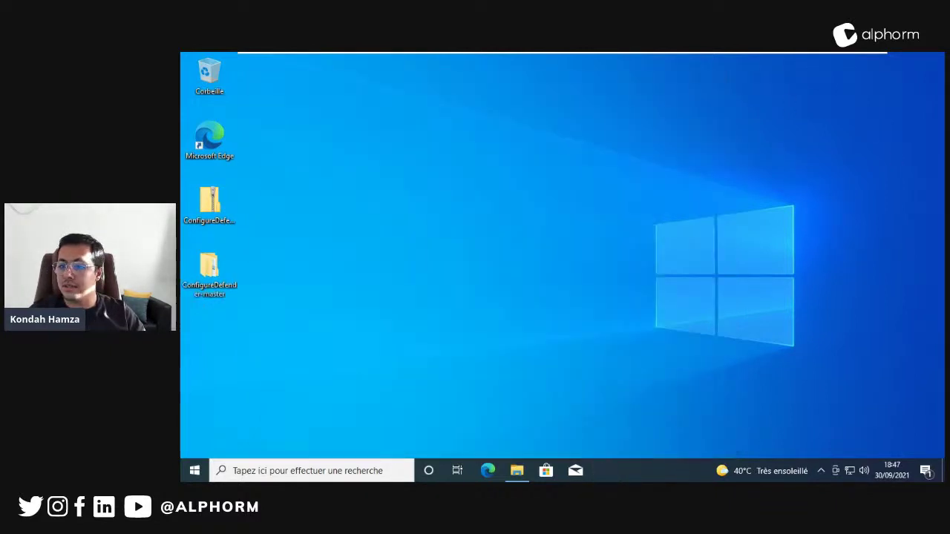
View the drives and devices under Ce PC in the file explorer, and close the window
double_click(223, 292)
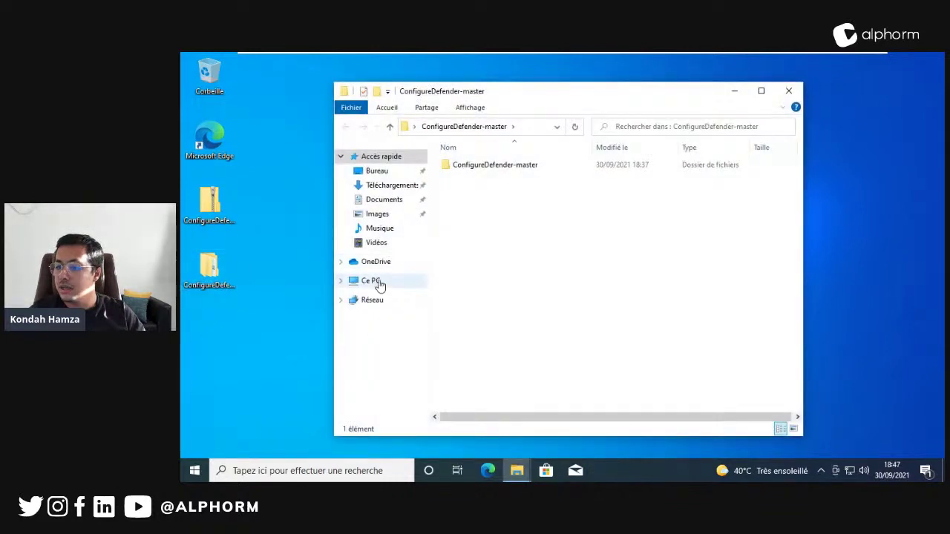
left_click(372, 281)
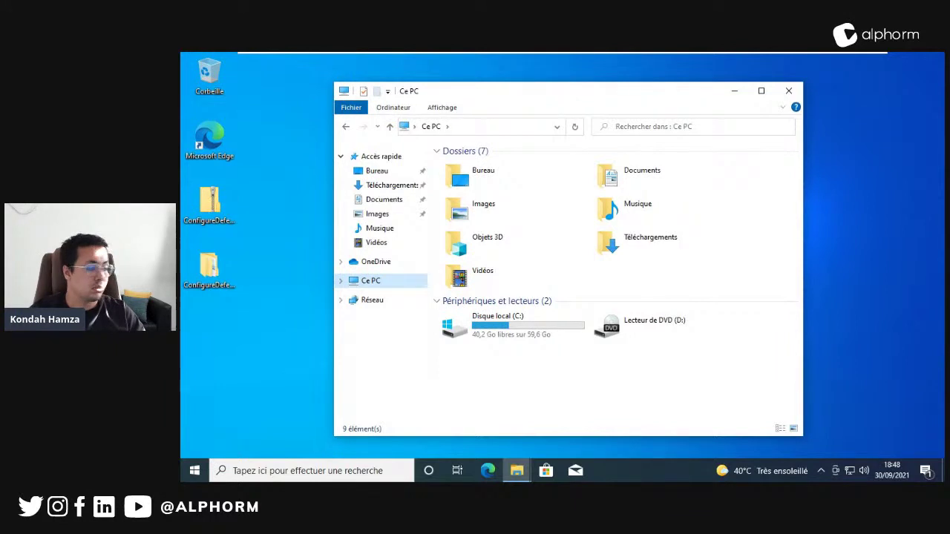
left_click(788, 91)
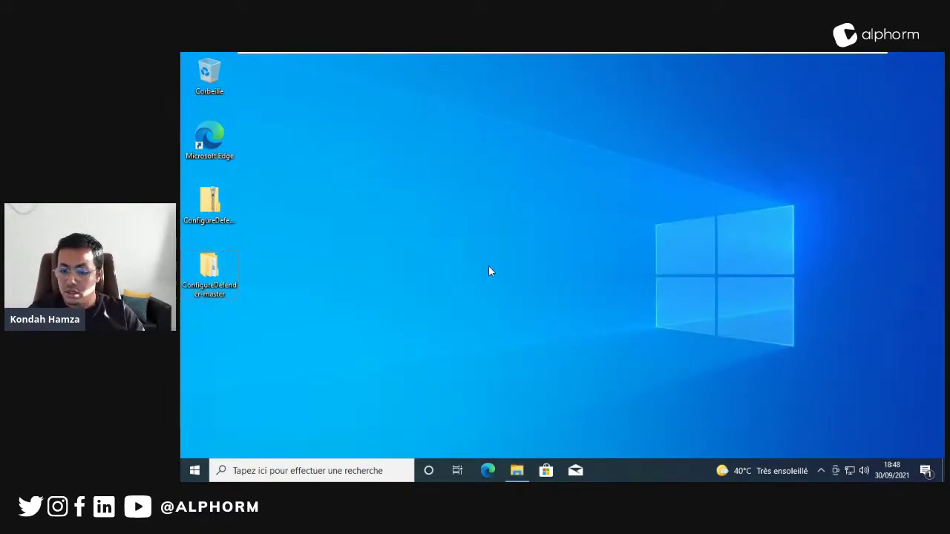
Open the network connections window by searching for ncpa.cpl
key("super")
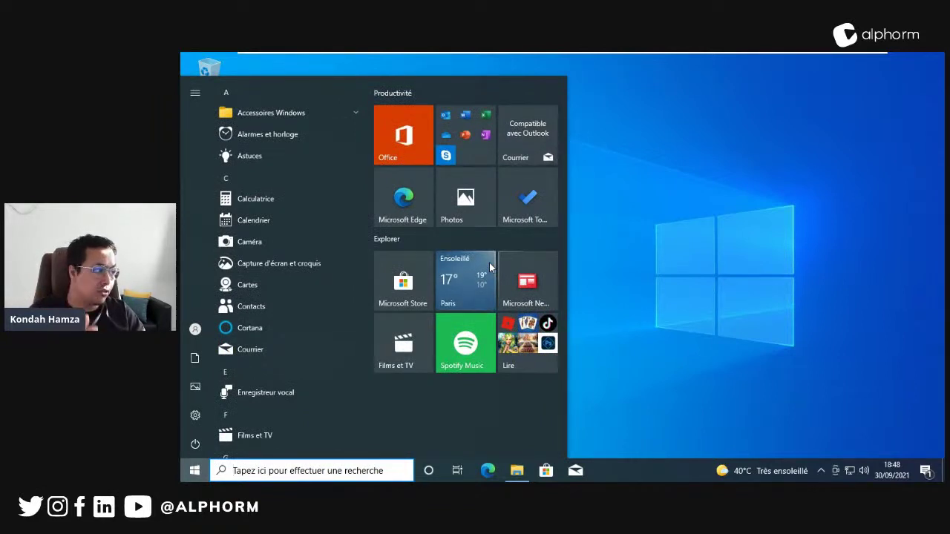
type("ncp")
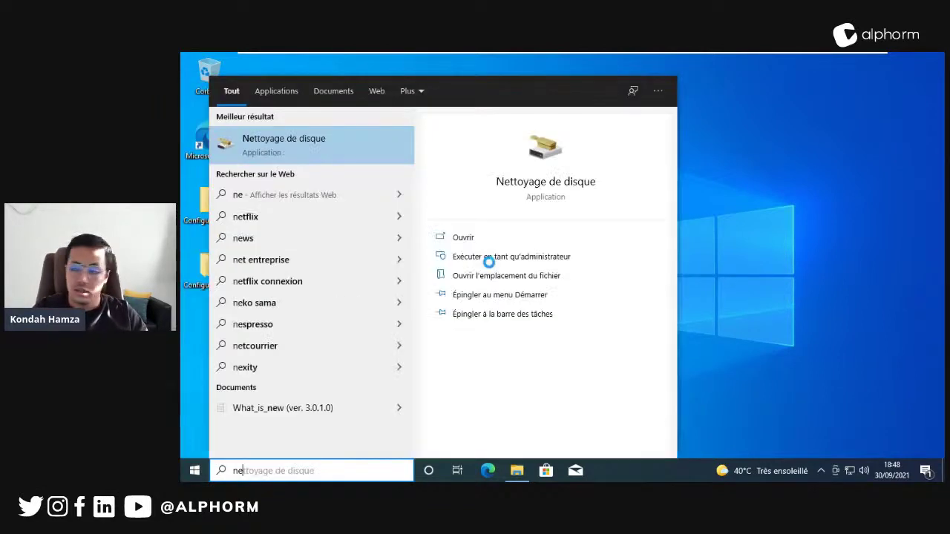
type("a.cpl")
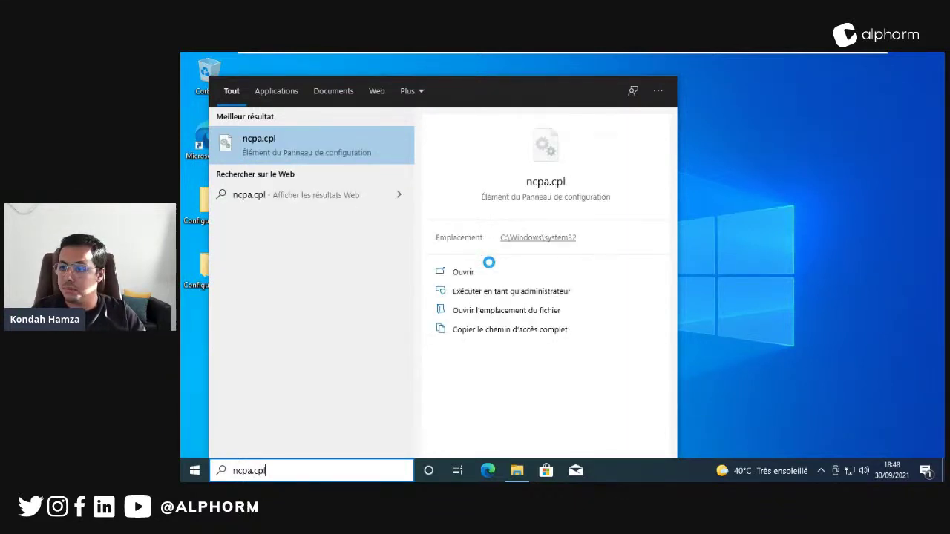
key("Return")
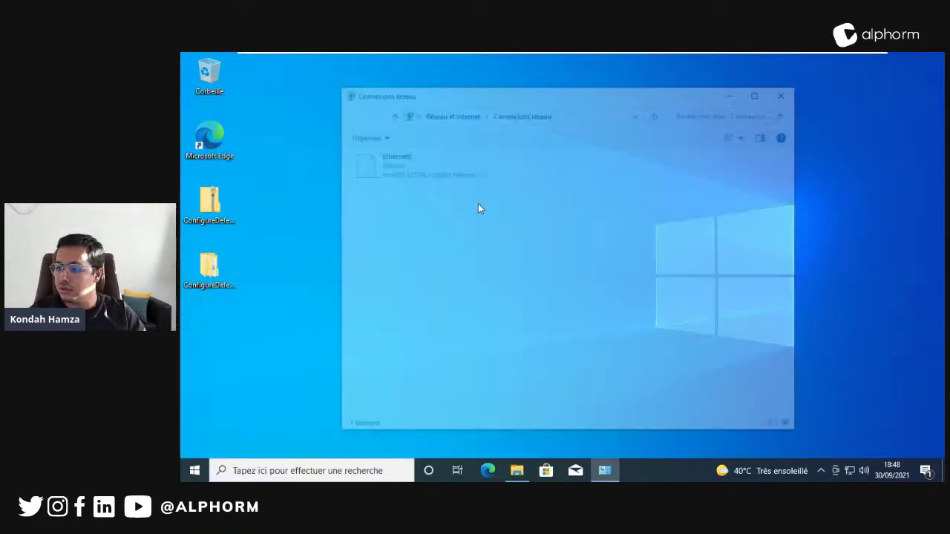
Open the Ethernet0 adapter's properties and uncheck Protocole Internet version 6 (TCP/IPv6)
left_click(440, 176)
right_click(440, 176)
left_click(431, 250)
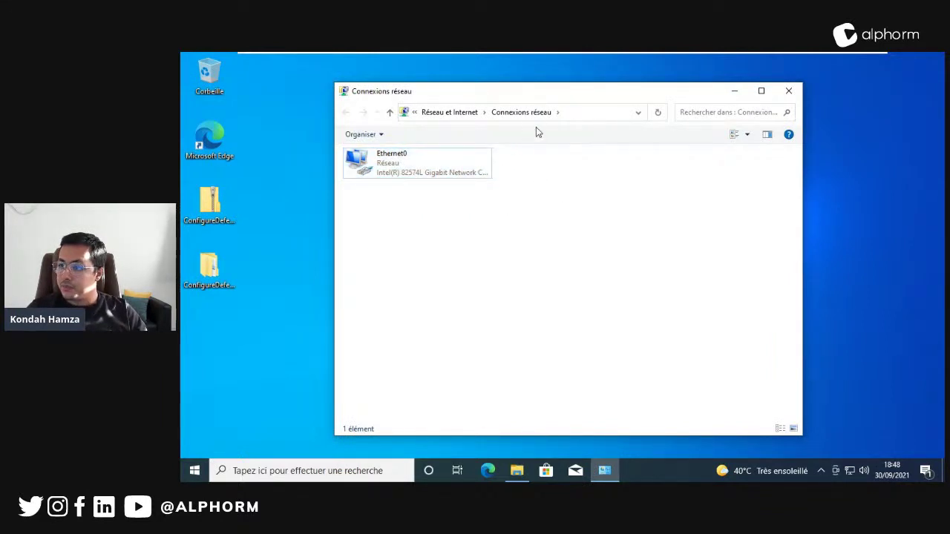
right_click(421, 176)
left_click(475, 287)
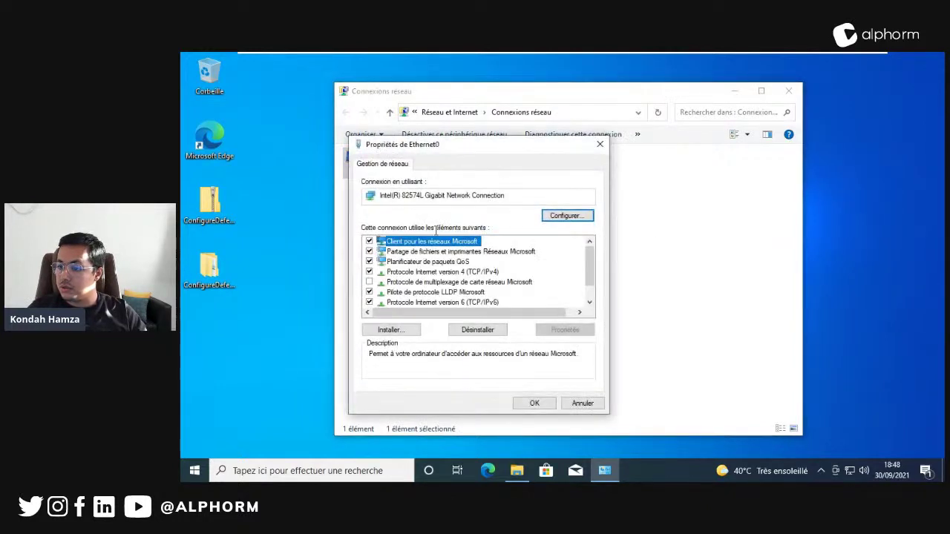
left_click(369, 302)
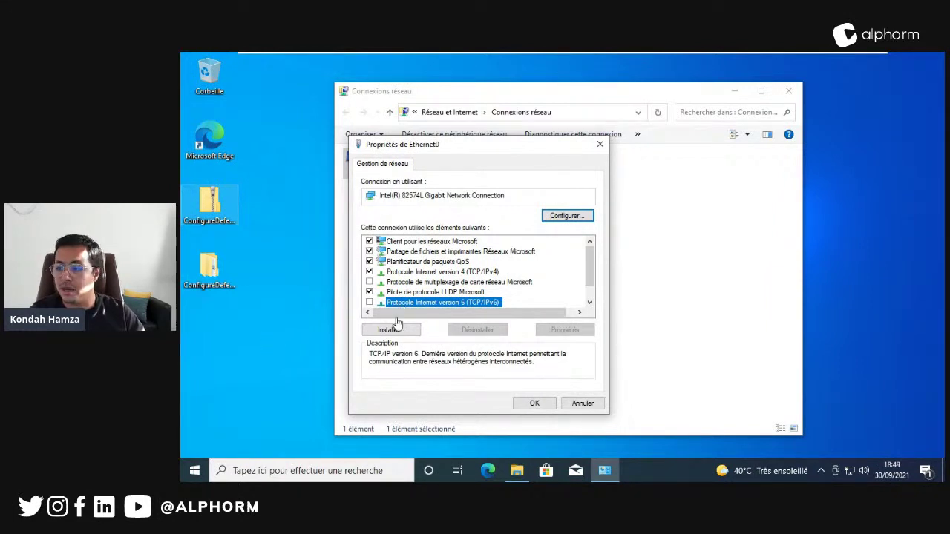
Disable NetBIOS over TCP/IP in the advanced WINS settings of Protocole Internet version 4 (TCP/IPv4) and confirm the Ethernet0 properties
left_click(478, 274)
double_click(479, 274)
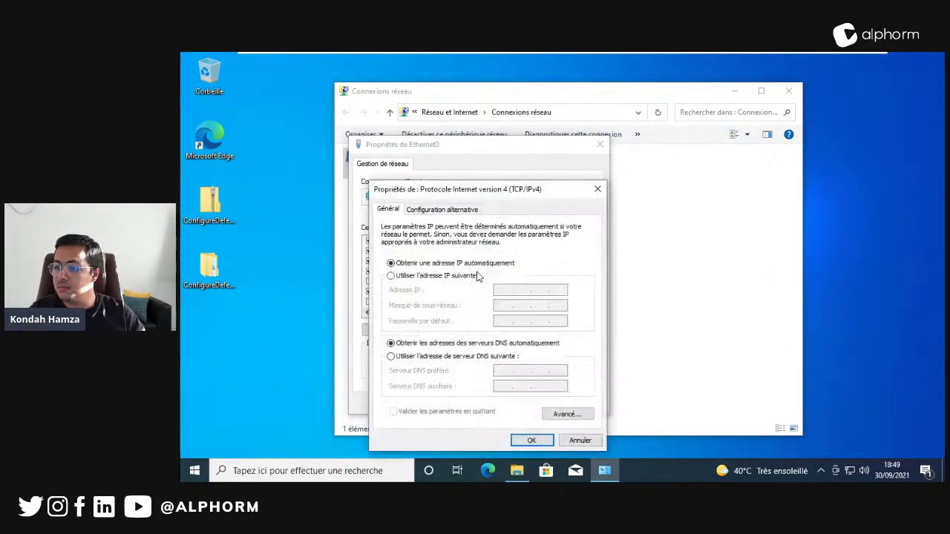
left_click(570, 415)
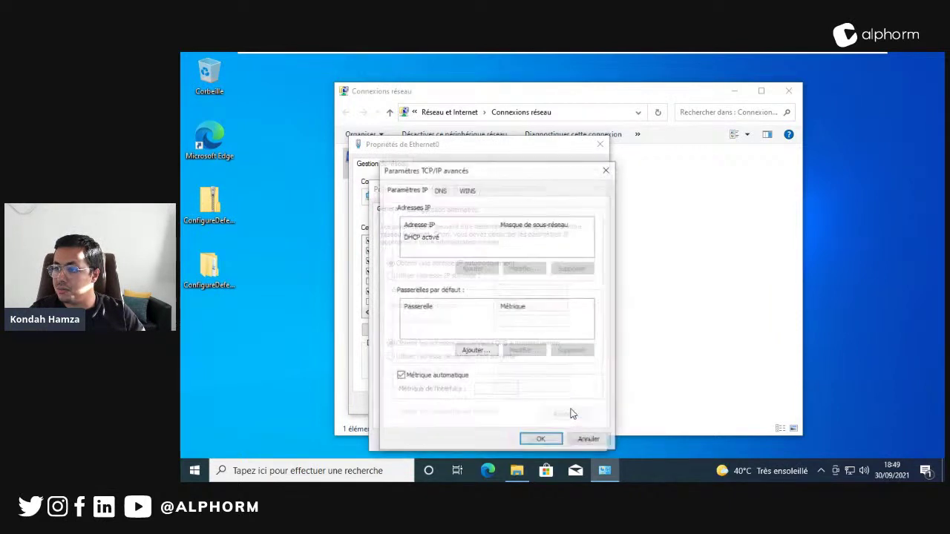
left_click(467, 190)
left_click(438, 392)
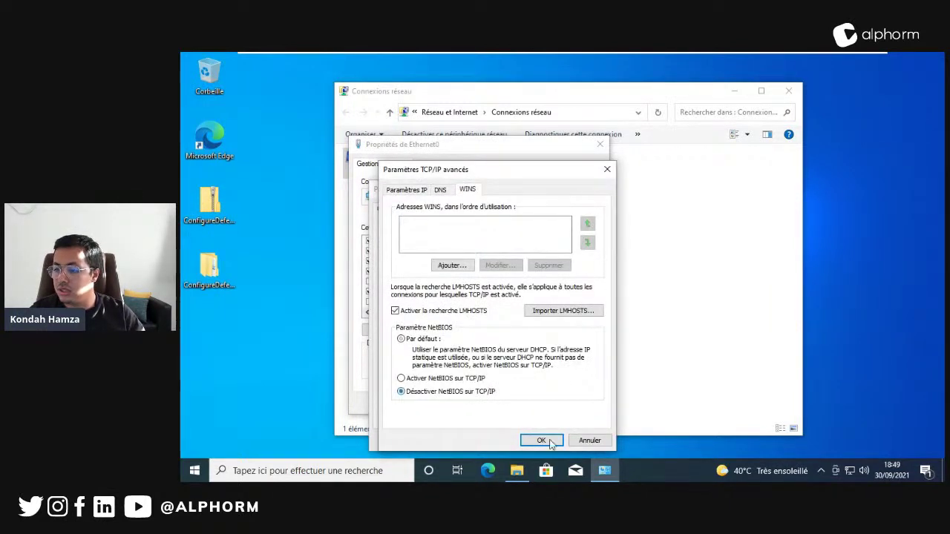
left_click(542, 438)
left_click(530, 441)
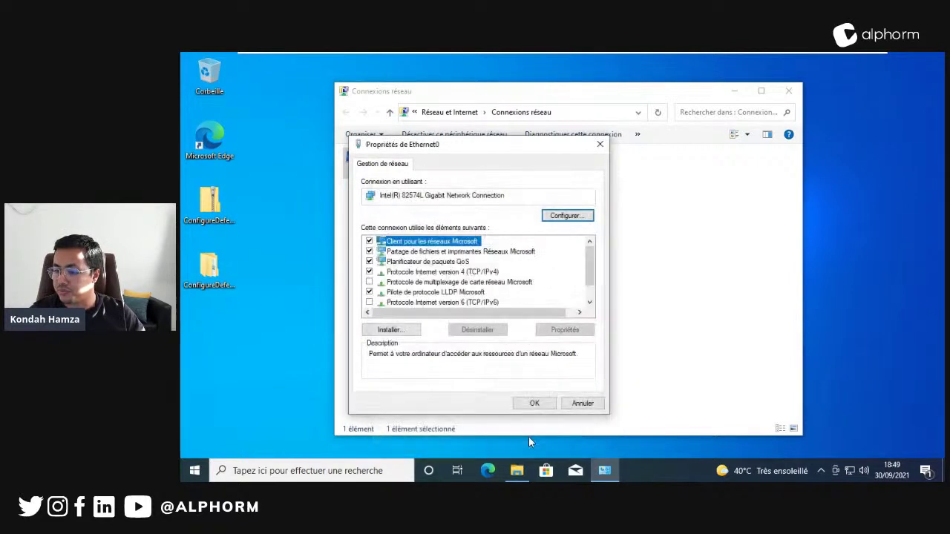
left_click(533, 403)
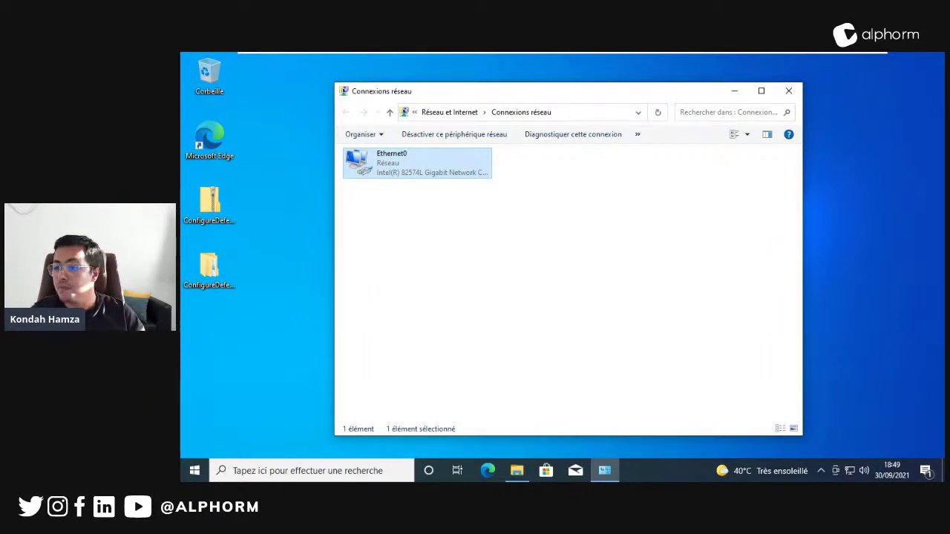
key("super")
type("se")
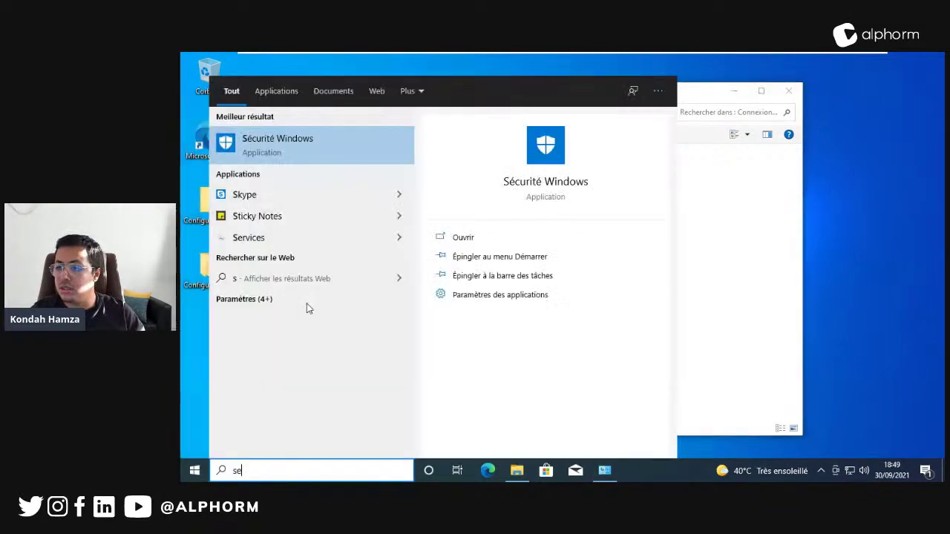
type("cpol")
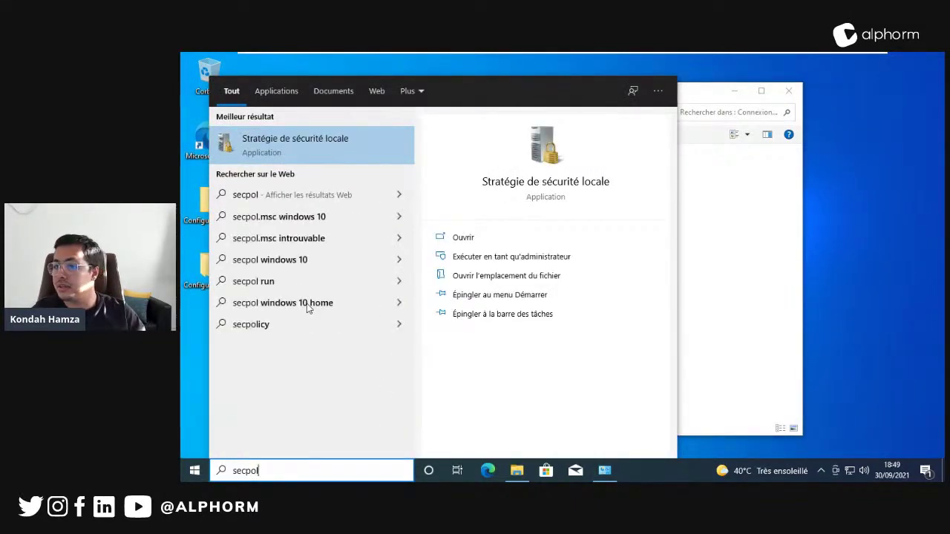
key("Return")
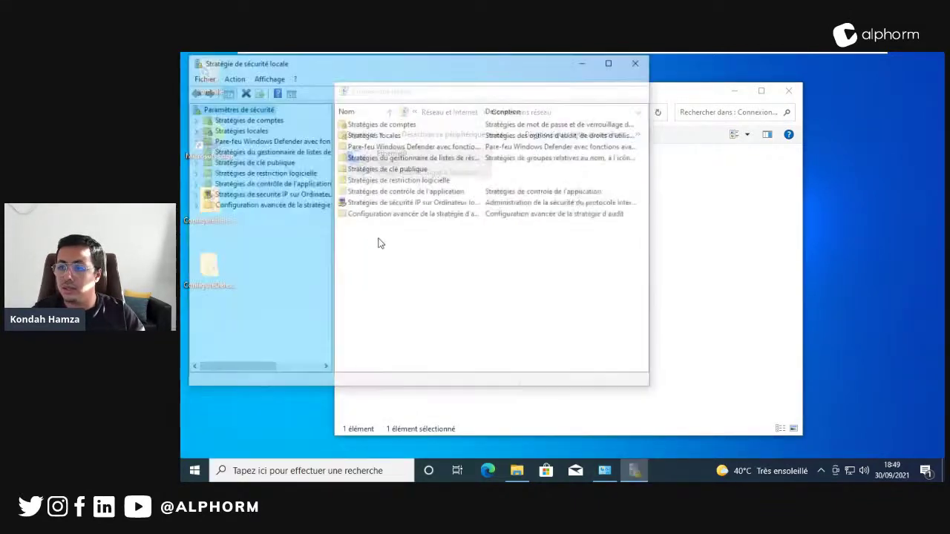
double_click(258, 119)
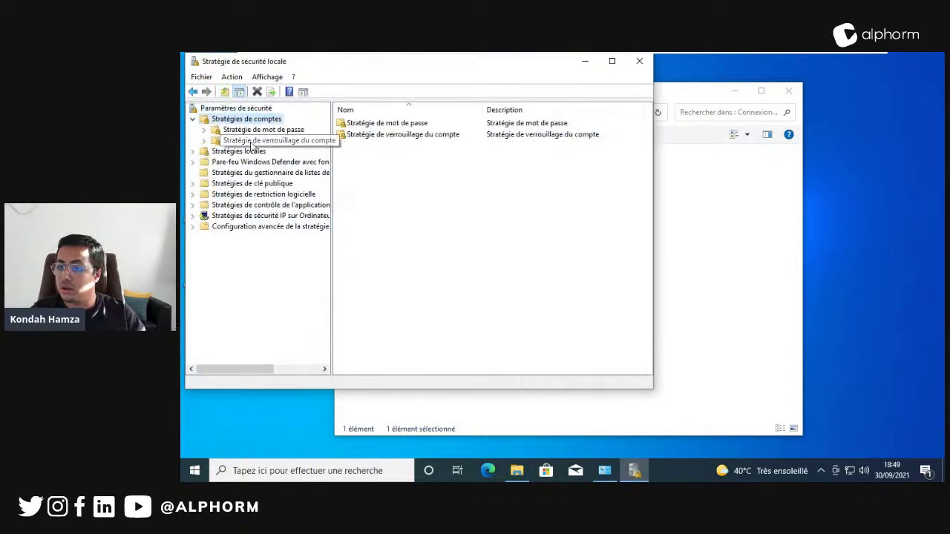
left_click(254, 140)
left_click(611, 61)
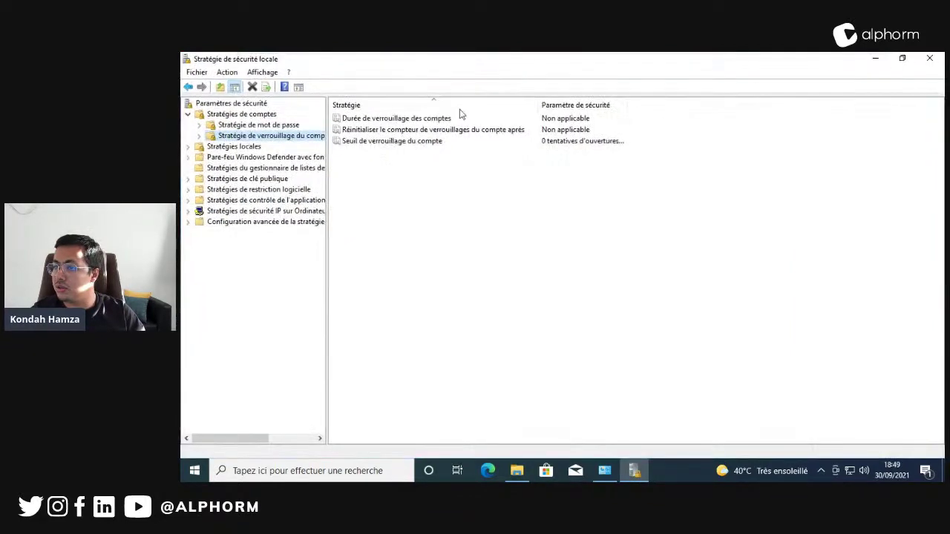
double_click(401, 118)
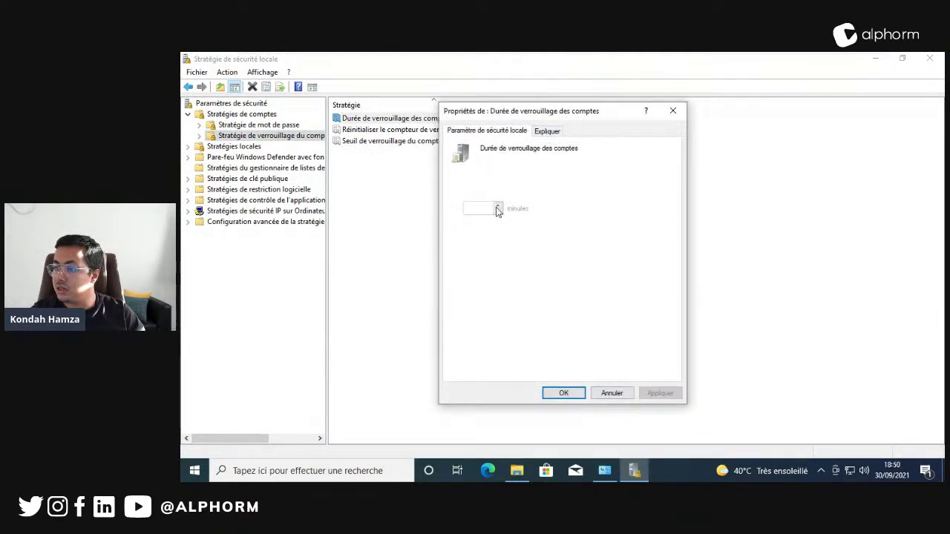
left_click(677, 110)
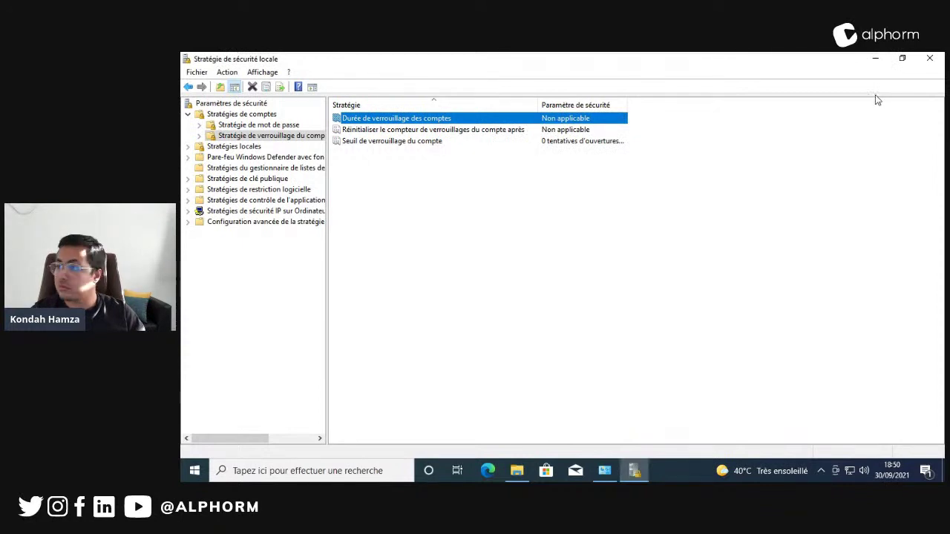
left_click(928, 60)
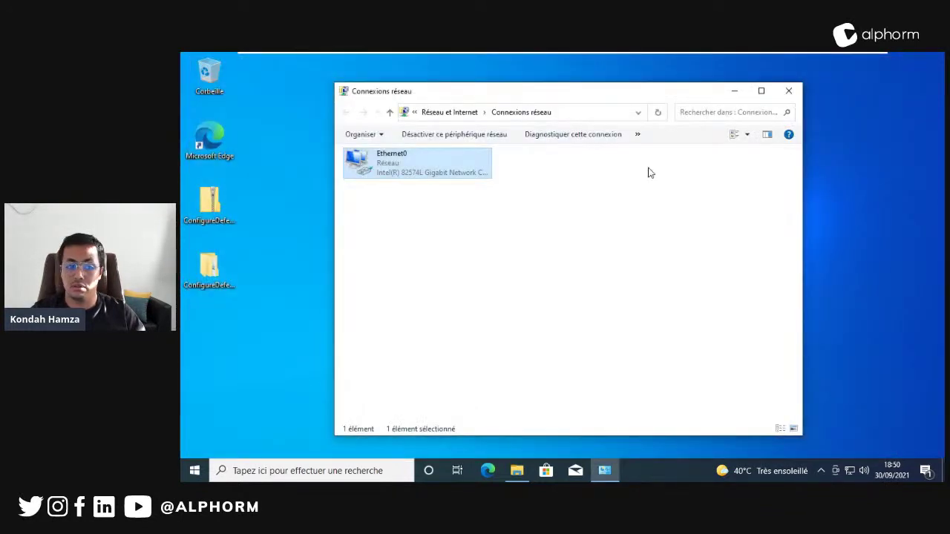
right_click(389, 176)
left_click(531, 309)
Open Stratégie de sécurité locale and show the account lockout policies under Stratégies de comptes
key("super")
type("sec")
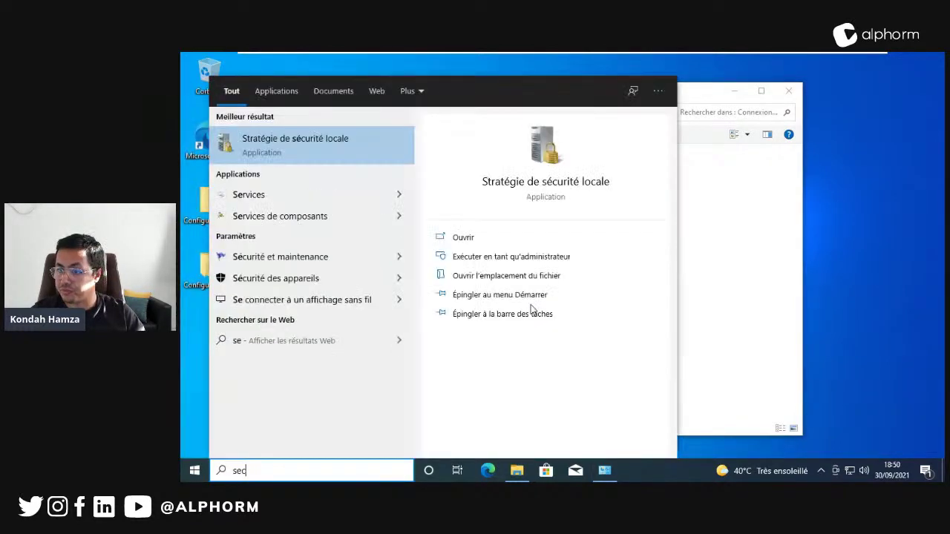
key("Return")
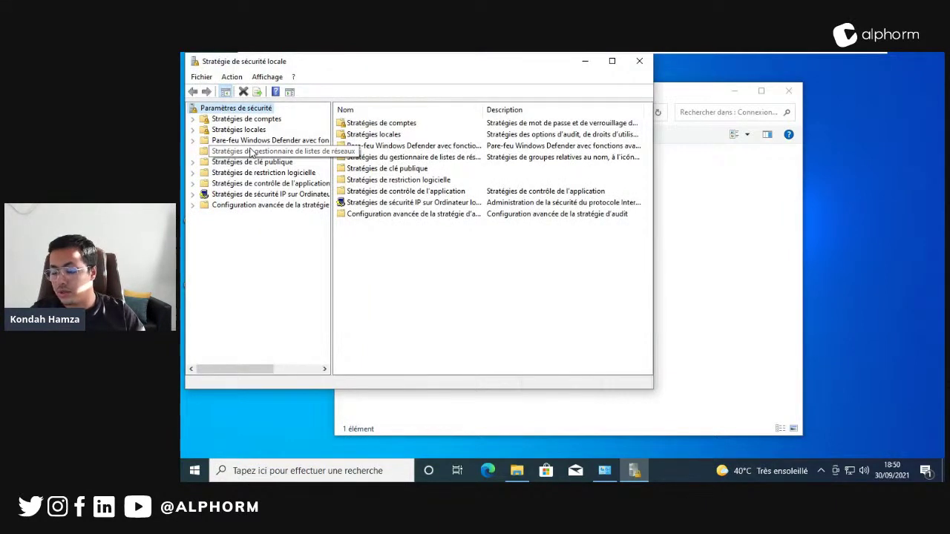
double_click(245, 120)
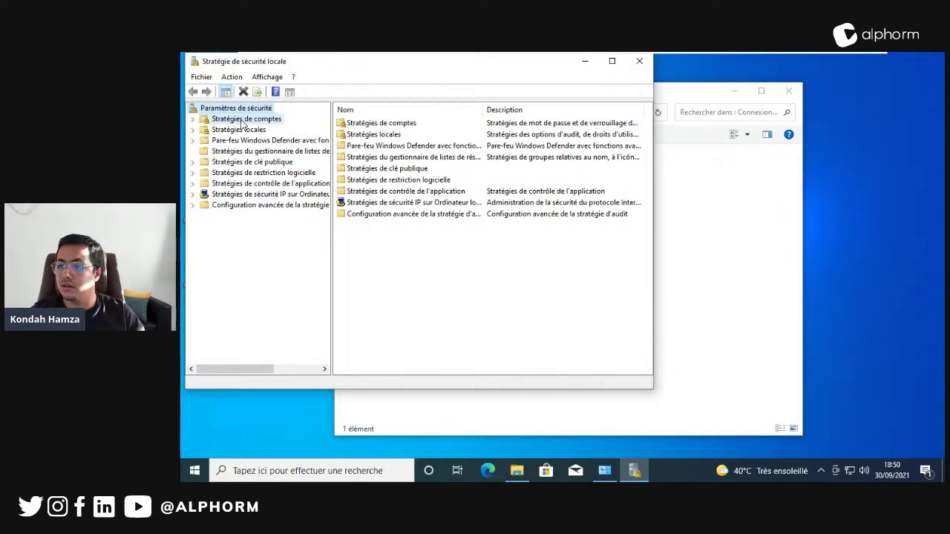
double_click(380, 134)
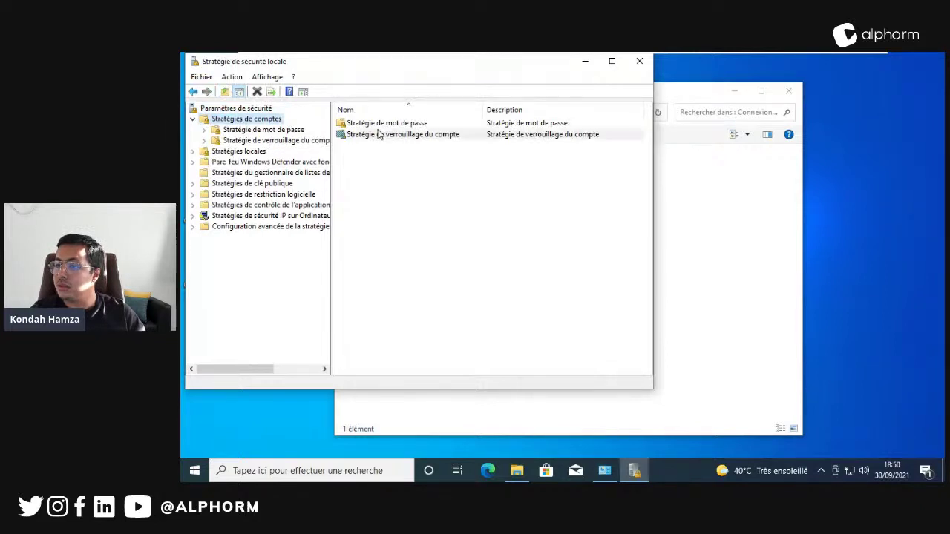
Set the account lockout threshold (Seuil de verrouillage du compte) to 3 invalid logon attempts and accept the suggested 30-minute values
double_click(386, 148)
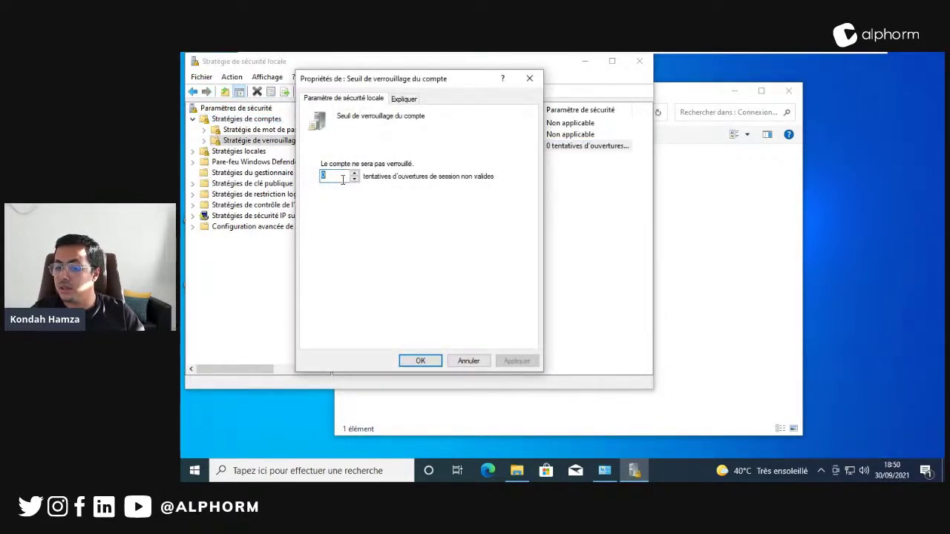
type("3")
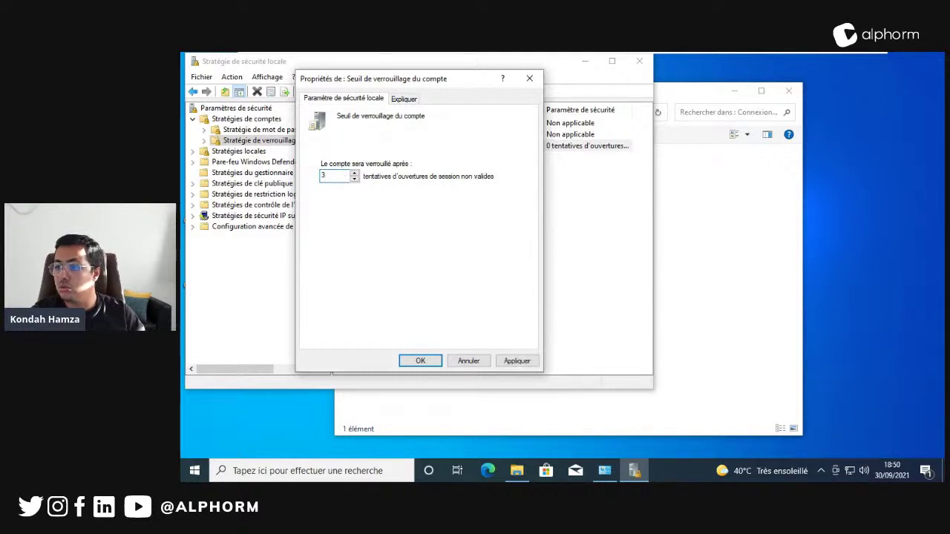
key("Return")
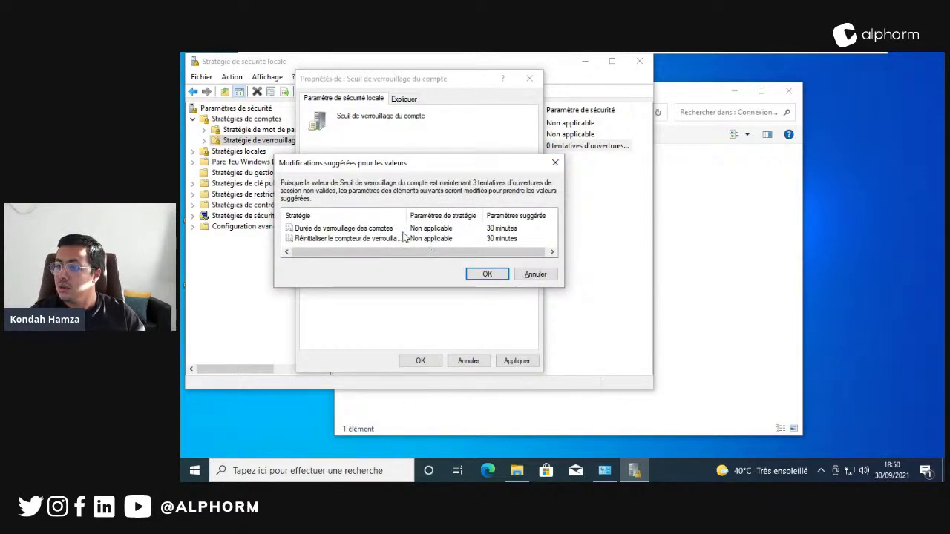
left_click(331, 231)
left_click(489, 275)
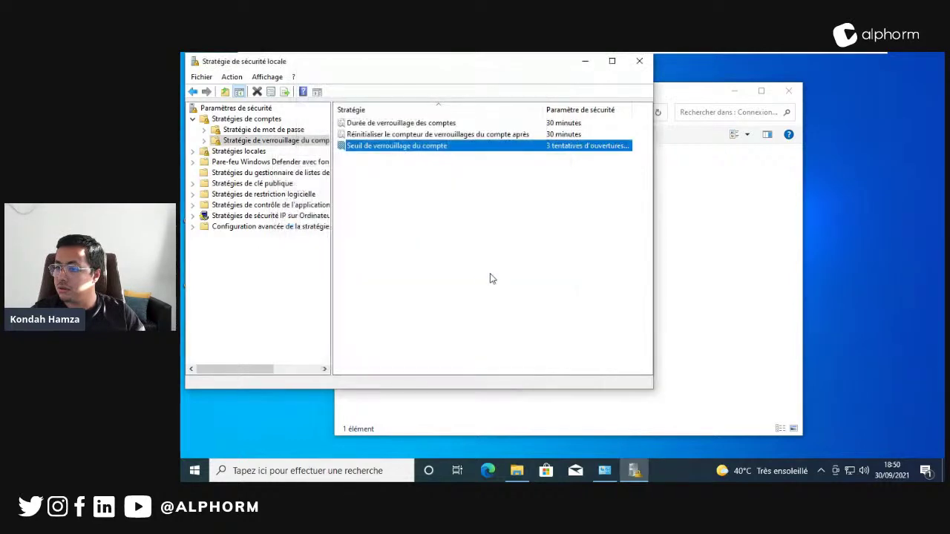
Review the account lockout threshold, lockout duration and counter reset policies without changing their values
left_click(612, 61)
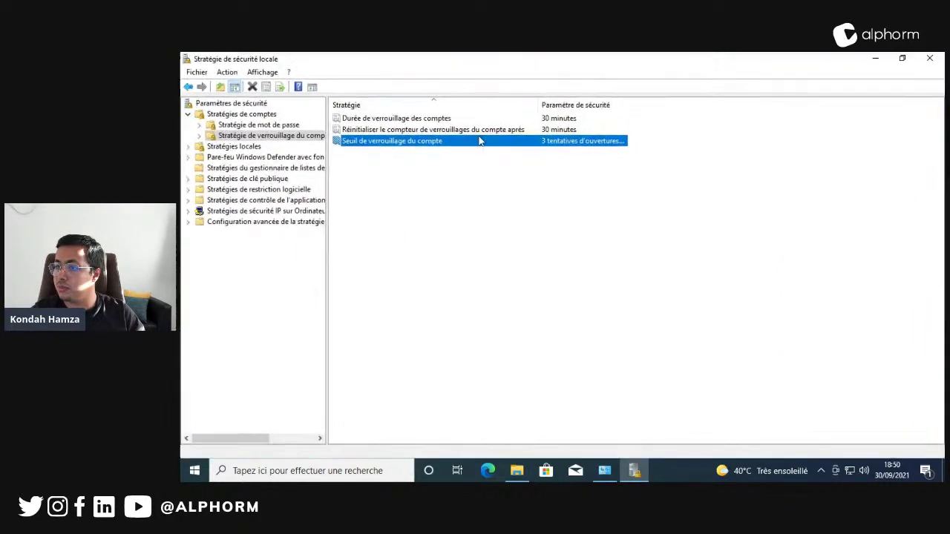
double_click(398, 141)
left_click(339, 176)
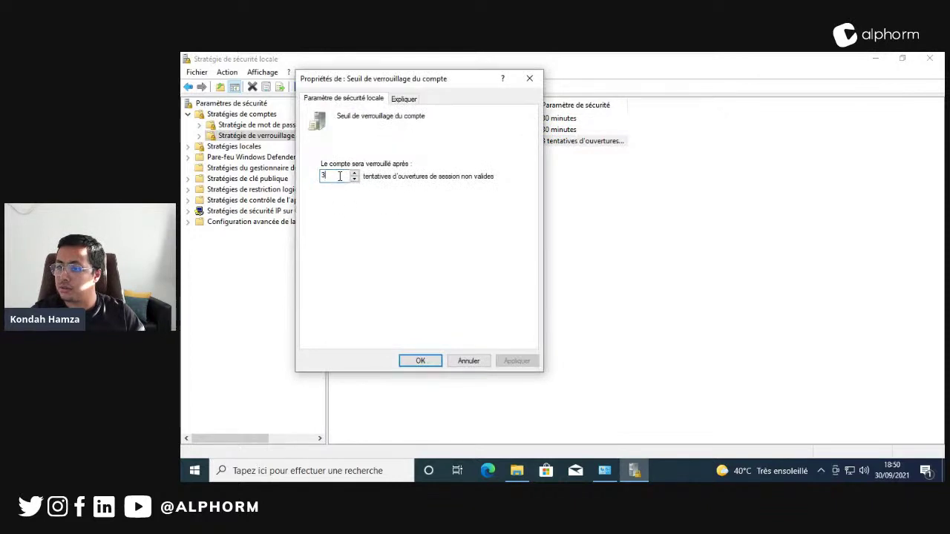
left_click(469, 360)
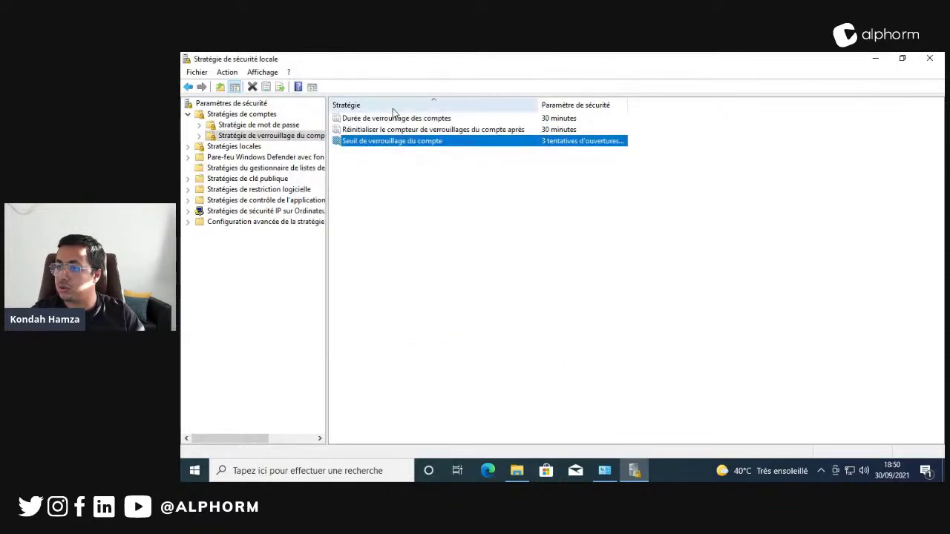
left_click(393, 118)
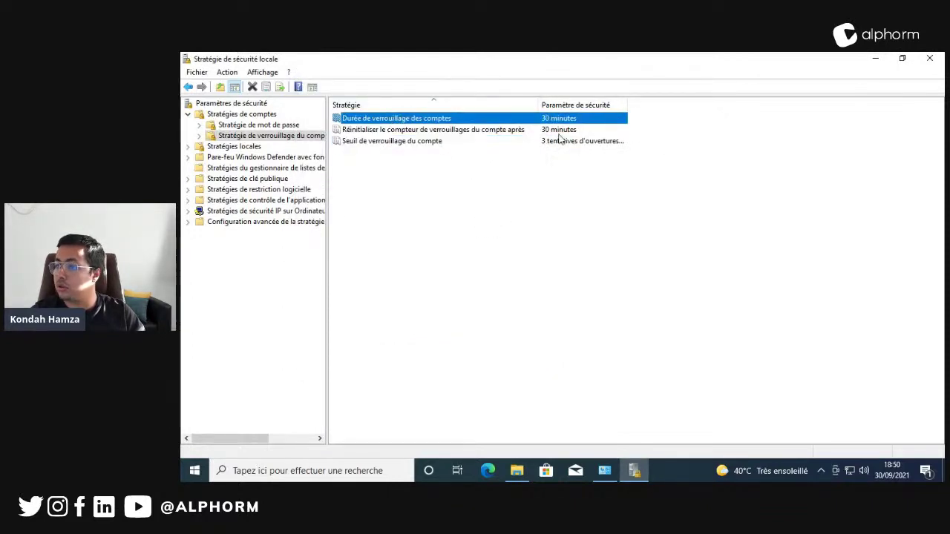
left_click(461, 132)
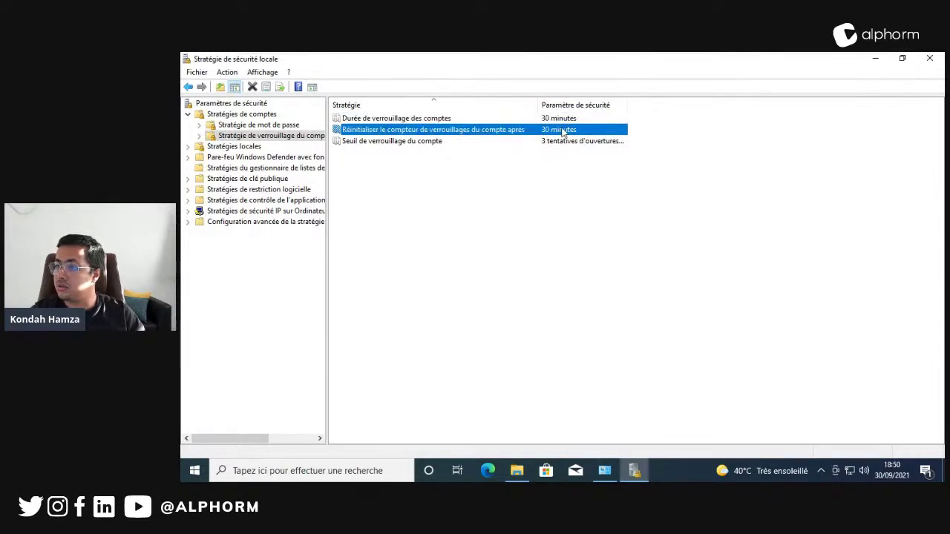
left_click(503, 120)
double_click(503, 120)
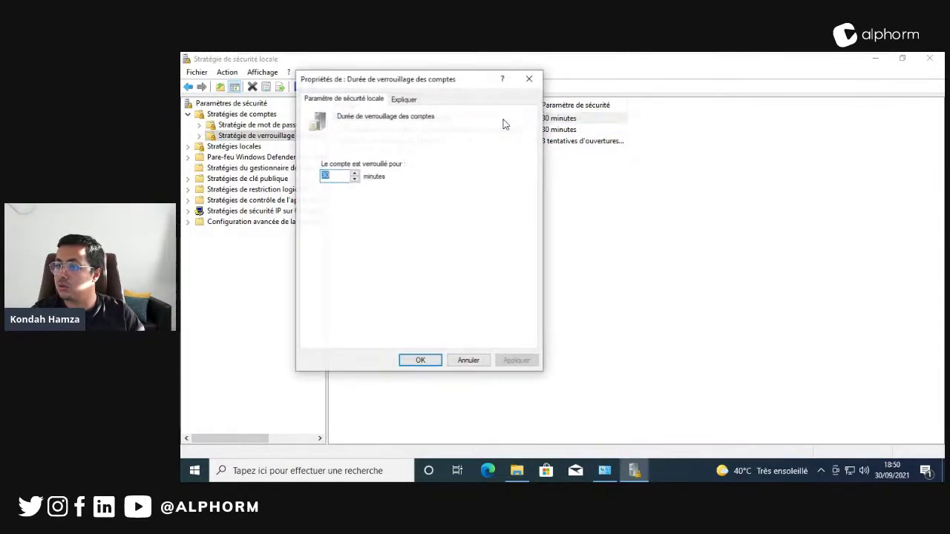
left_click(527, 79)
left_click(276, 136)
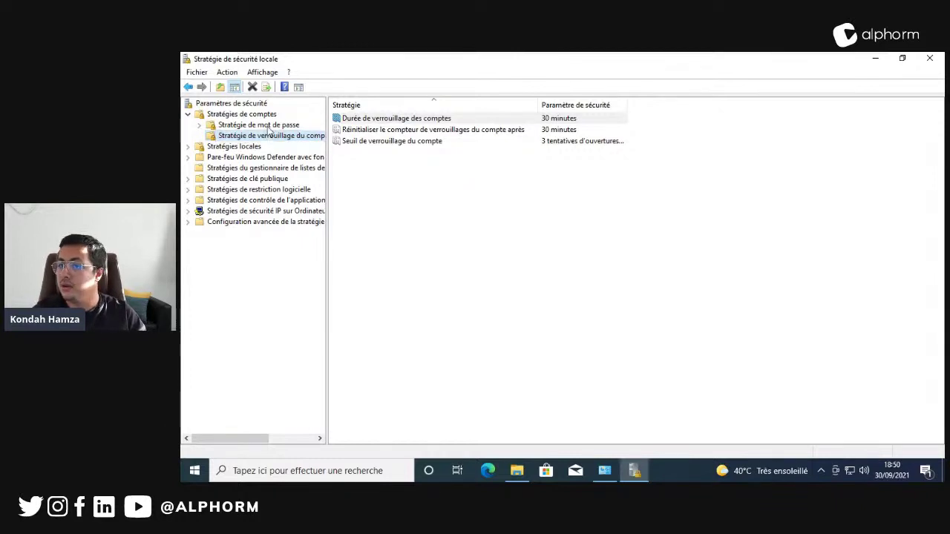
Set the maximum password age (Durée de vie maximale du mot de passe) to 30 days in the password policy
left_click(290, 126)
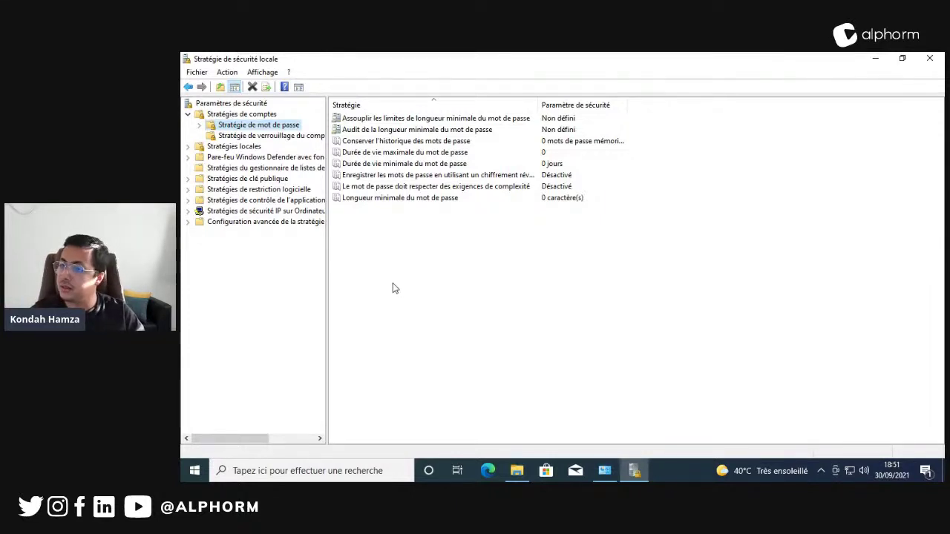
double_click(459, 154)
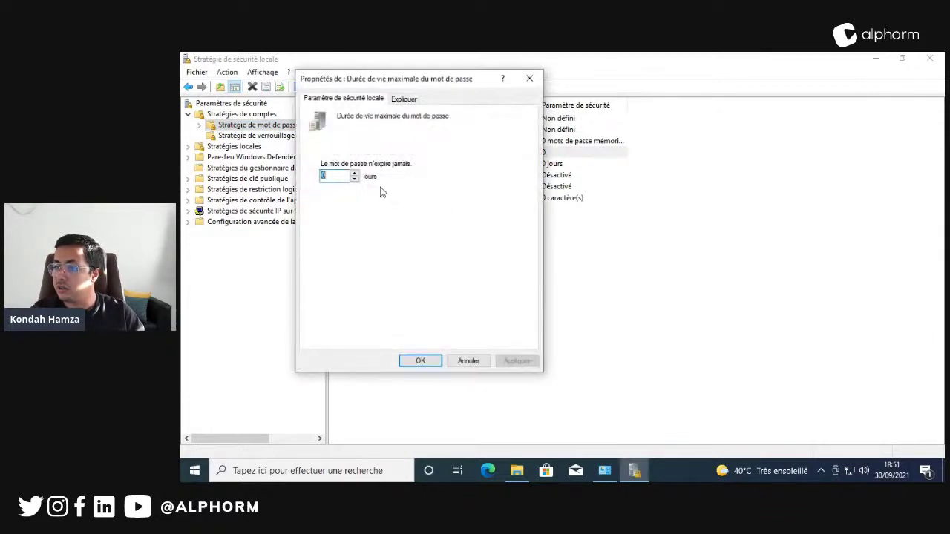
type("30")
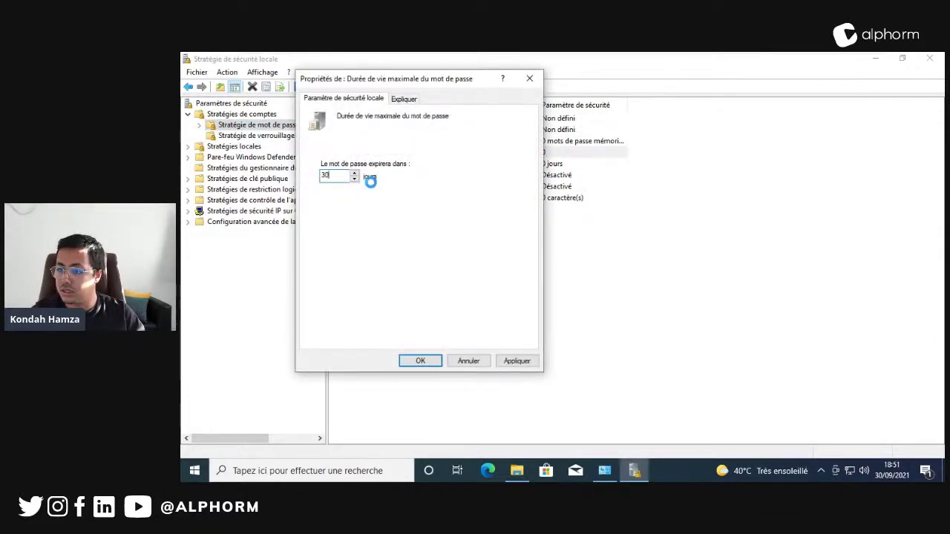
key("Return")
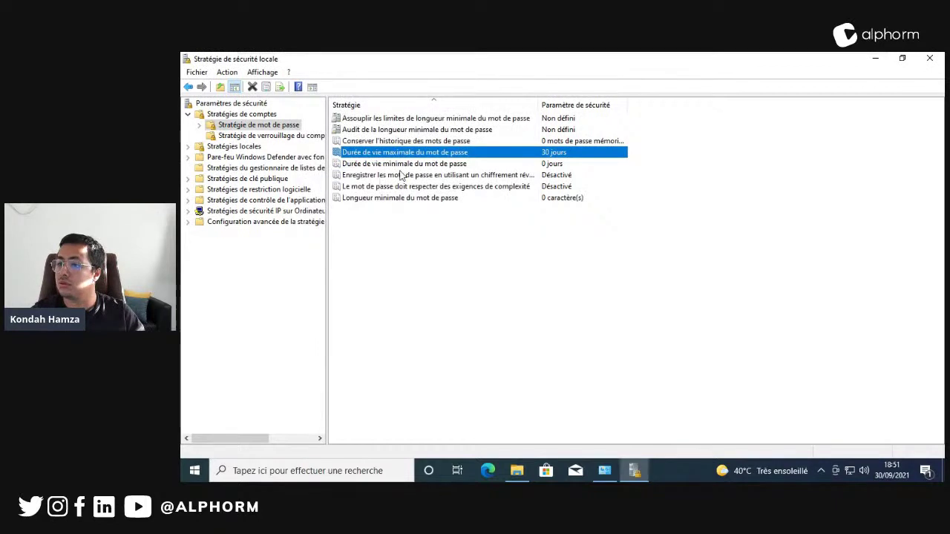
Set the minimum password age (Durée de vie minimale du mot de passe) to 0 days
double_click(425, 162)
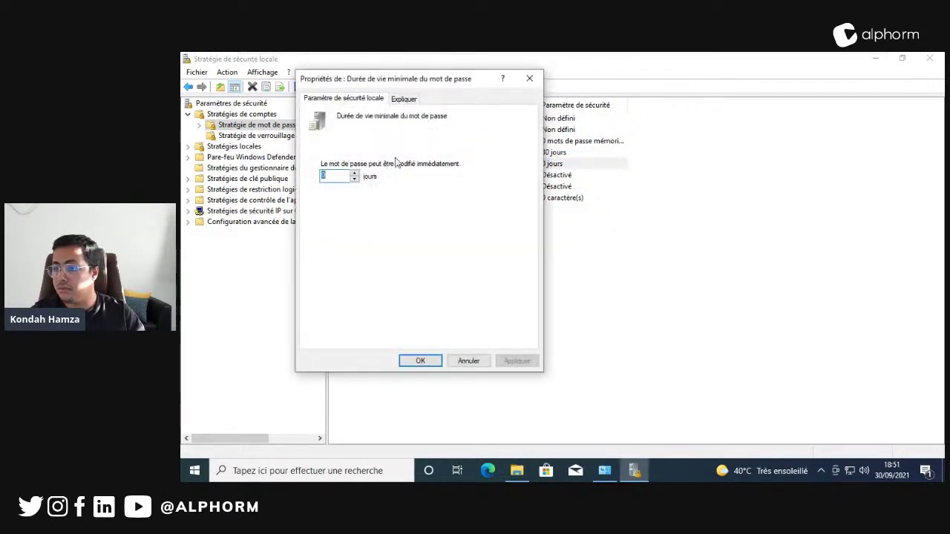
type("1")
key("BackSpace")
type("0")
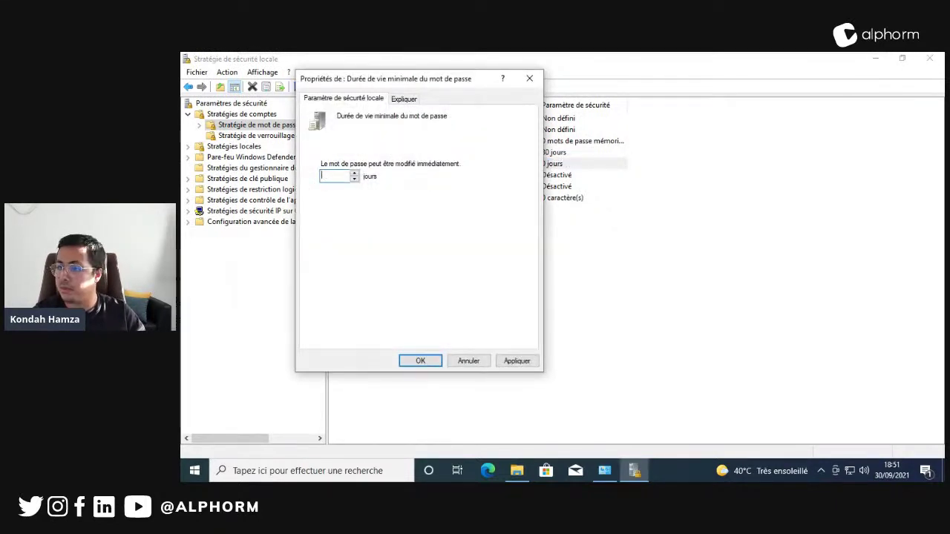
key("Return")
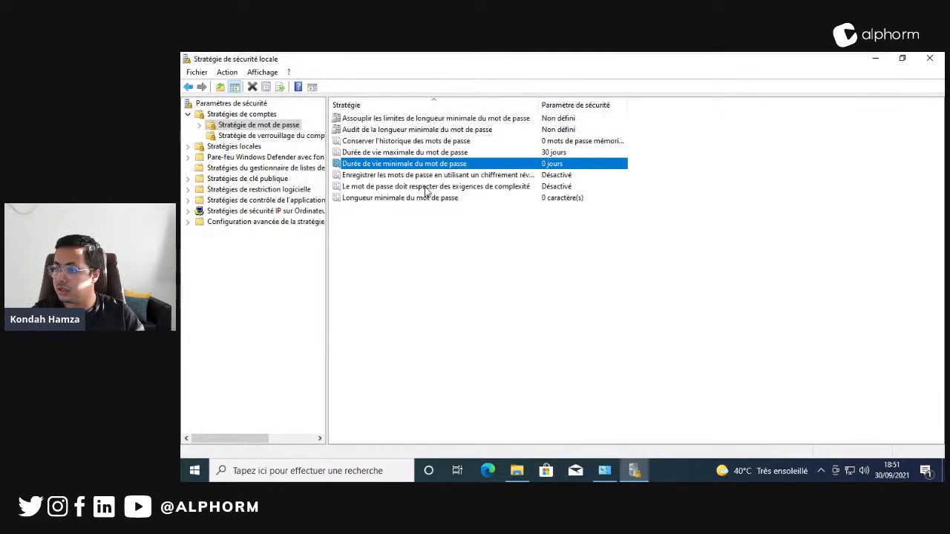
Enable the "Le mot de passe doit respecter des exigences de complexité" policy and close the security policy and network connections windows
left_click_drag(539, 103, 628, 102)
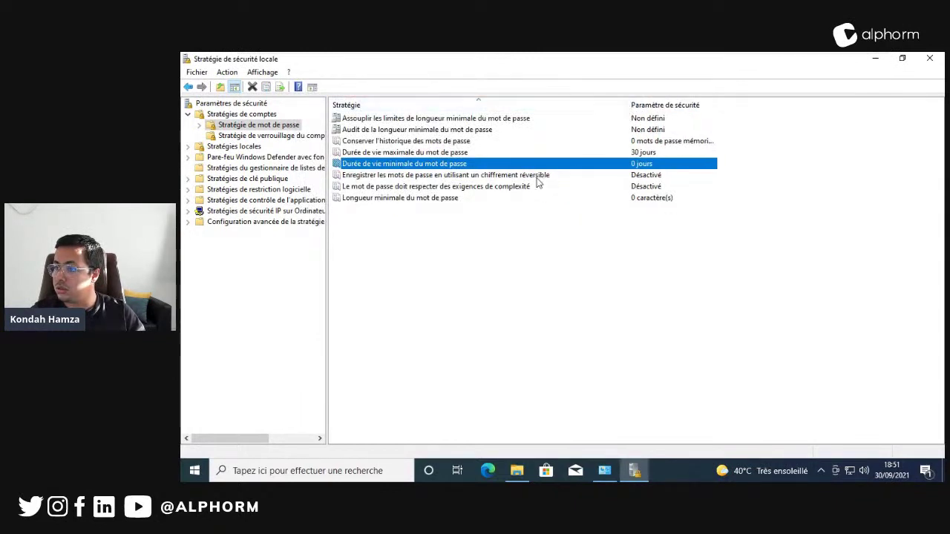
double_click(500, 186)
left_click(323, 157)
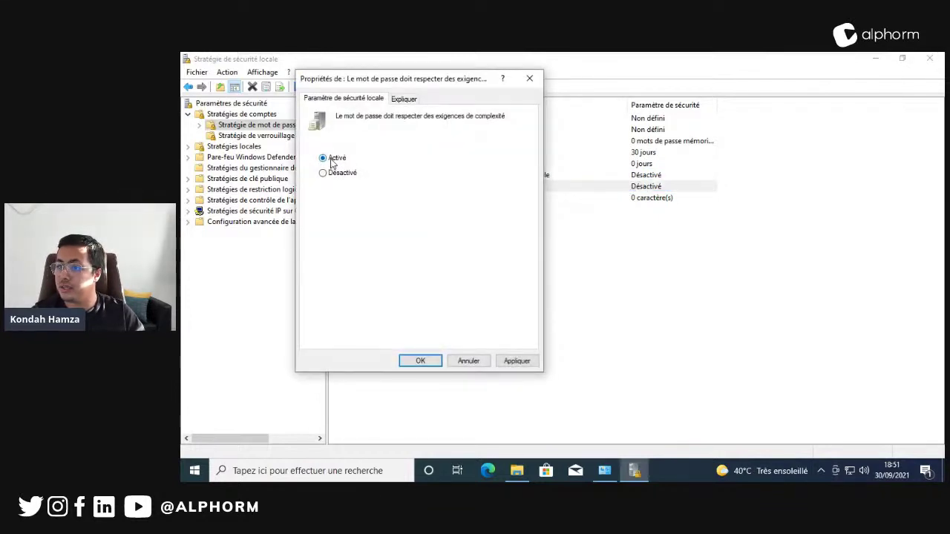
left_click(395, 98)
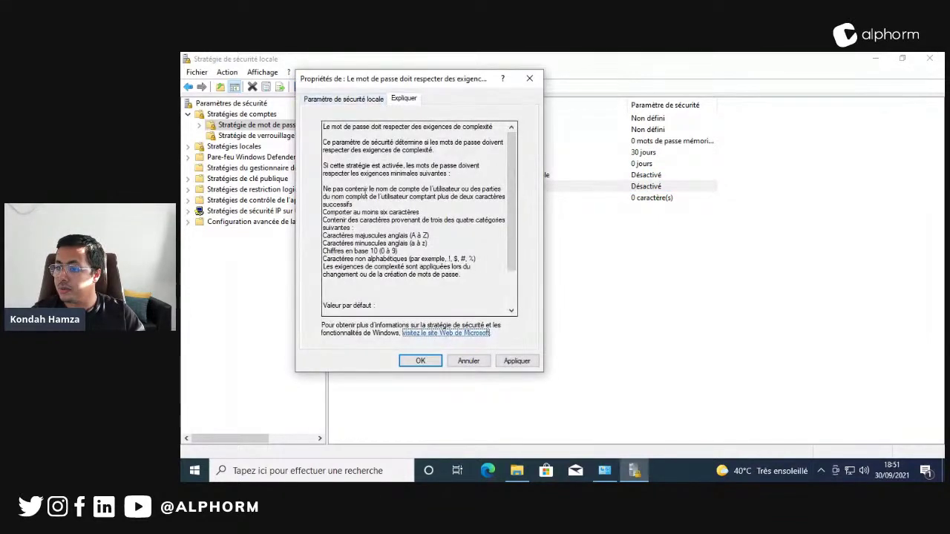
left_click_drag(409, 237, 349, 202)
left_click_drag(477, 276, 321, 234)
left_click(337, 100)
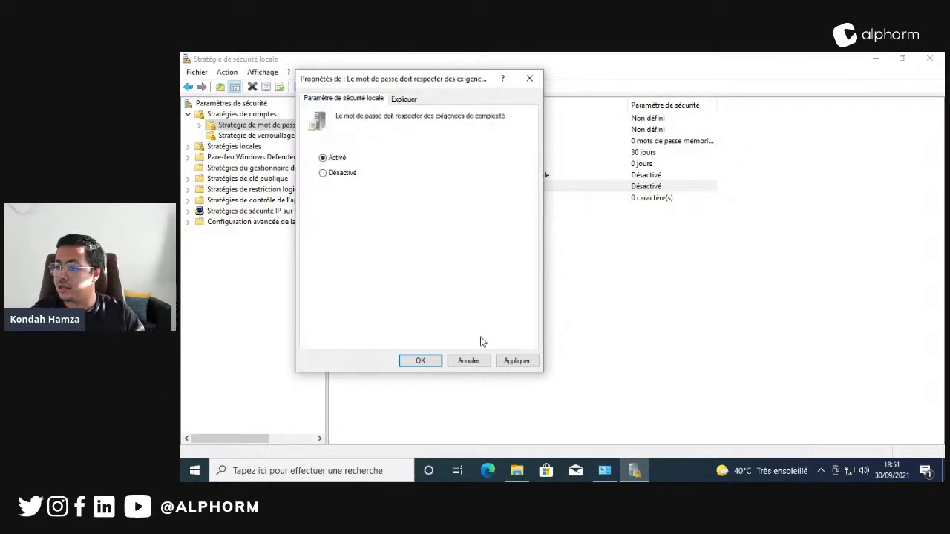
left_click(524, 361)
left_click(407, 360)
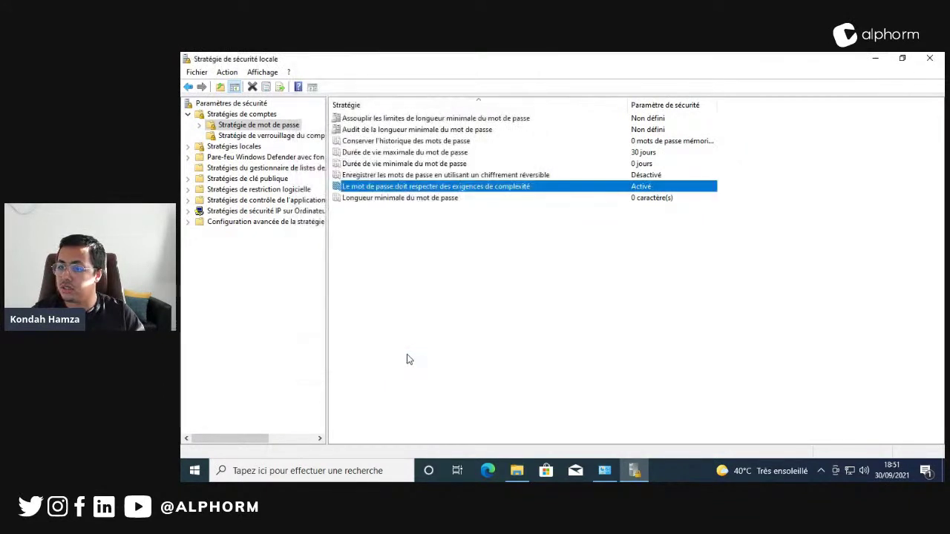
left_click(932, 61)
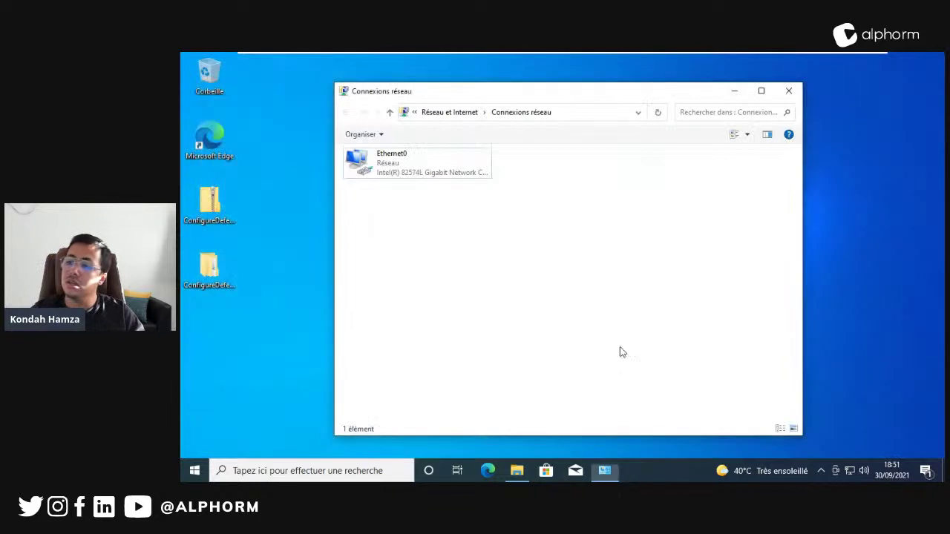
left_click(791, 92)
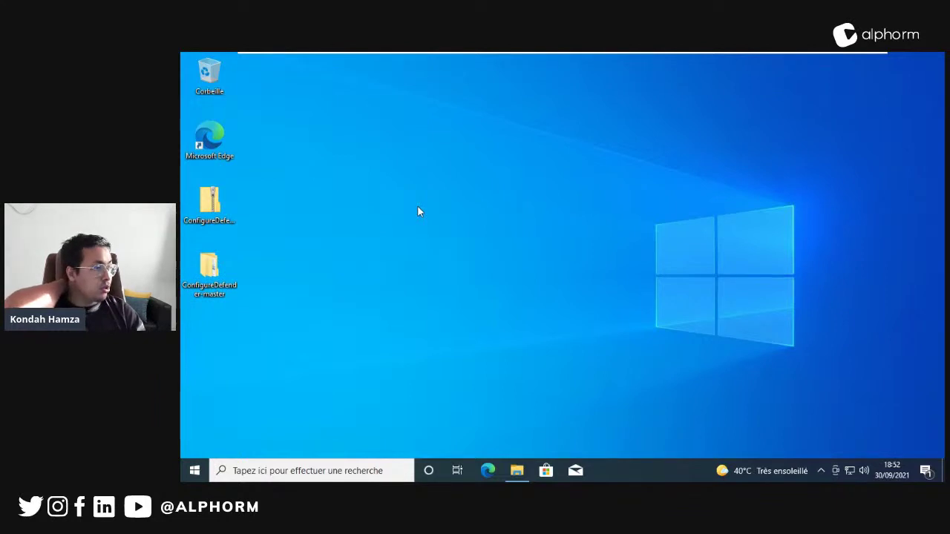
Open the local group policy editor (gpedit), maximize it and widen its policy tree
key("super")
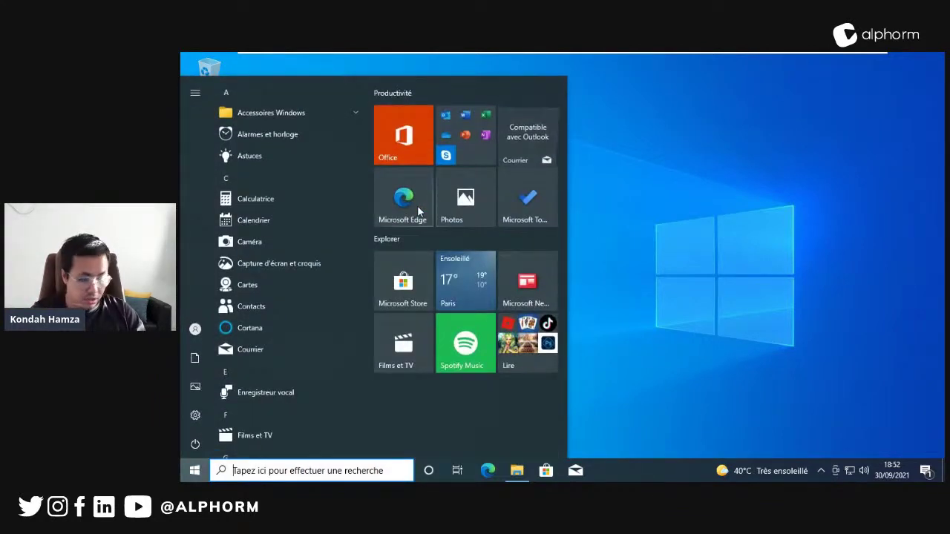
type("gpedits")
key("BackSpace")
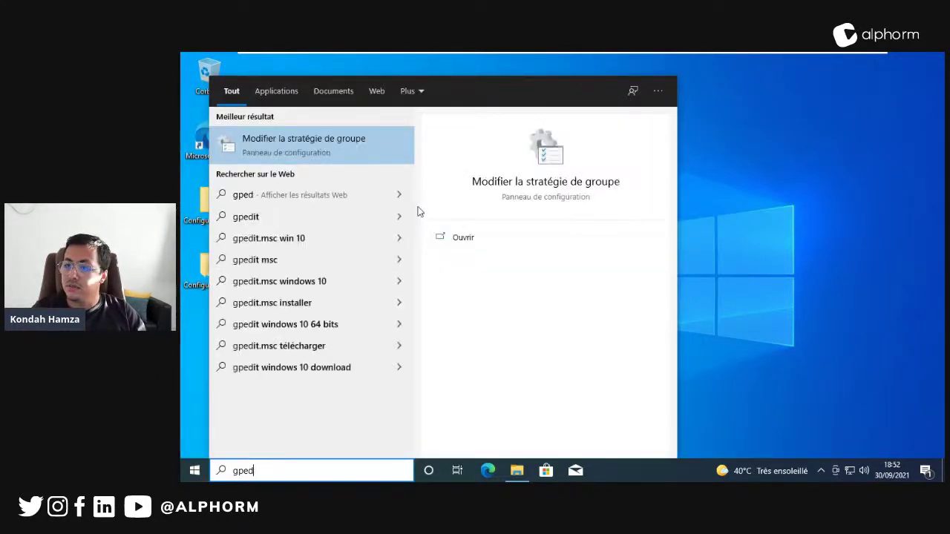
key("Return")
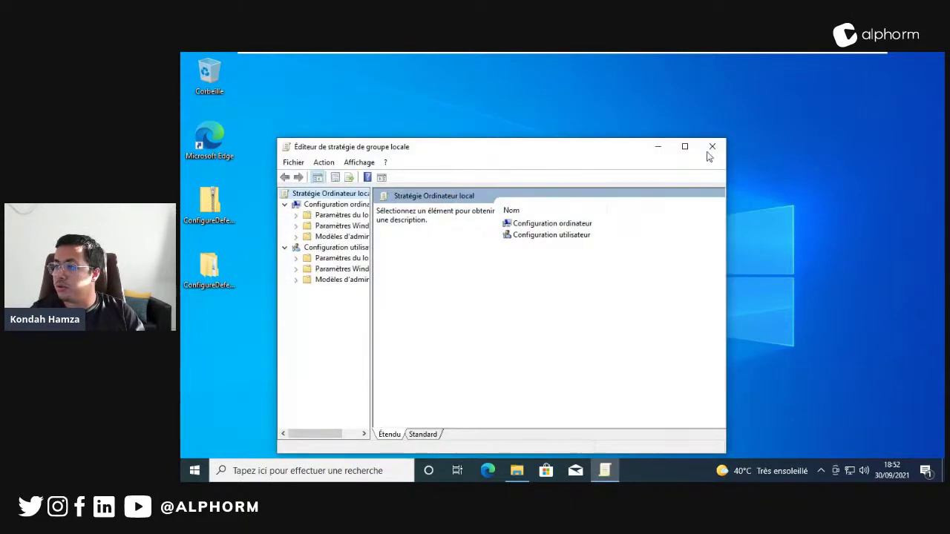
left_click(685, 148)
left_click_drag(274, 159, 399, 156)
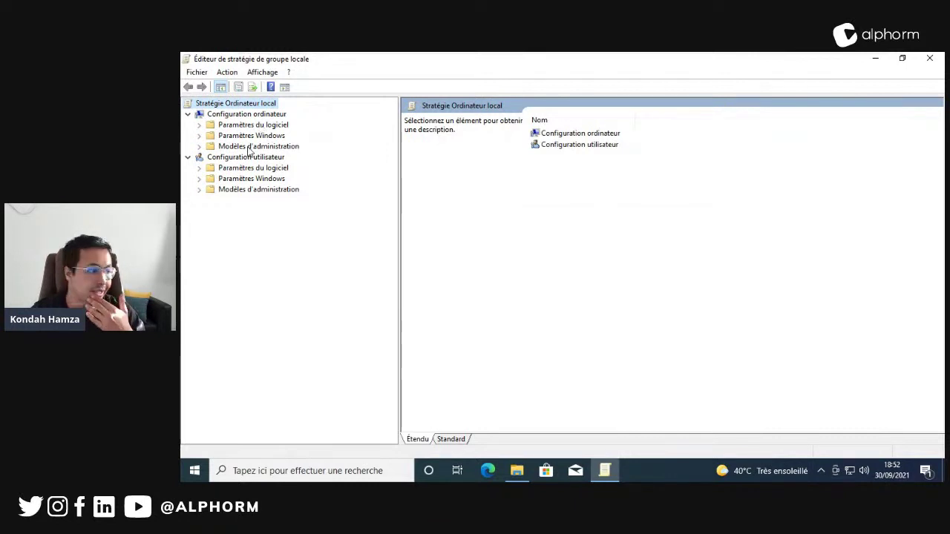
Display the computer policies under Modèles d'administration > Réseau > Client DNS, with the Paramètre column widened
double_click(248, 147)
double_click(241, 200)
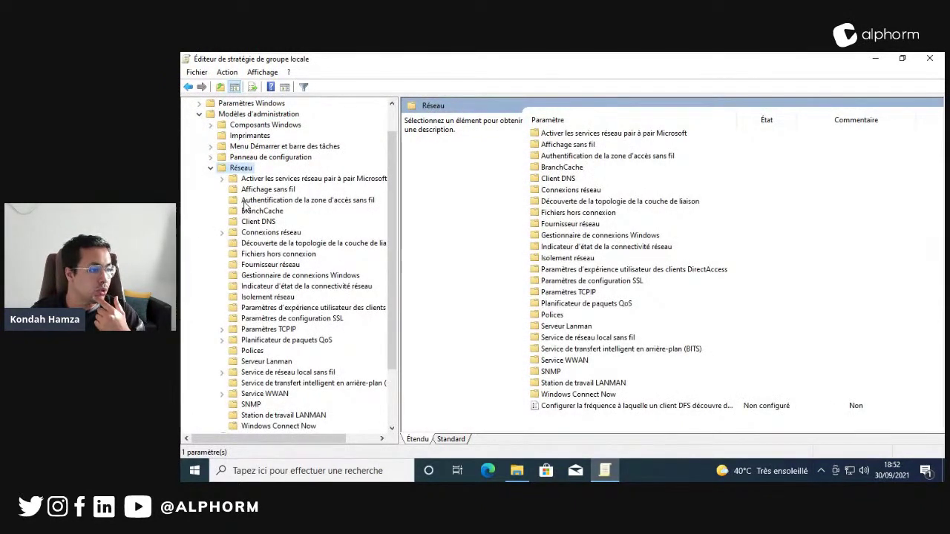
scroll(245, 205, "down", 1)
left_click(256, 189)
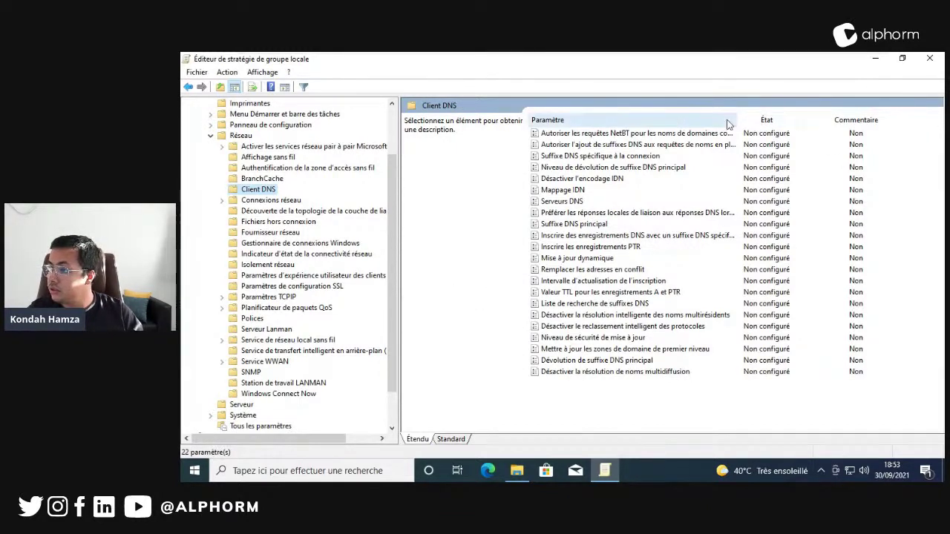
left_click_drag(736, 119, 913, 119)
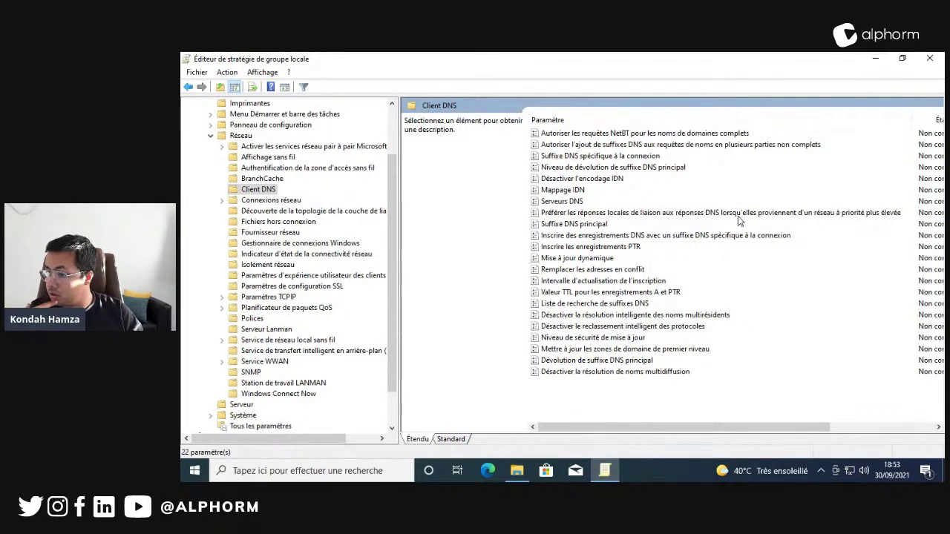
Set the "Désactiver la résolution de noms multidiffusion" policy to Désactivé, apply it and close the group policy editor
double_click(562, 375)
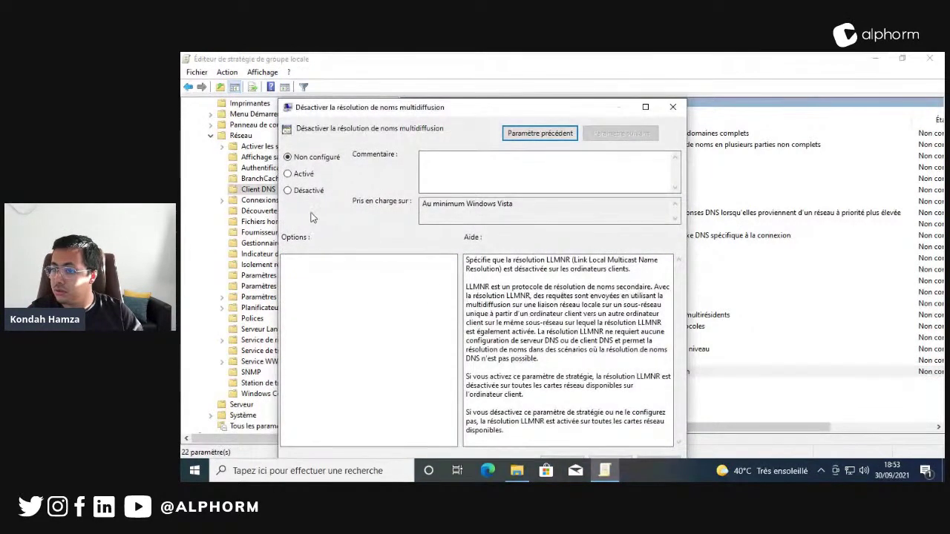
left_click(306, 191)
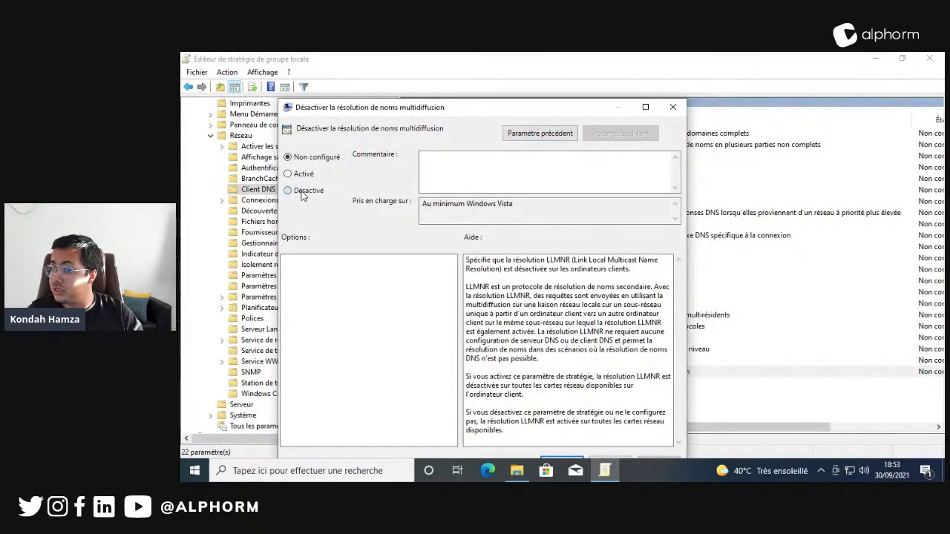
left_click_drag(405, 104, 394, 58)
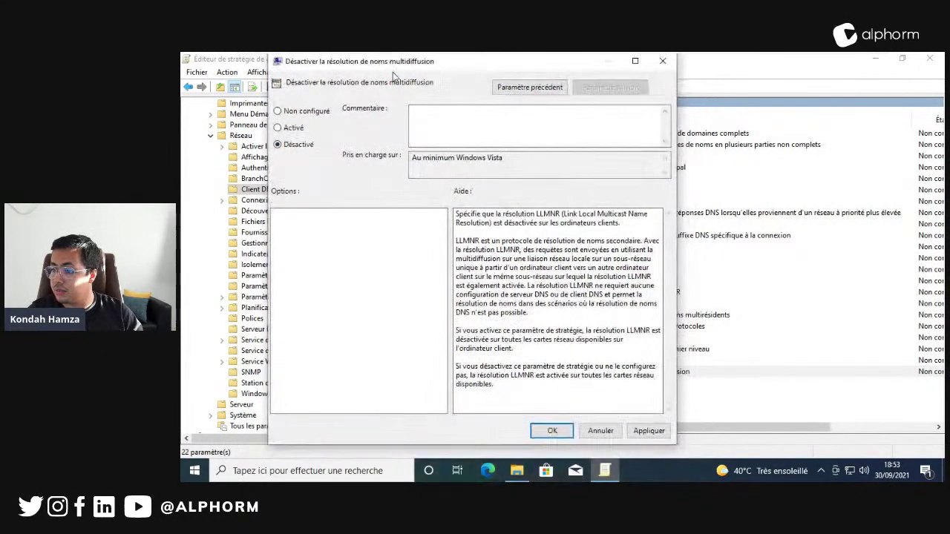
left_click(648, 430)
left_click(550, 431)
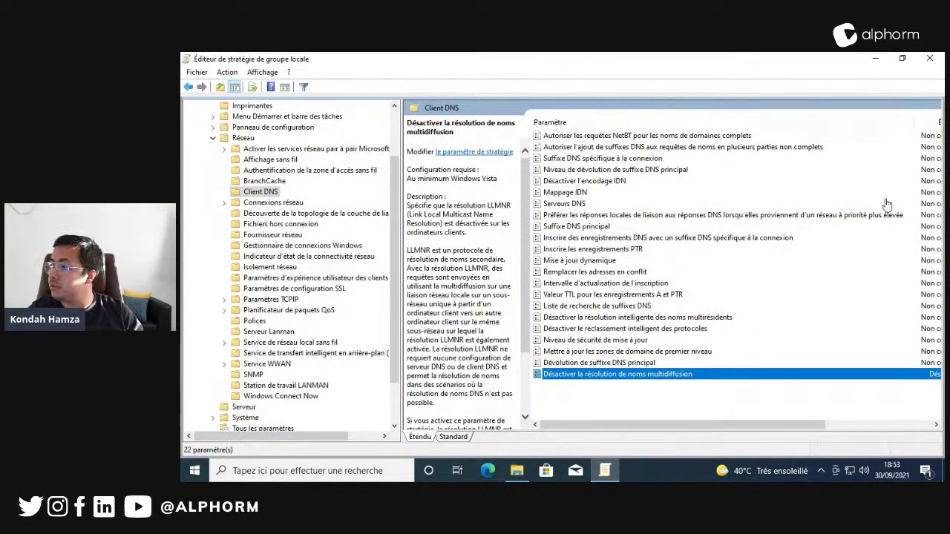
left_click(930, 59)
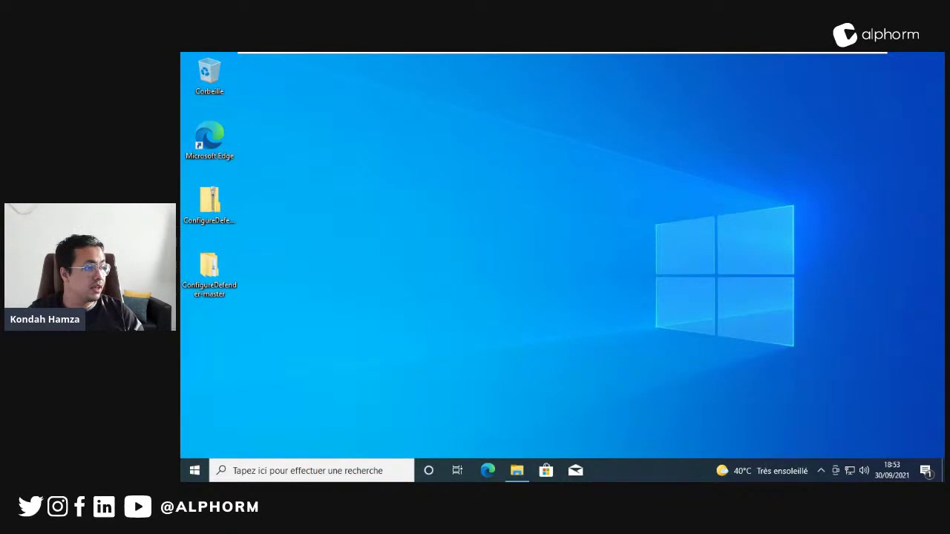
Start Windows PowerShell as administrator and allow it to make changes to the device
key("super")
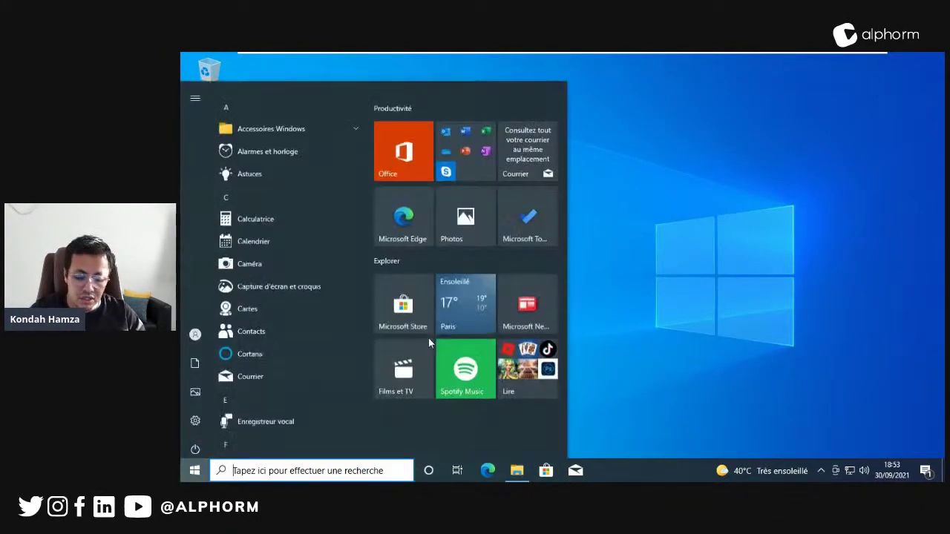
type("power")
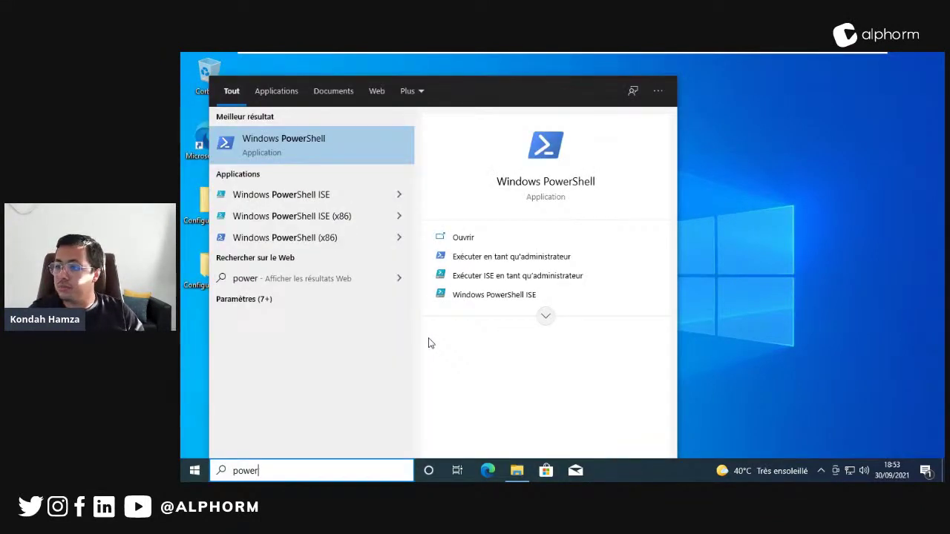
left_click(547, 257)
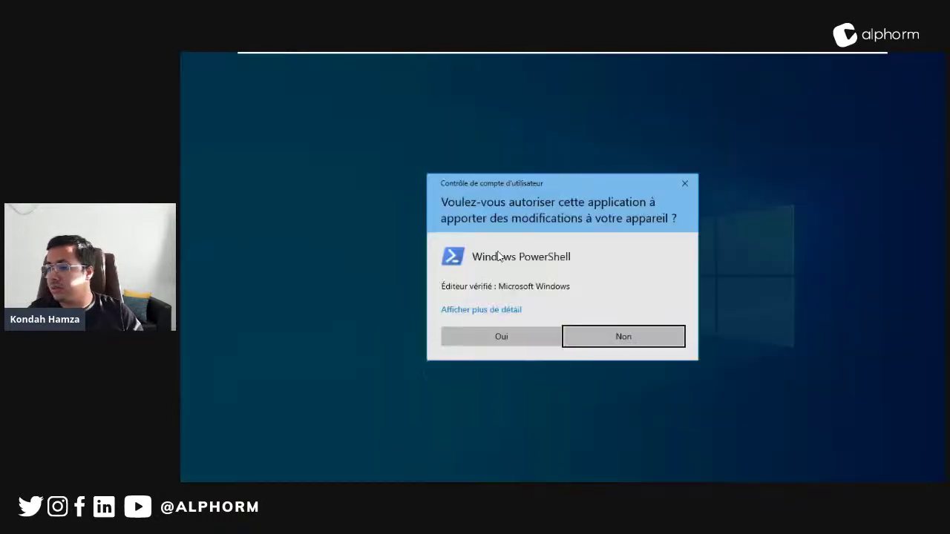
left_click(491, 344)
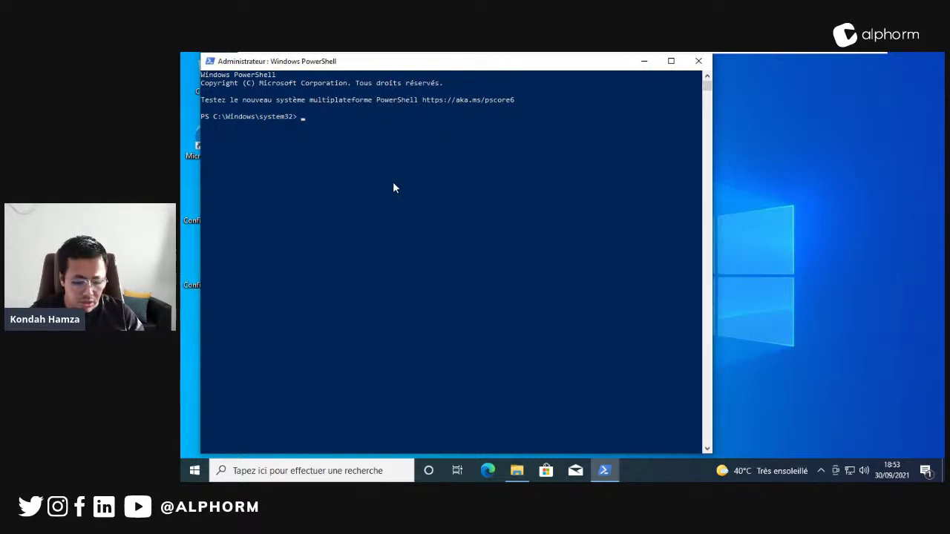
Query the SMB1 optional feature by running Get-WindowsOptionalFeature -Online -FeatureName smb1
type("get")
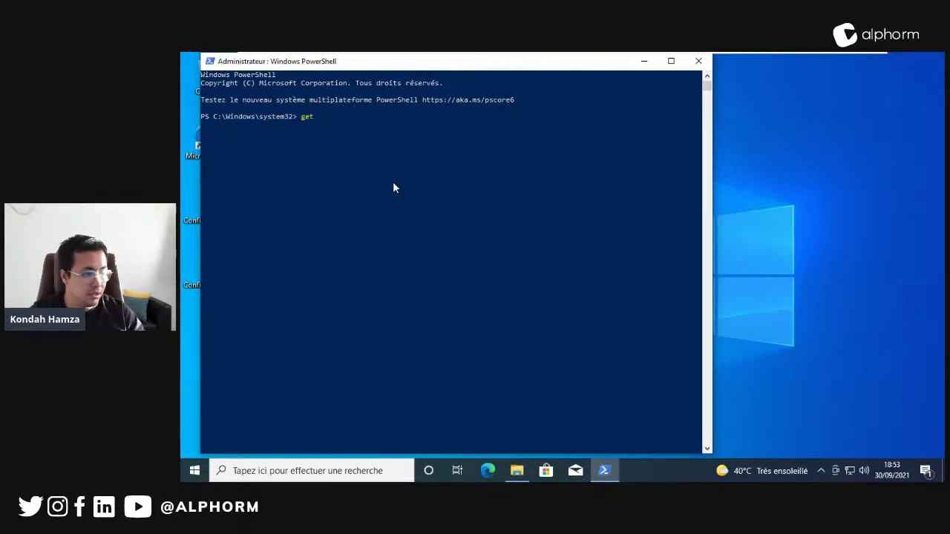
type("-win")
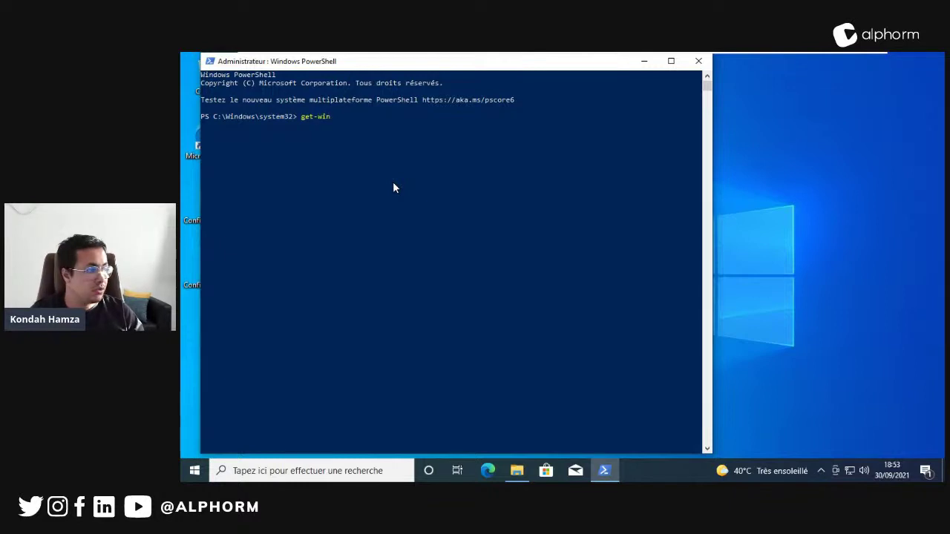
key("Tab")
key("BackSpace")
key("BackSpace")
key("BackSpace")
key("BackSpace")
key("BackSpace")
key("BackSpace")
key("BackSpace")
key("BackSpace")
key("BackSpace")
key("BackSpace")
key("BackSpace")
key("BackSpace")
key("BackSpace")
key("BackSpace")
key("BackSpace")
key("BackSpace")
key("BackSpace")
key("BackSpace")
key("BackSpace")
key("BackSpace")
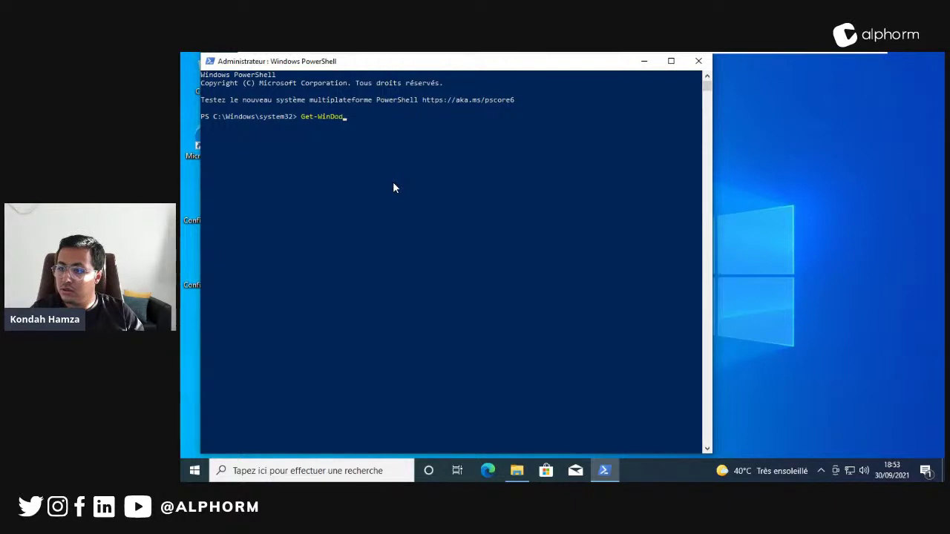
key("BackSpace")
key("BackSpace")
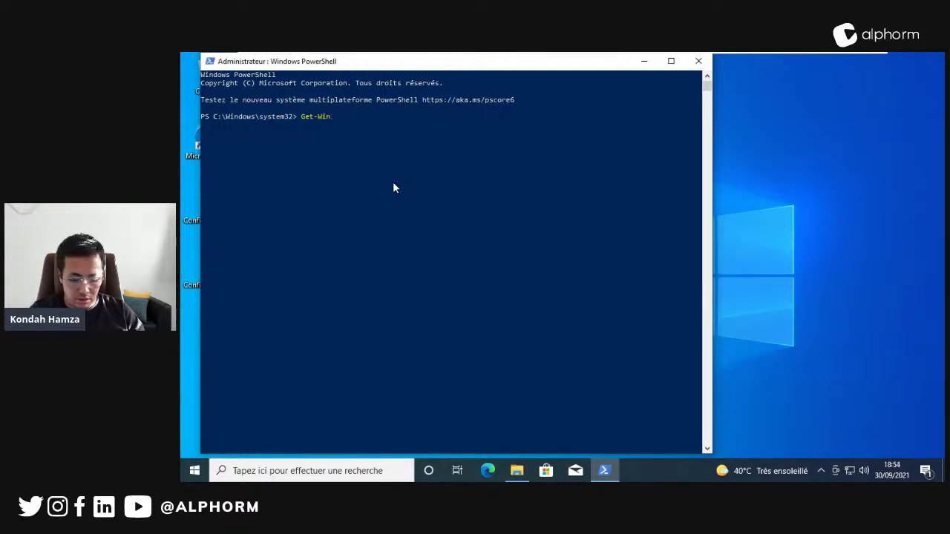
type("dows")
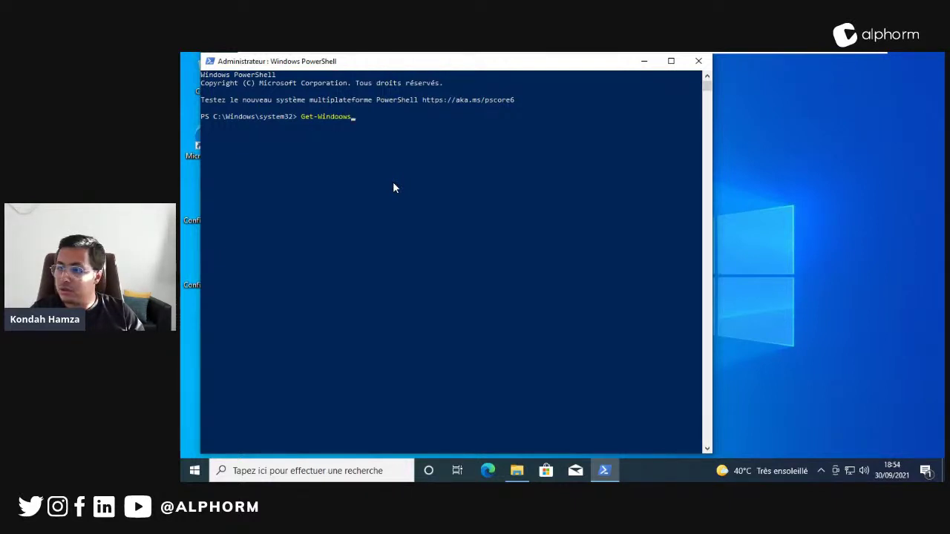
type("O")
key("BackSpace")
key("BackSpace")
key("BackSpace")
key("BackSpace")
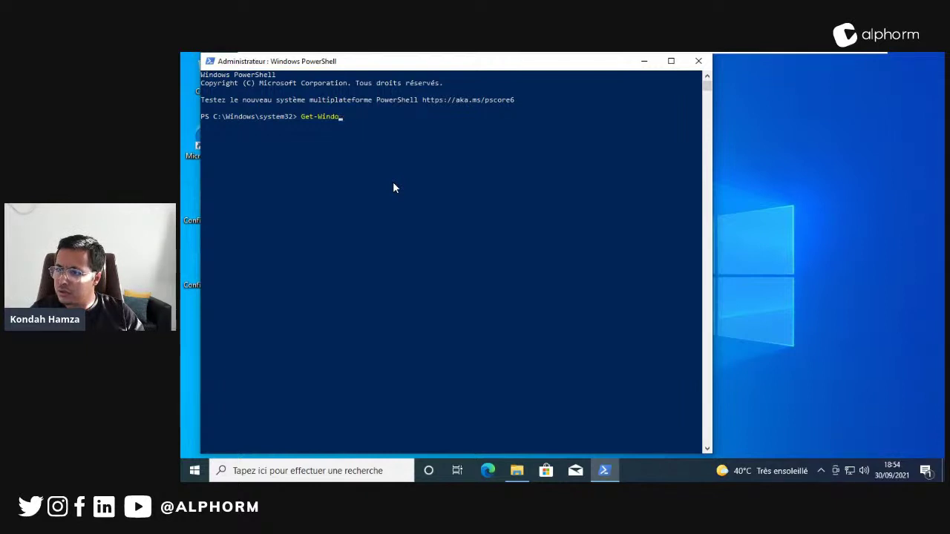
type("owsO")
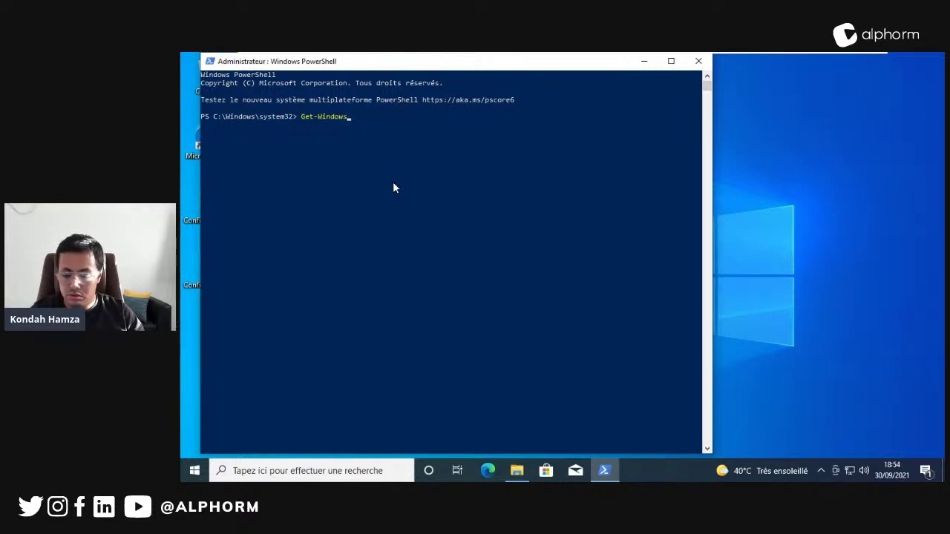
key("Tab")
type("-On")
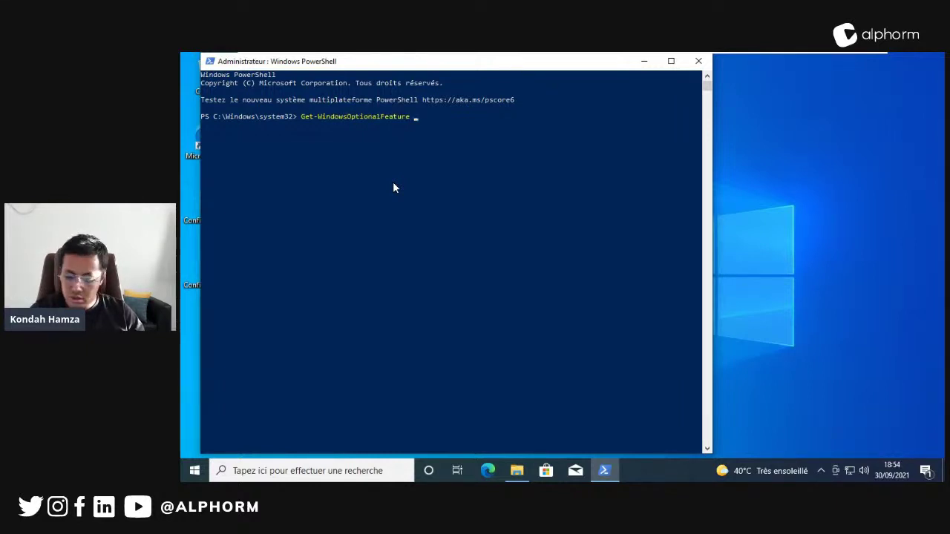
type("line")
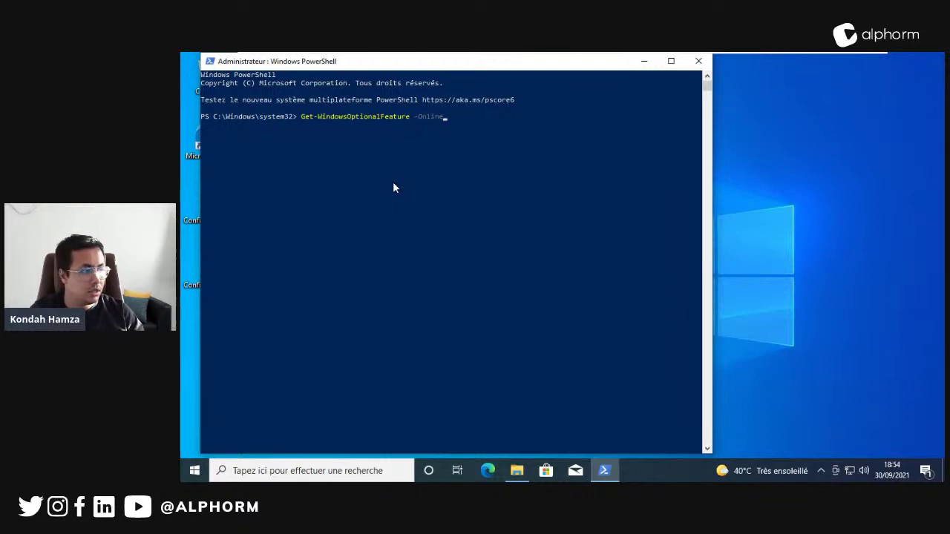
type(" -F")
key("Tab")
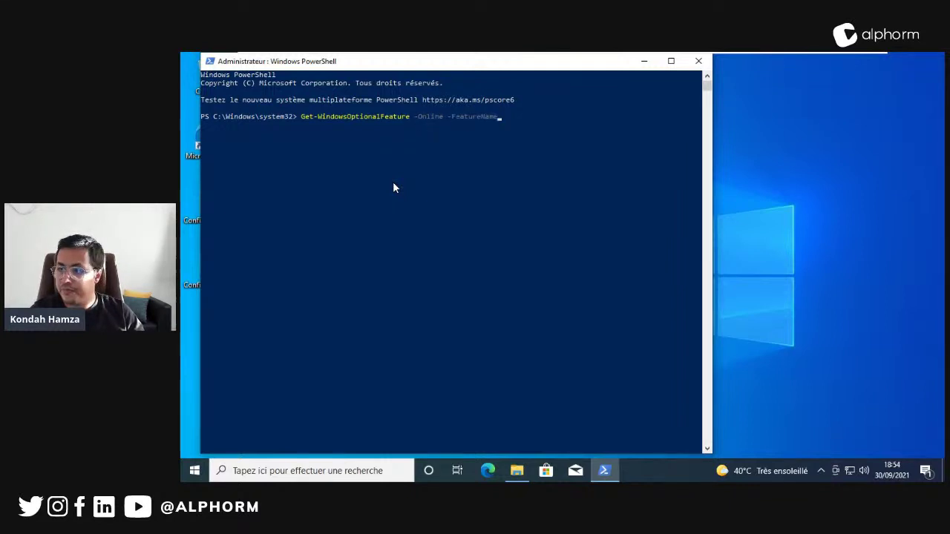
type("smb")
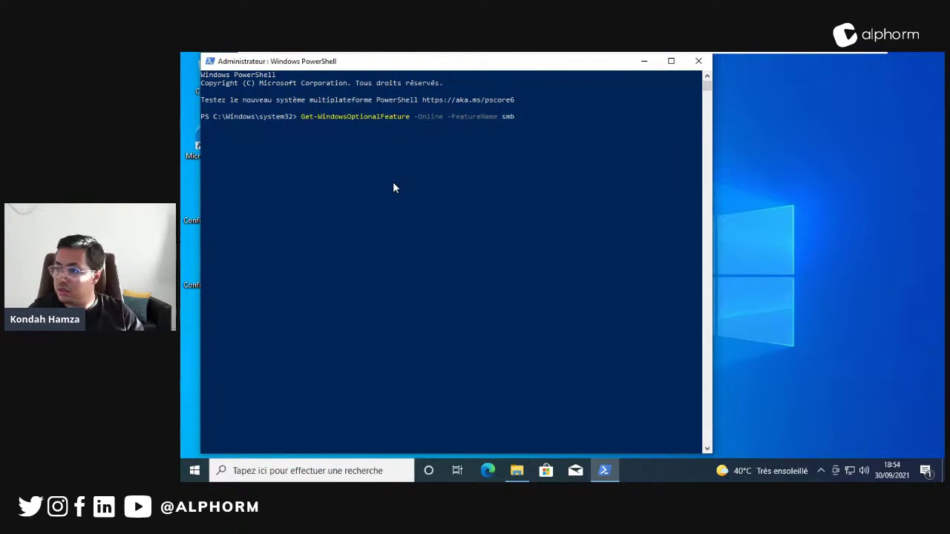
type("1")
key("Return")
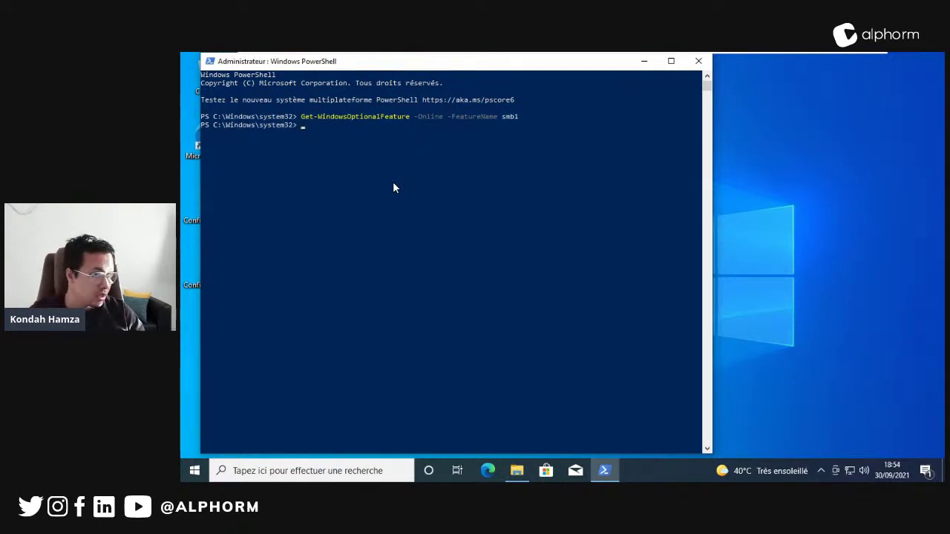
Query the SMB1 optional feature by running Get-WindowsOptionalFeature -Online -FeatureName smb1protocol and check its State line
key("Up")
type("protocol")
key("Return")
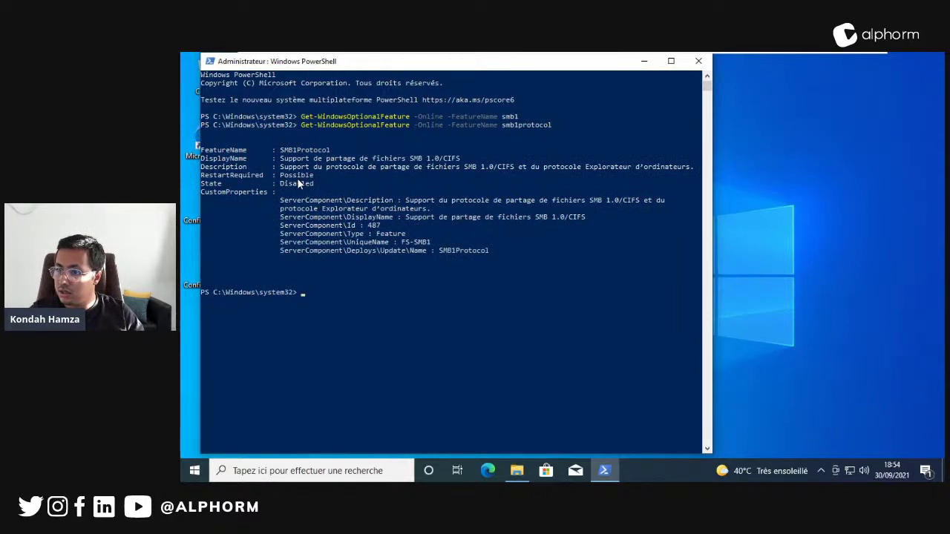
left_click_drag(213, 183, 310, 188)
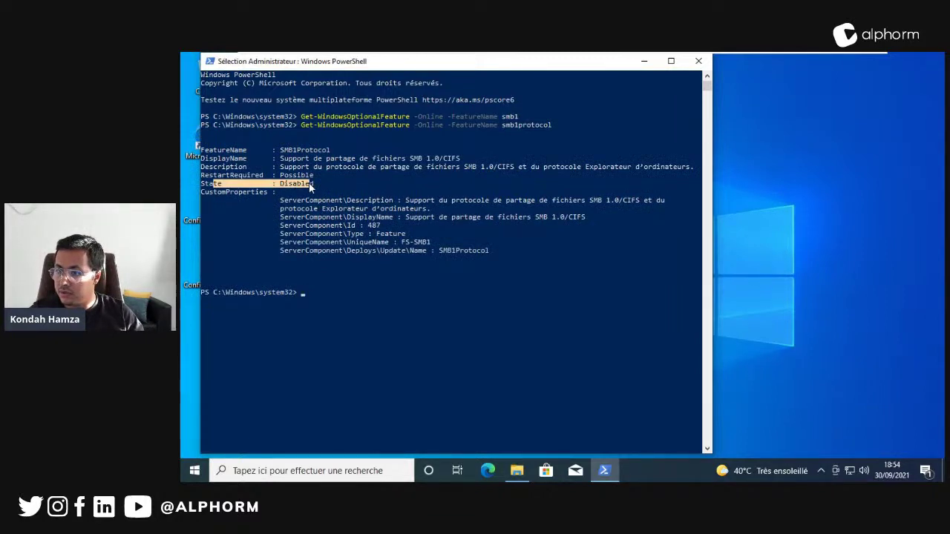
left_click(310, 187)
Check "Support de partage de fichiers SMB 1.0/CIFS" in the Windows features list, then close that list and PowerShell
left_click_drag(327, 61, 499, 63)
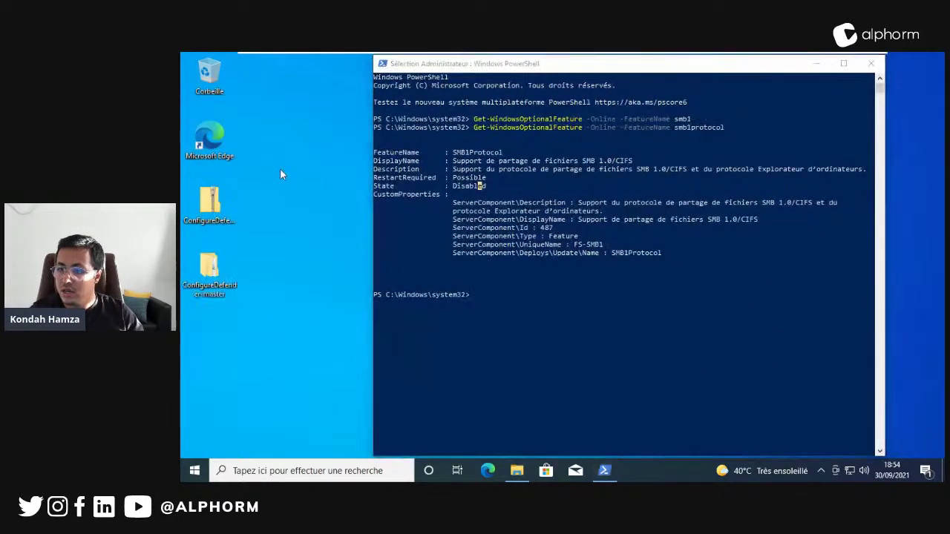
key("super")
type("act")
key("Return")
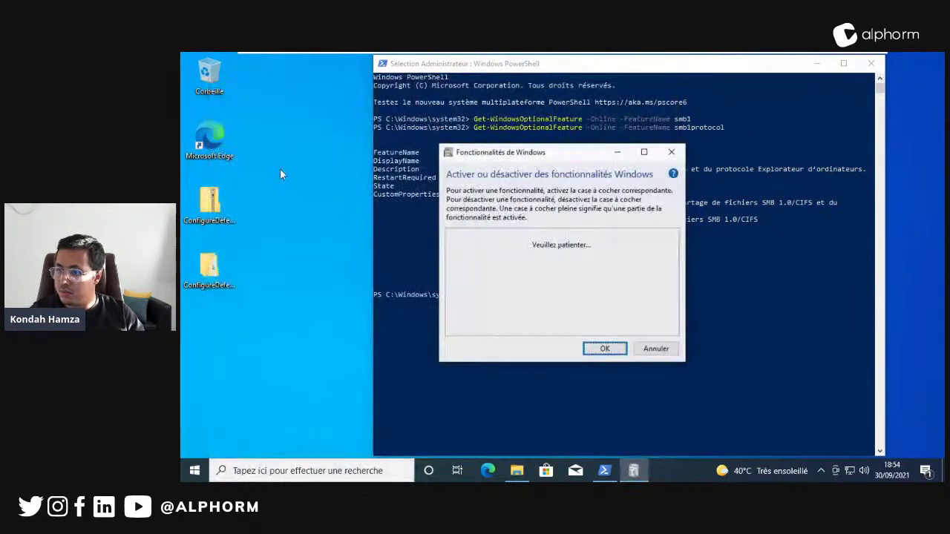
scroll(564, 297, "down", 5)
left_click(583, 299)
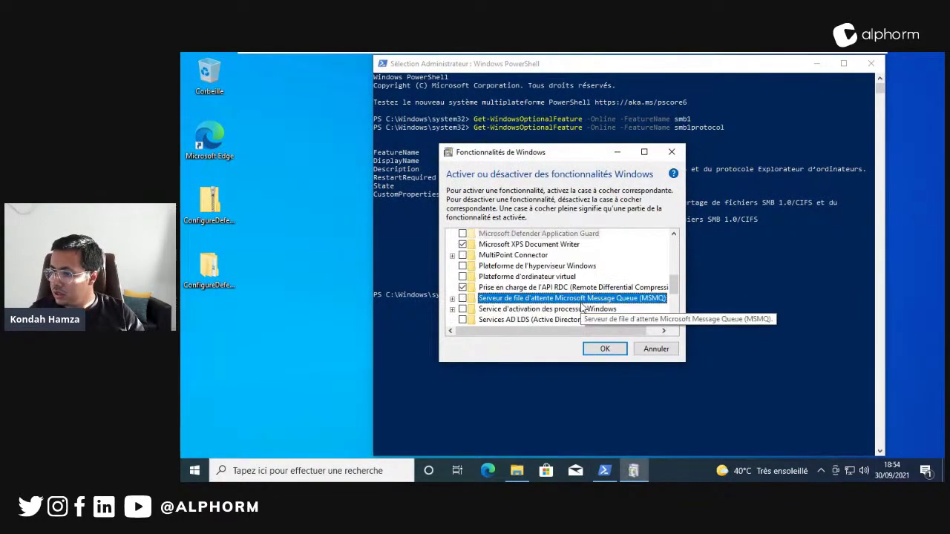
scroll(579, 305, "down", 1)
scroll(564, 312, "down", 2)
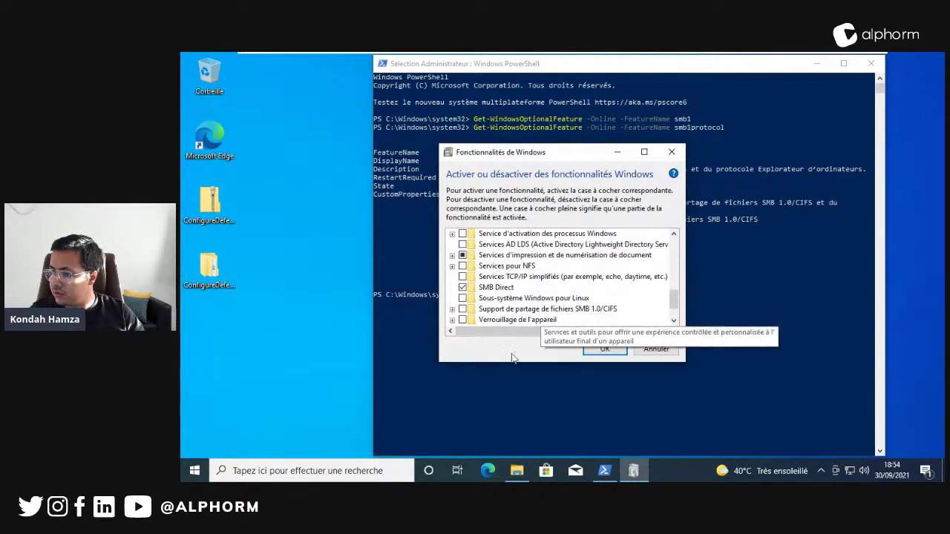
left_click(600, 311)
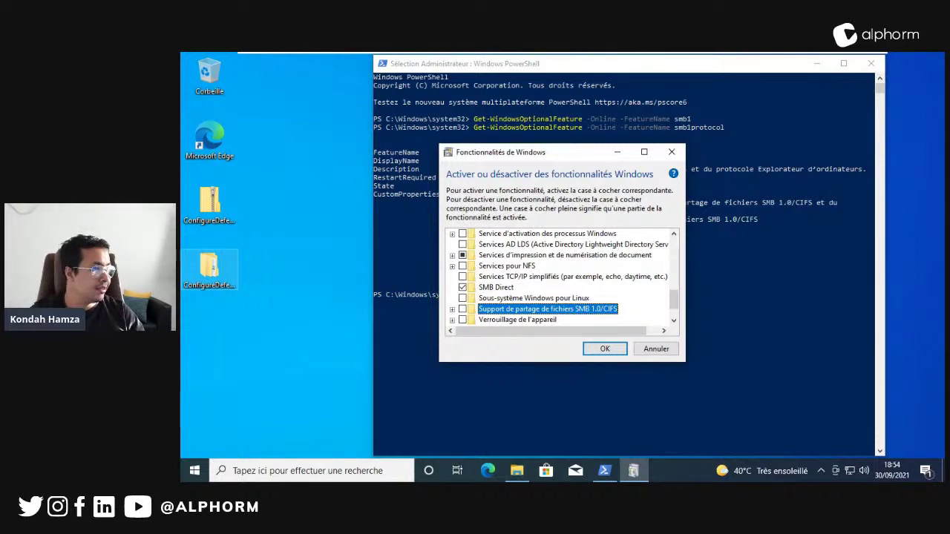
left_click(672, 152)
left_click(879, 66)
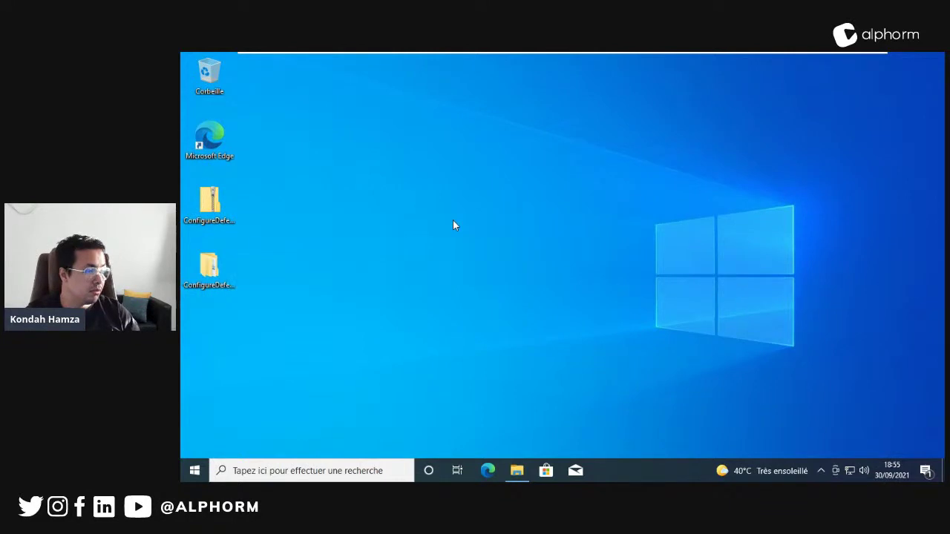
Open the system properties with sysdm.cpl and display the advanced system settings
key("super")
type("sysdm")
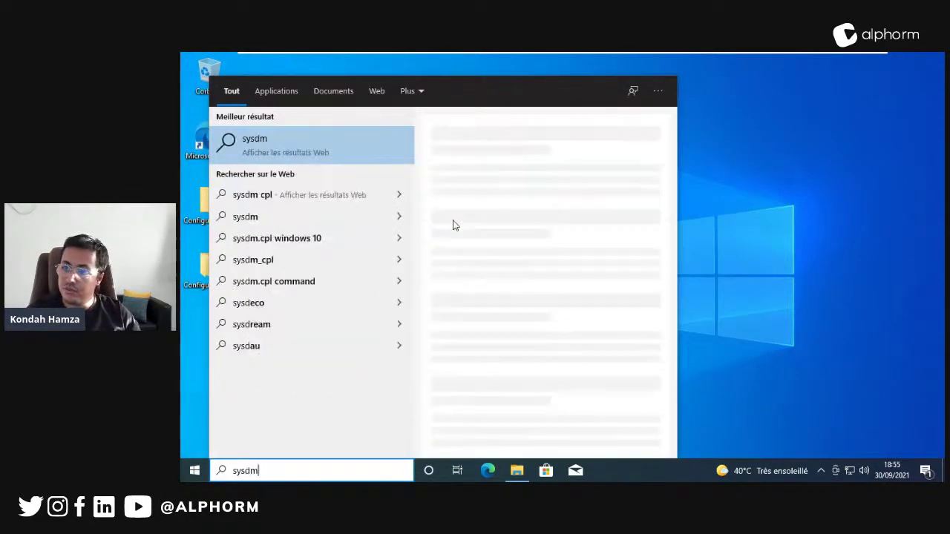
type(".cp")
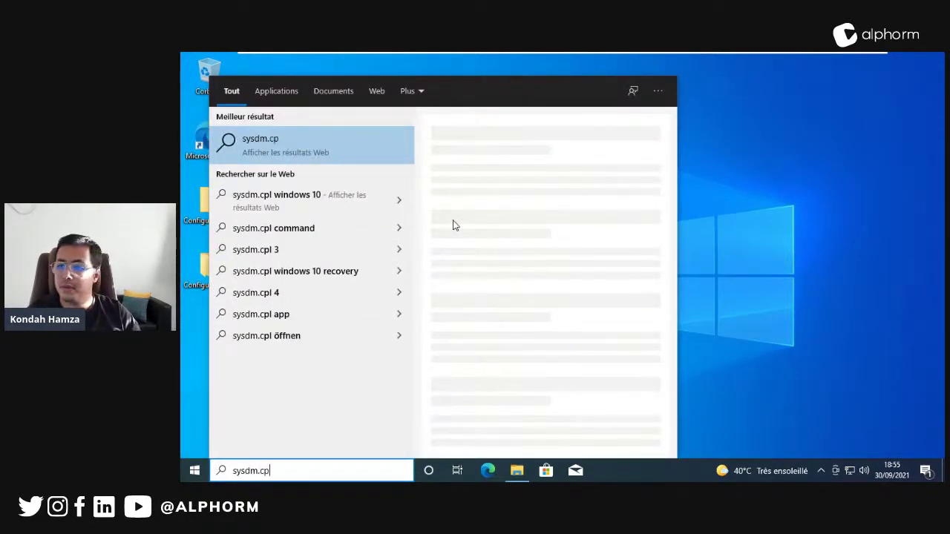
type("l")
key("Return")
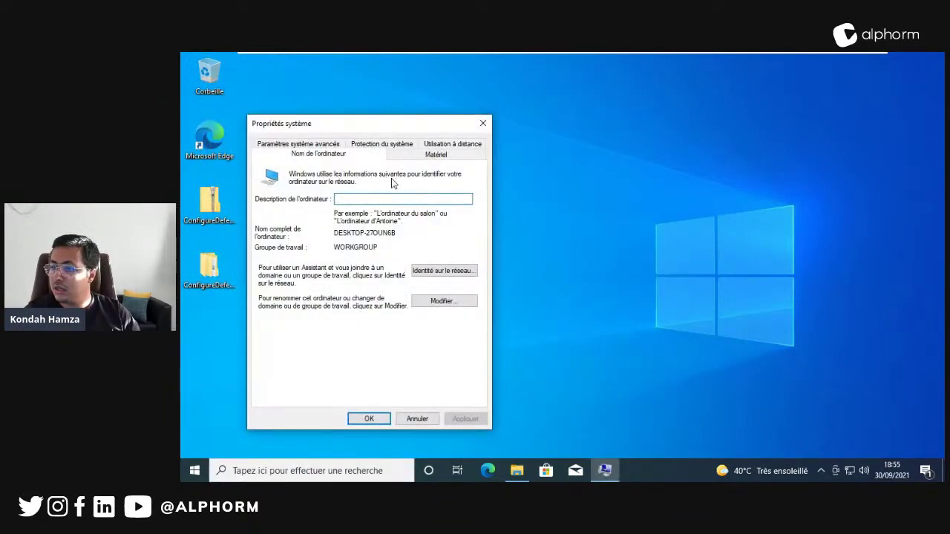
left_click(298, 144)
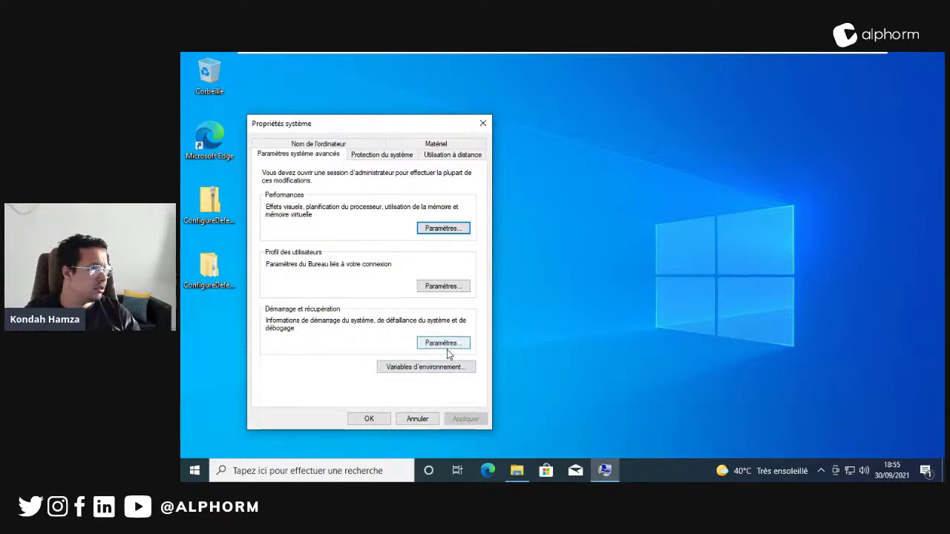
In the performance options, enable data execution prevention for all programs and services except selected ones, and apply it
left_click(457, 231)
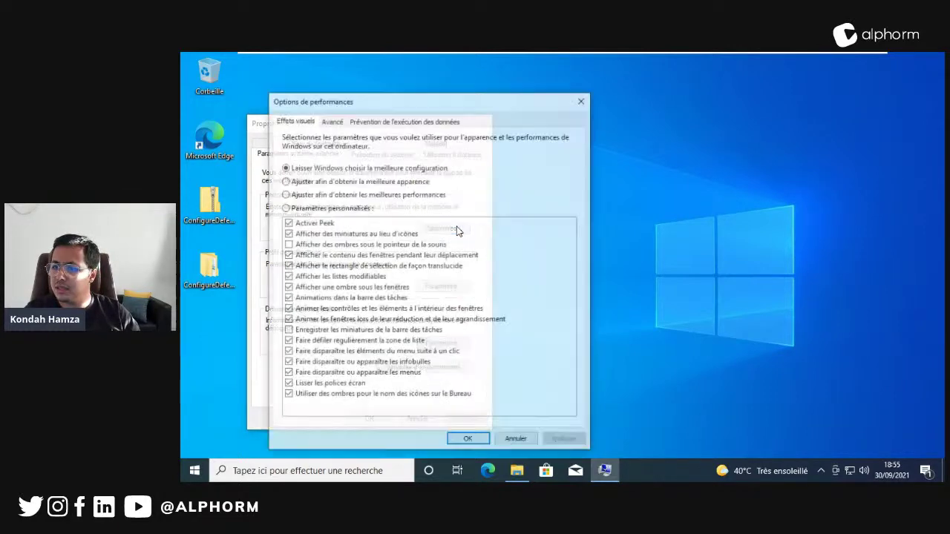
left_click(444, 123)
left_click(307, 204)
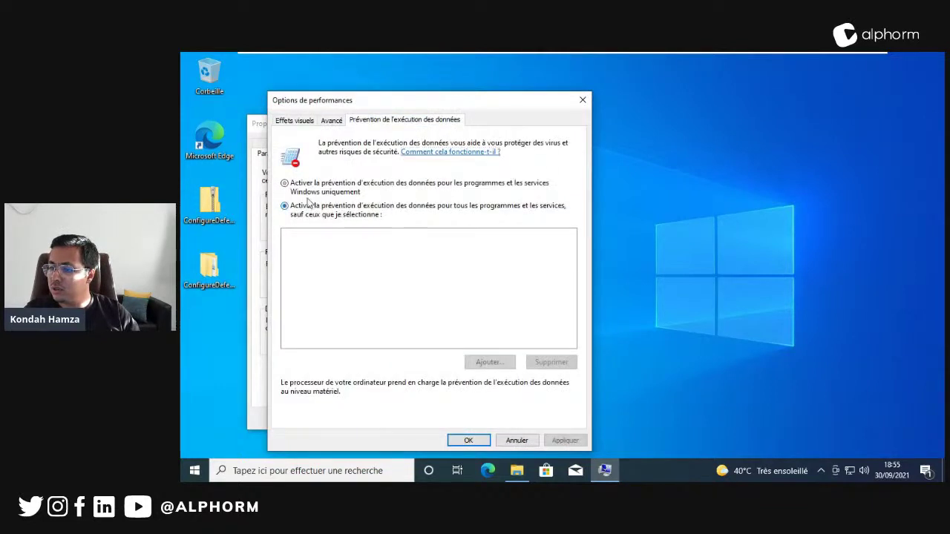
left_click(469, 440)
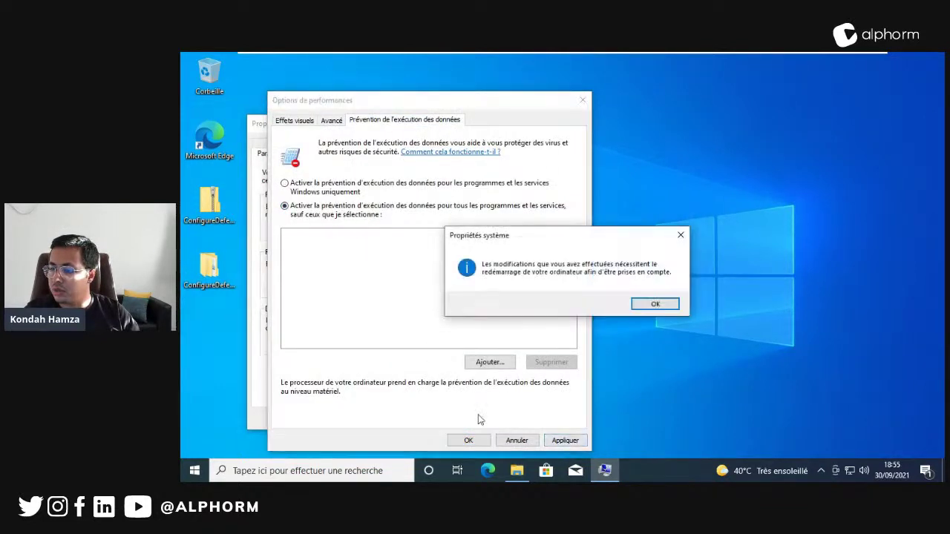
left_click(654, 305)
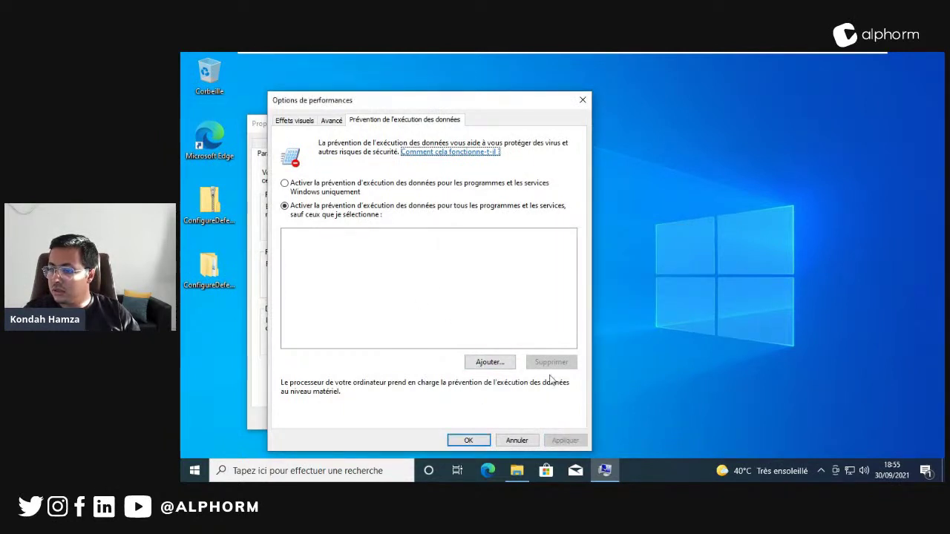
Switch data execution prevention to Windows programs and services only, apply it and close the performance options
left_click(313, 192)
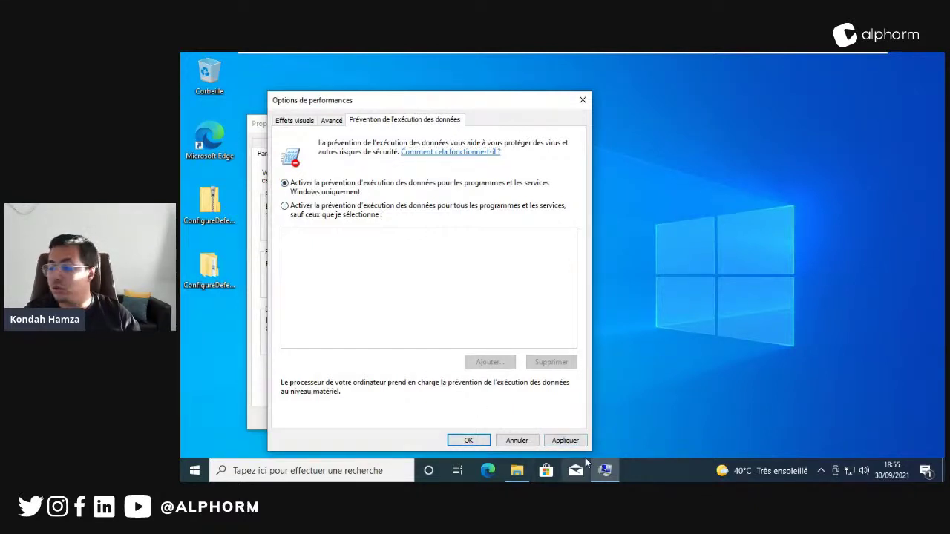
left_click(567, 442)
left_click(656, 304)
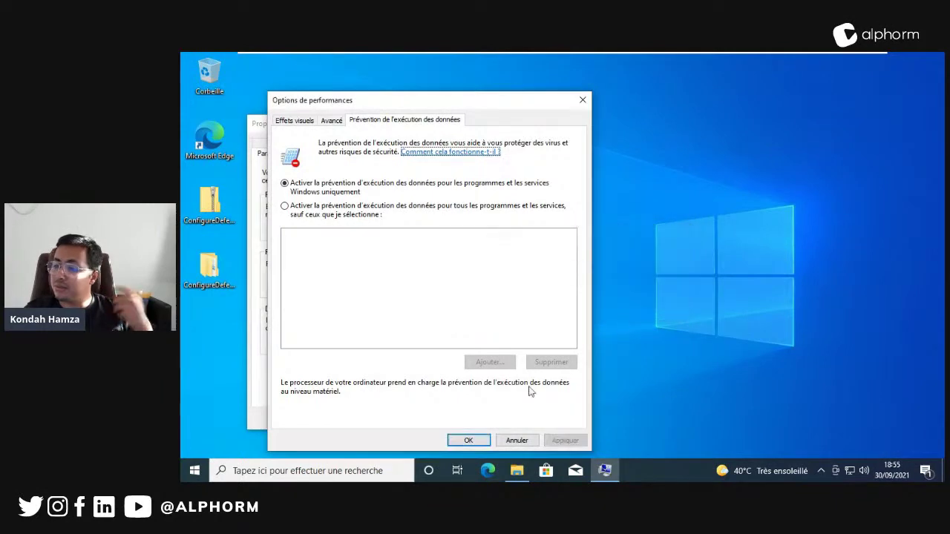
left_click(465, 439)
Reopen the performance options, extend data execution prevention to all programs and services, apply it and close the system properties
left_click(454, 230)
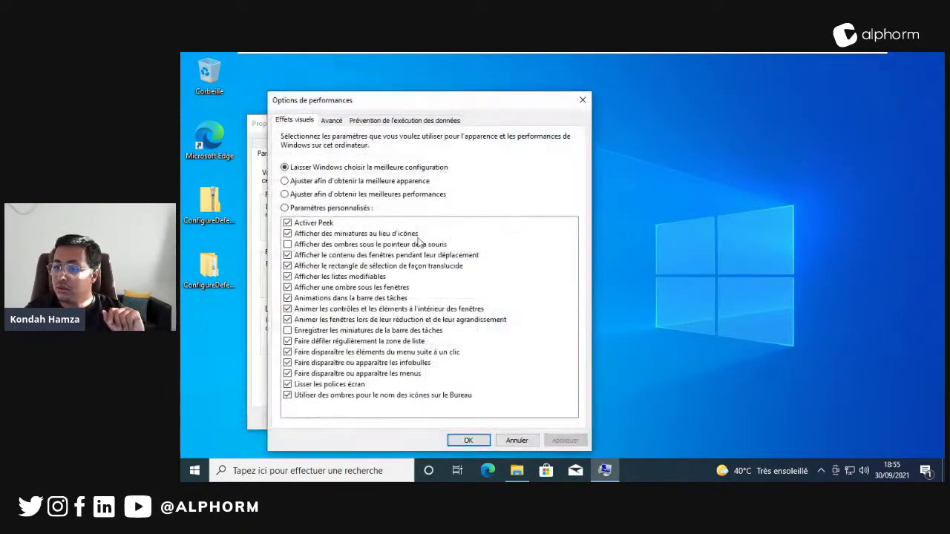
left_click(405, 119)
left_click(332, 206)
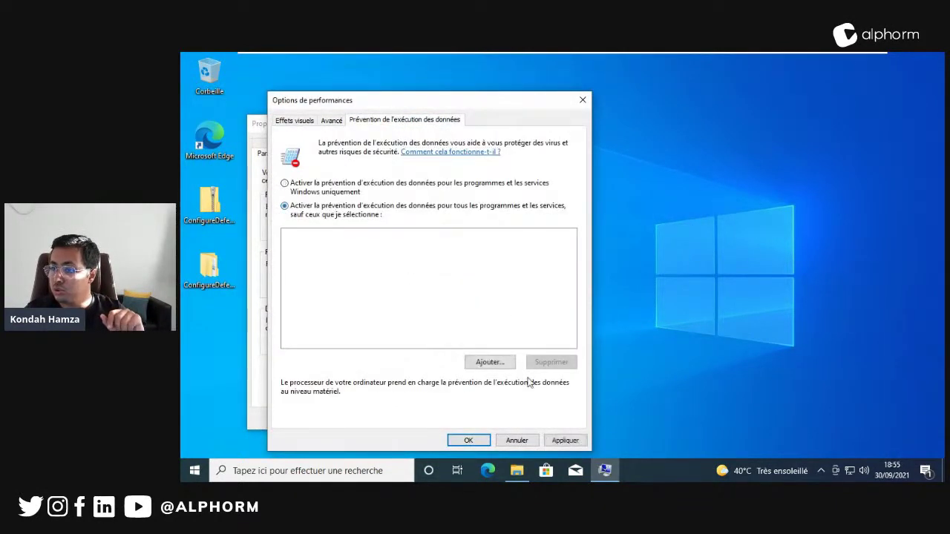
left_click(565, 440)
left_click(655, 304)
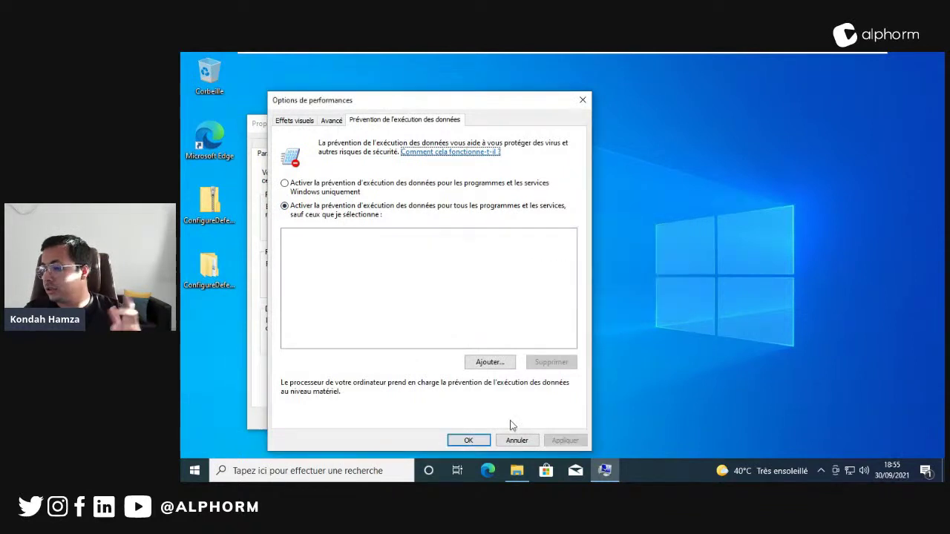
left_click(466, 440)
left_click(366, 419)
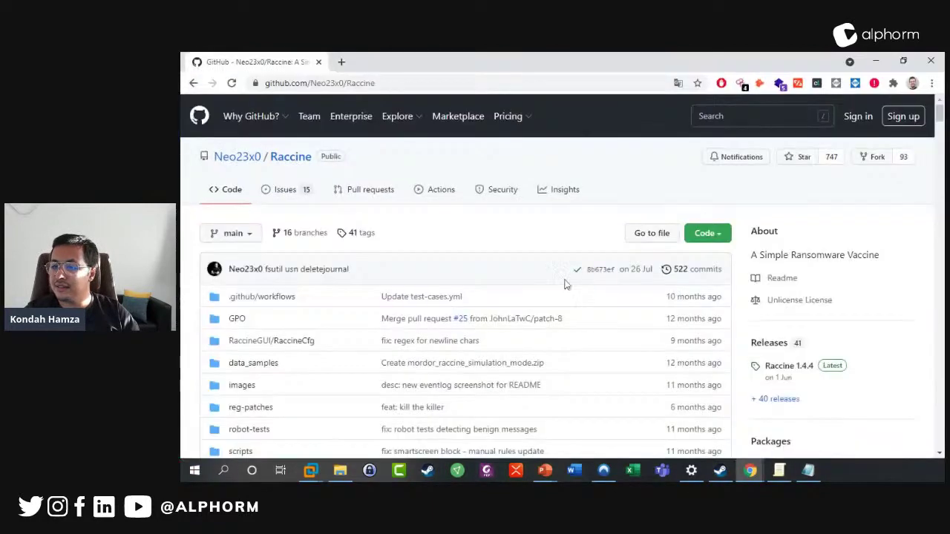
In Chrome, examine the Neo23x0/Raccine GitHub repository's file list and the README's introduction and Why section on vssadmin
scroll(566, 282, "down", 10)
scroll(564, 285, "up", 3)
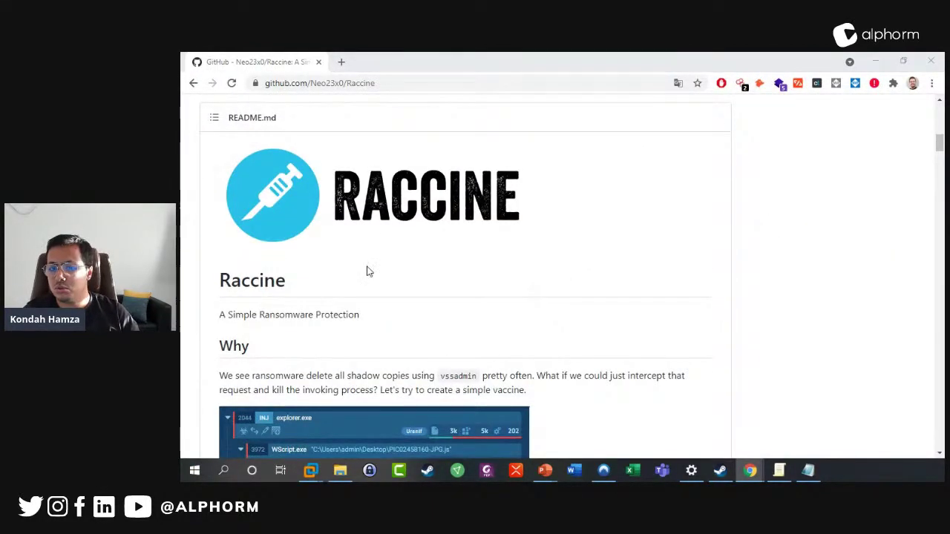
scroll(472, 273, "down", 2)
scroll(469, 276, "down", 2)
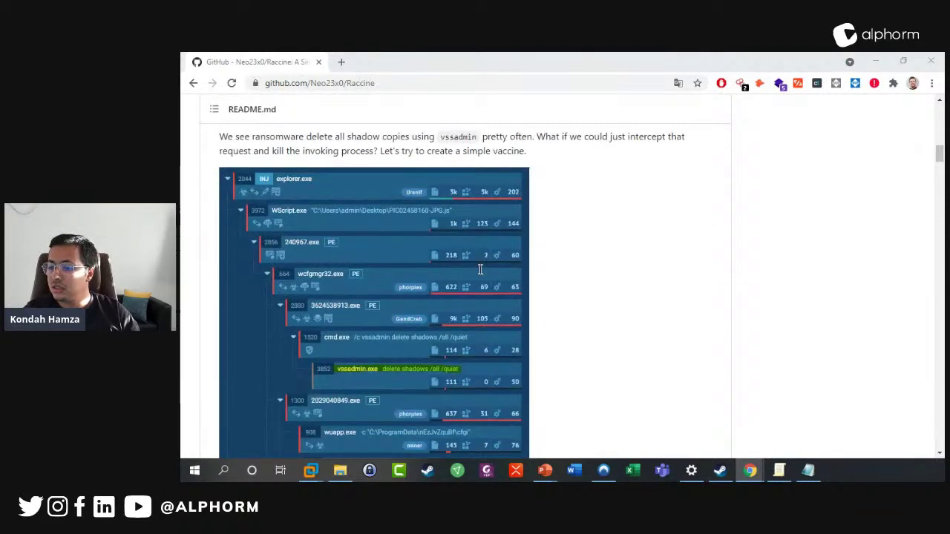
scroll(569, 269, "up", 10)
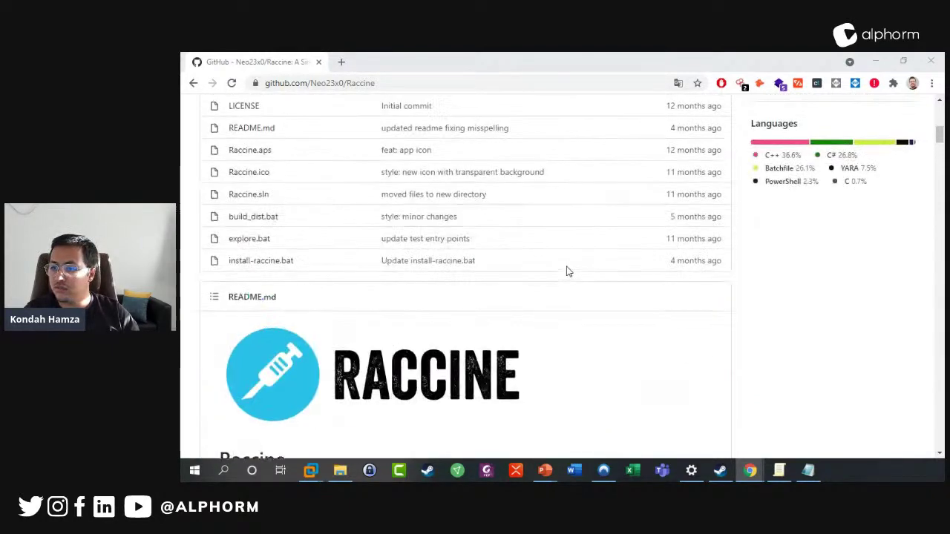
scroll(468, 256, "up", 5)
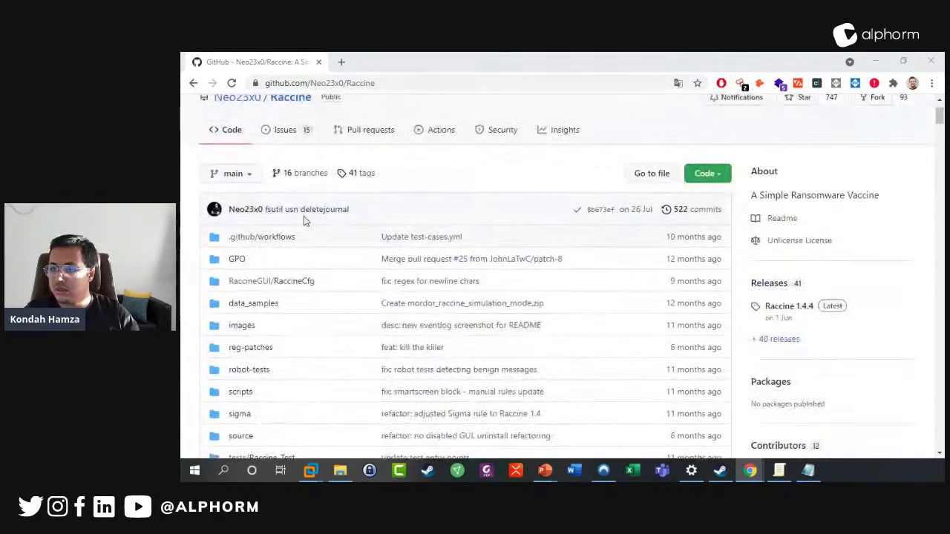
scroll(418, 237, "down", 15)
scroll(418, 241, "up", 2)
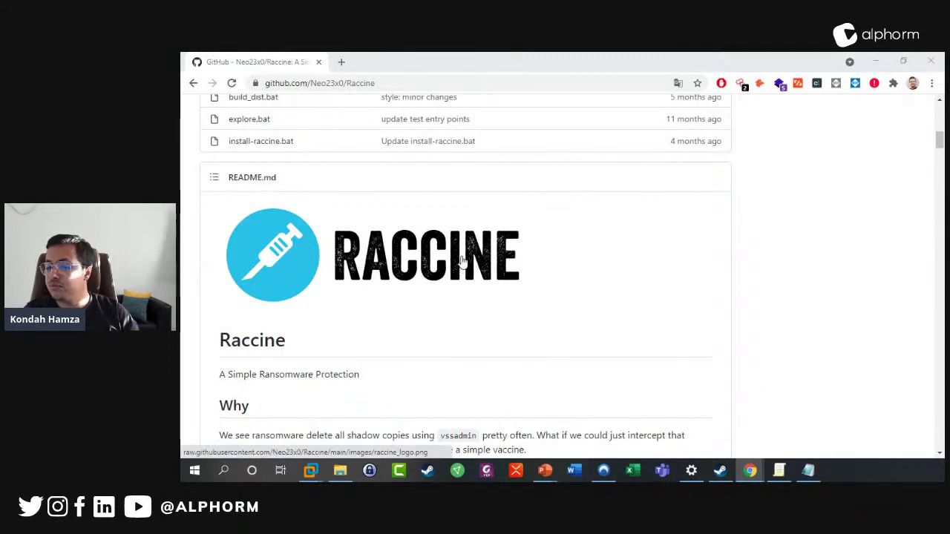
scroll(454, 267, "down", 2)
scroll(448, 265, "up", 1)
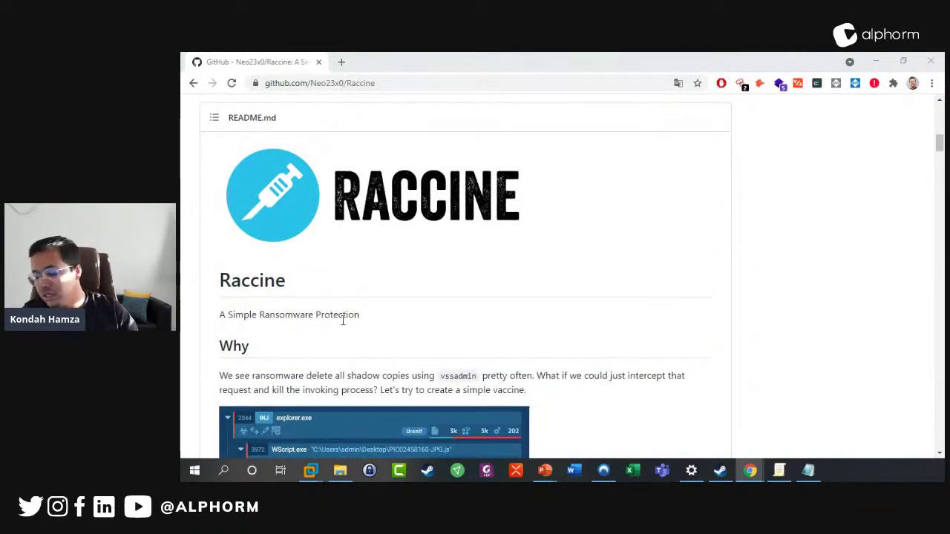
scroll(437, 256, "down", 3)
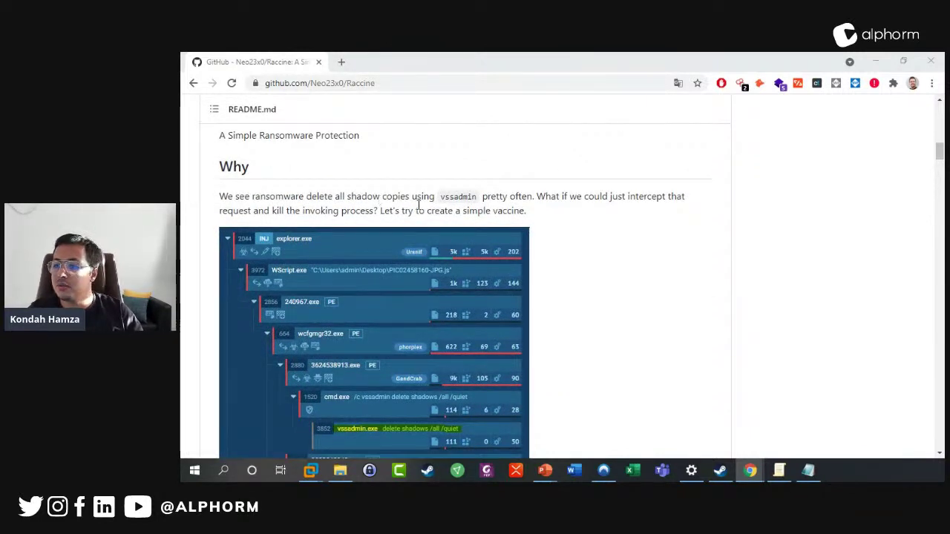
left_click_drag(438, 197, 483, 198)
left_click(774, 284)
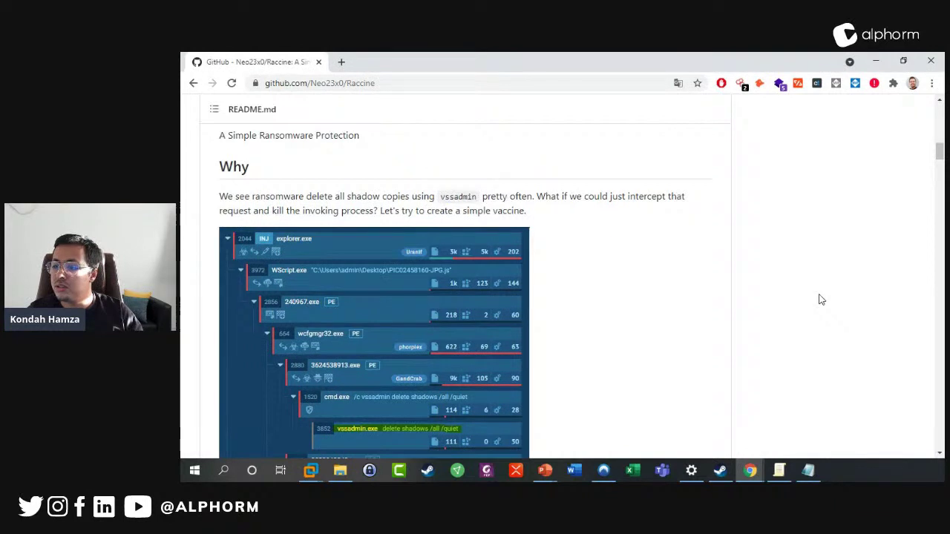
Examine the Raccine README from How it works through the malicious combinations and examples to the Warning and Version History sections
scroll(822, 299, "down", 3)
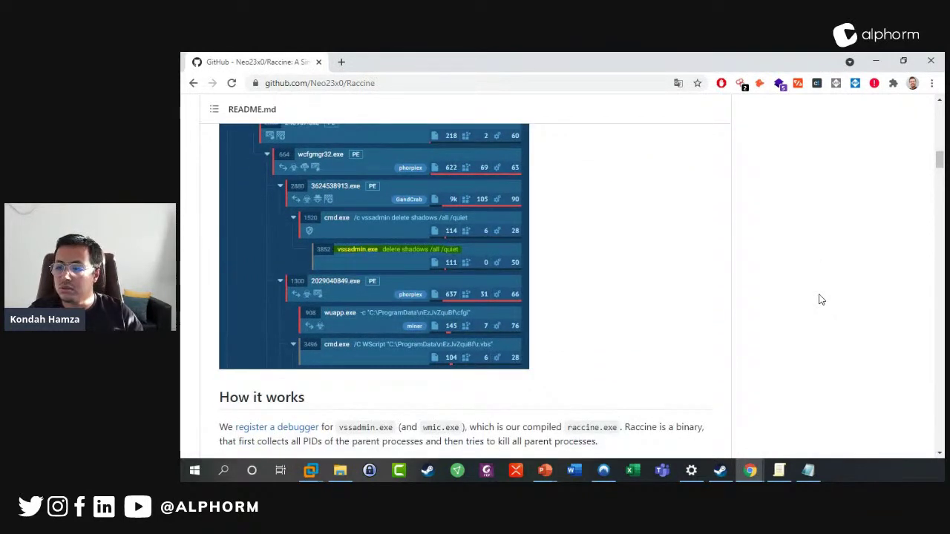
scroll(822, 299, "down", 1)
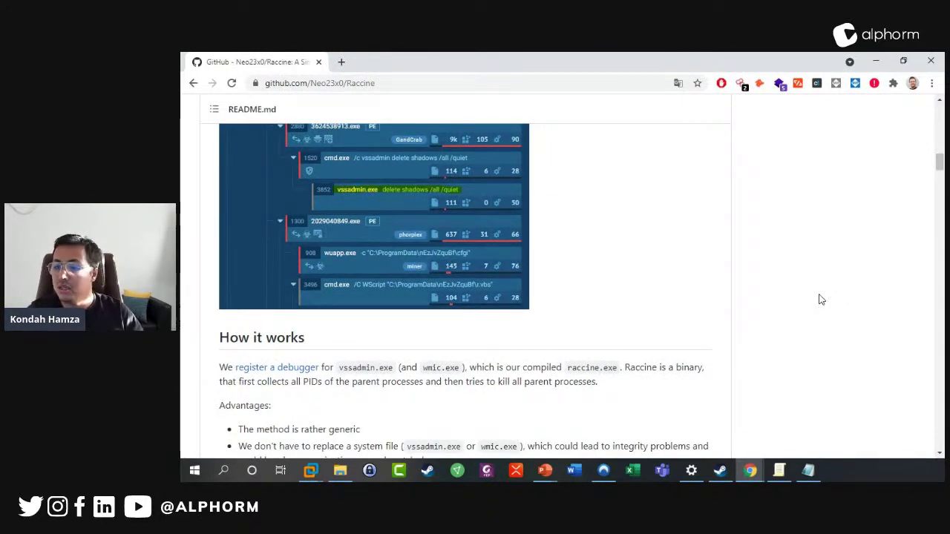
scroll(822, 299, "down", 8)
scroll(819, 288, "down", 12)
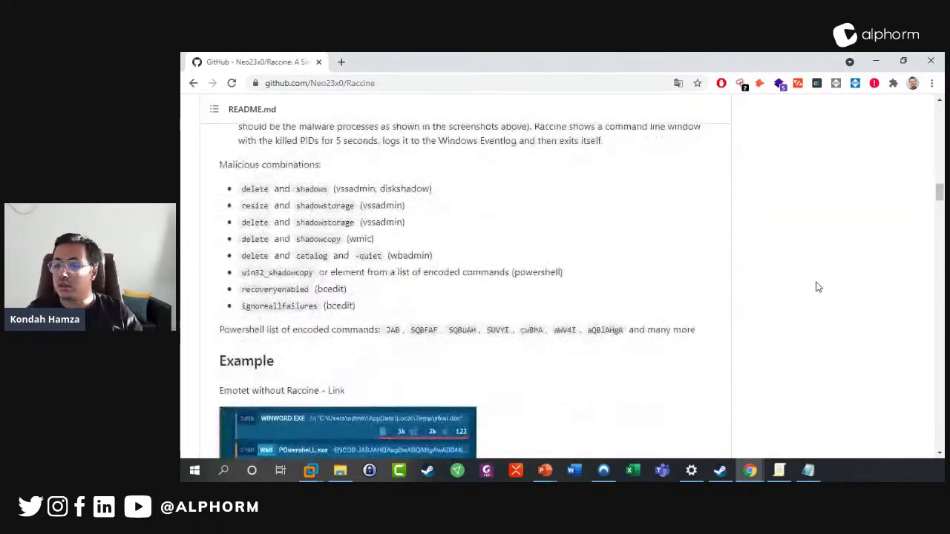
scroll(817, 287, "down", 2)
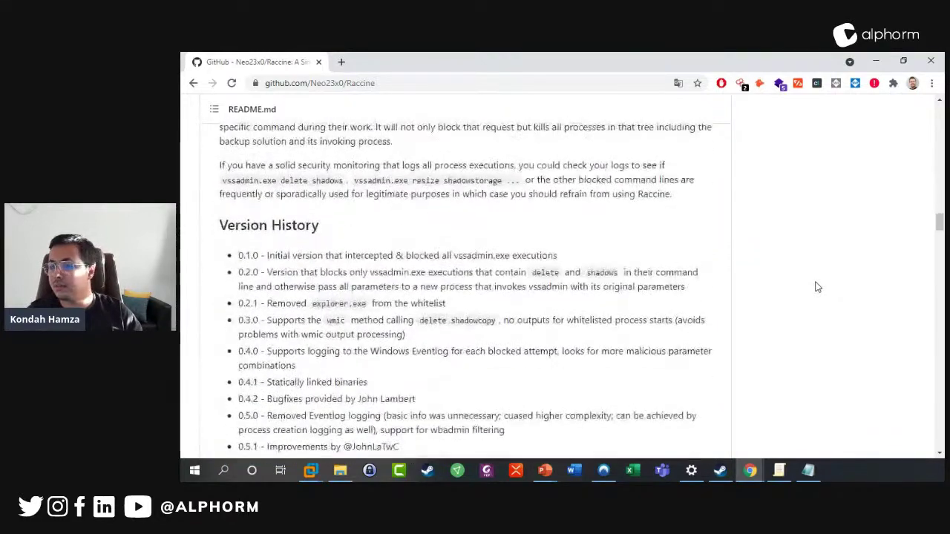
scroll(816, 286, "up", 2)
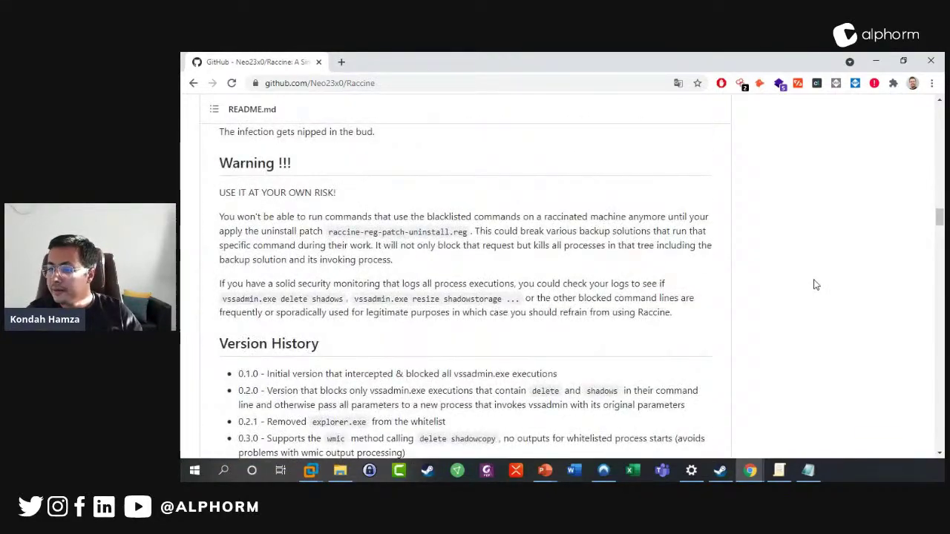
Return to the Raccine repository's file list and download the source code as a ZIP archive
scroll(806, 387, "up", 5)
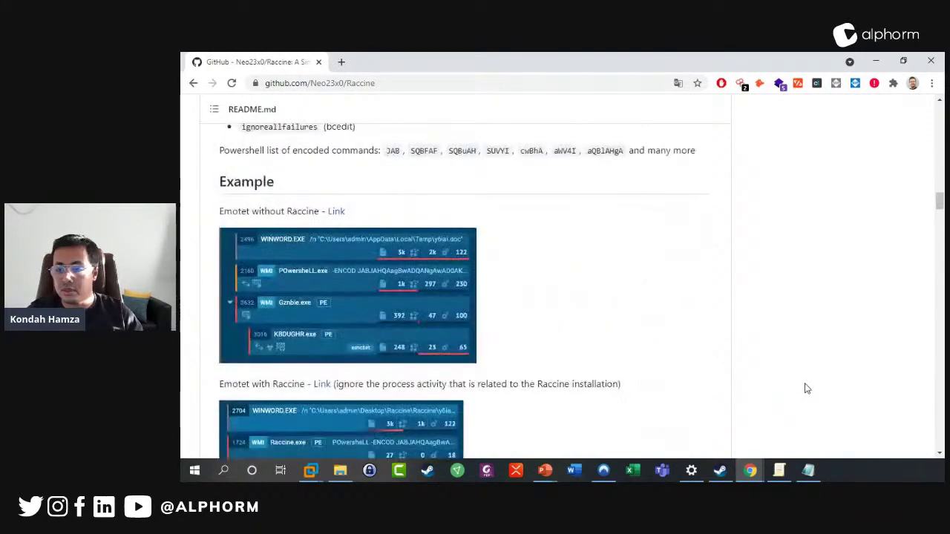
scroll(805, 384, "up", 5)
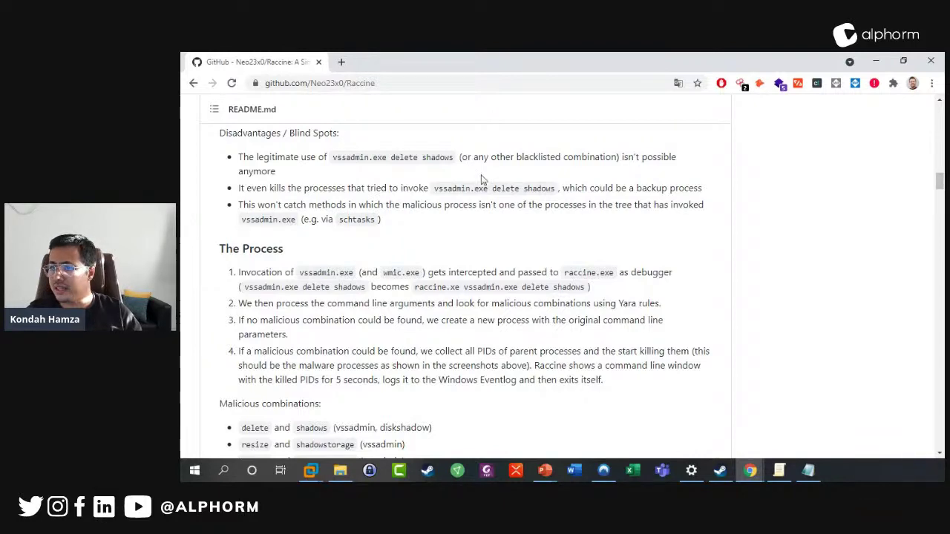
scroll(440, 205, "up", 4)
scroll(439, 205, "up", 20)
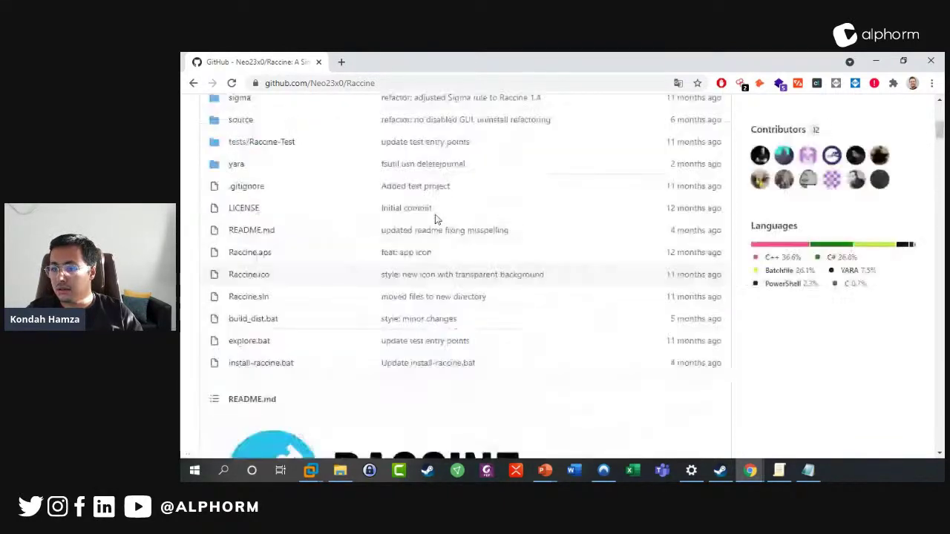
scroll(437, 221, "down", 2)
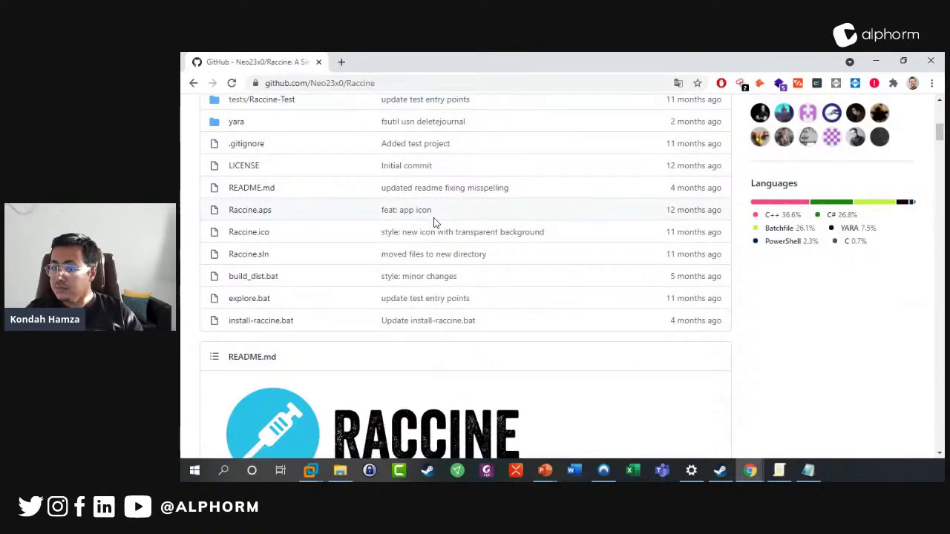
scroll(435, 222, "up", 4)
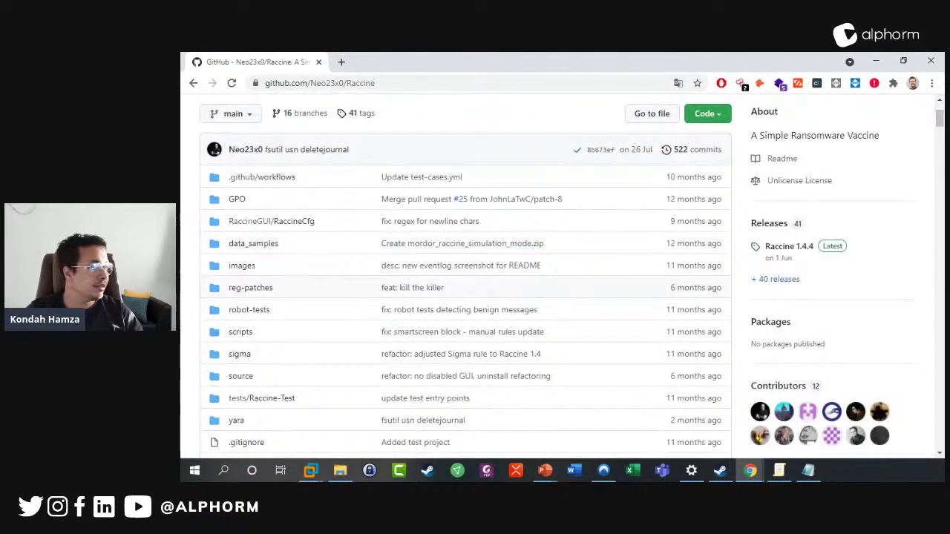
key("alt+Tab")
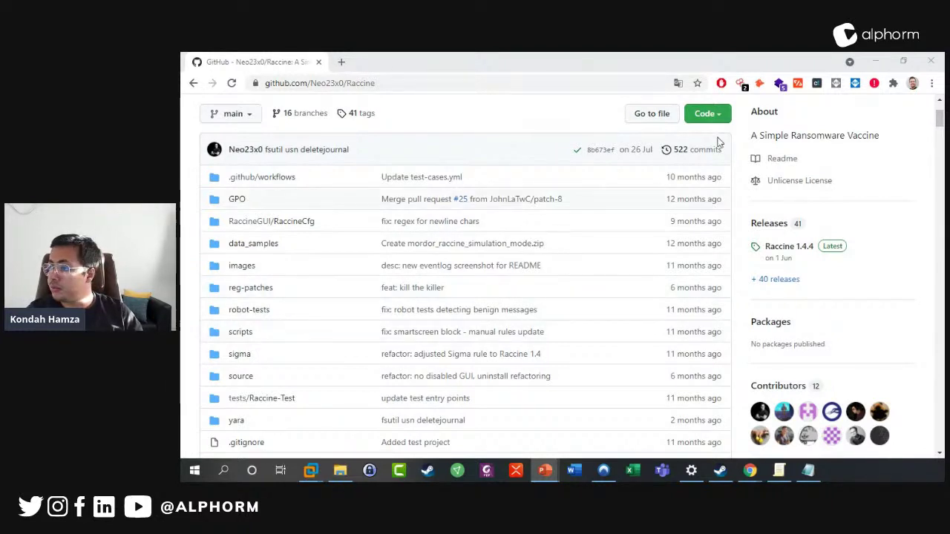
left_click(702, 117)
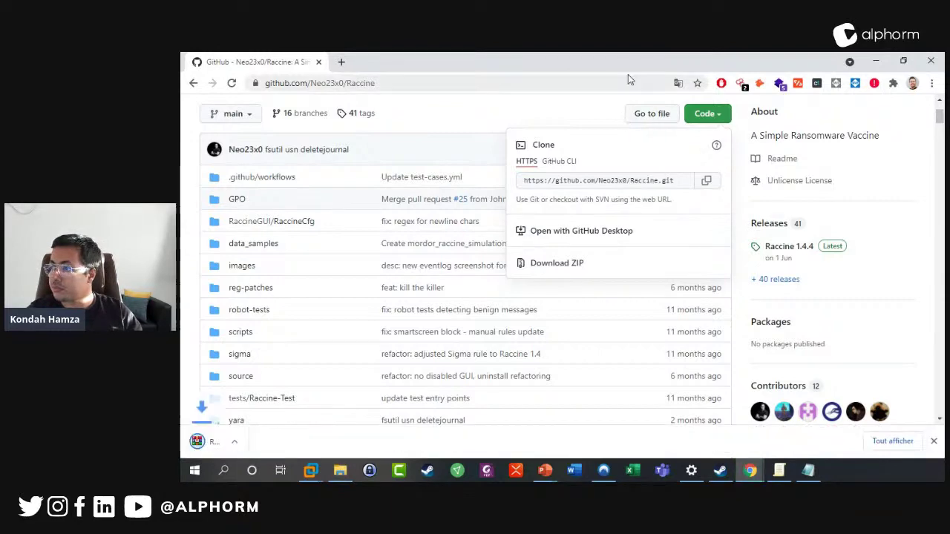
left_click(522, 84)
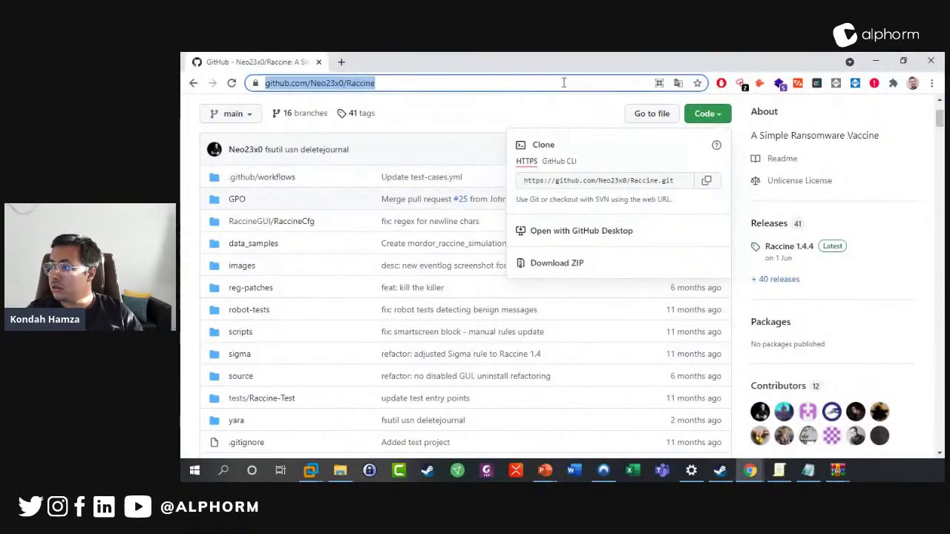
Switch to the Windows 10 virtual machine, extract the Raccine-main archive on the desktop and open the inner Raccine-main folder
key("alt+Tab")
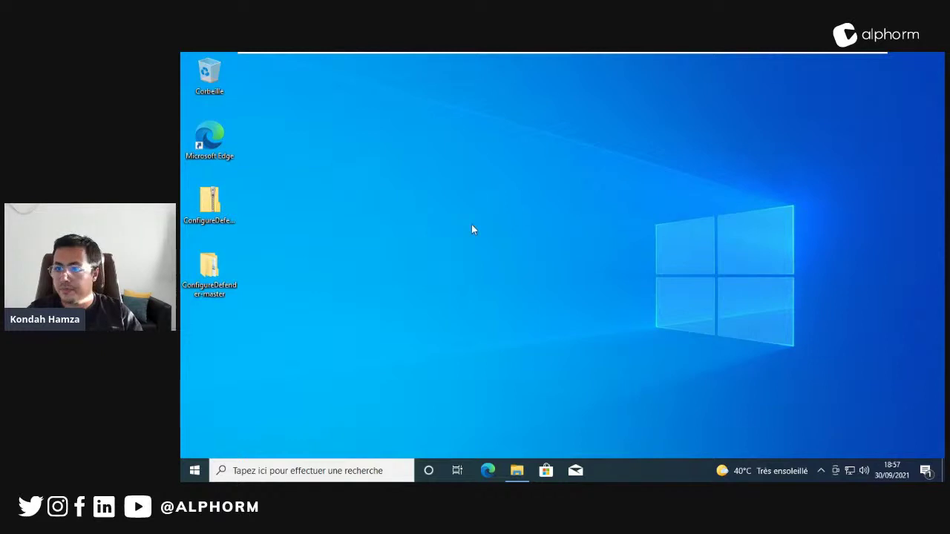
right_click(202, 333)
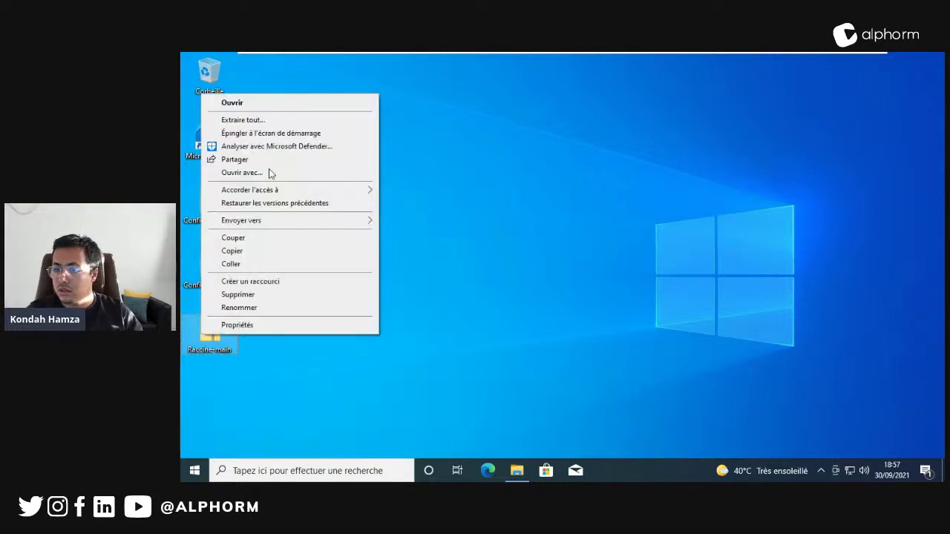
left_click(269, 121)
left_click(665, 378)
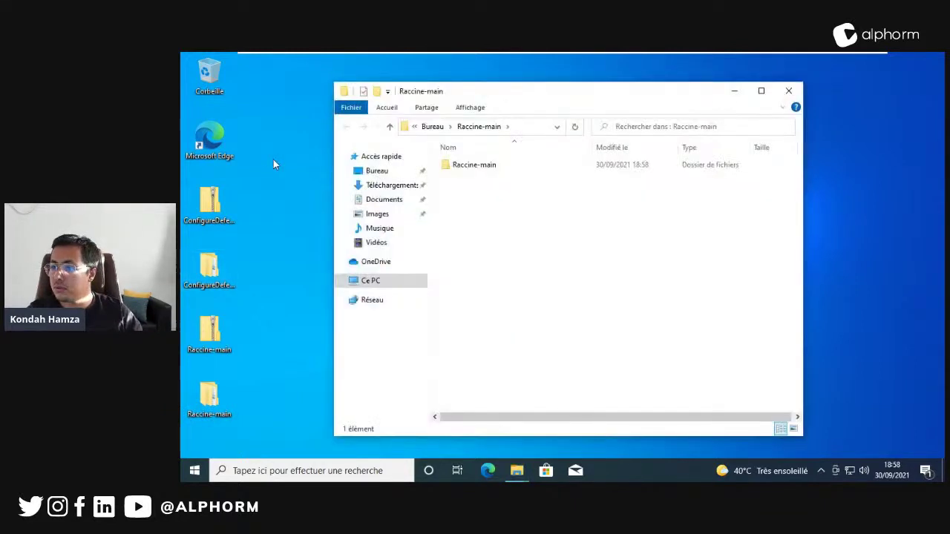
double_click(487, 164)
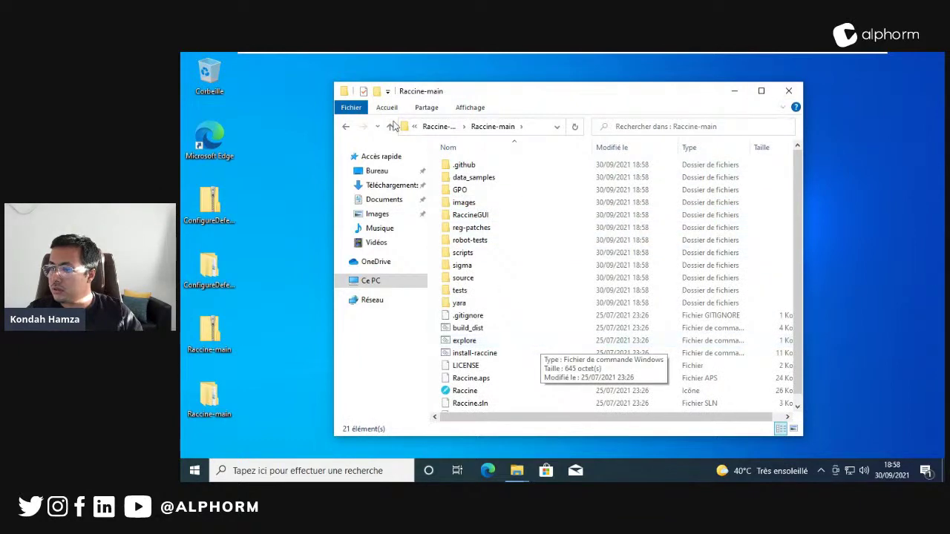
Open Windows PowerShell as administrator in the Raccine-main folder and approve the elevation request
left_click(351, 109)
mouse_move(377, 150)
left_click(617, 170)
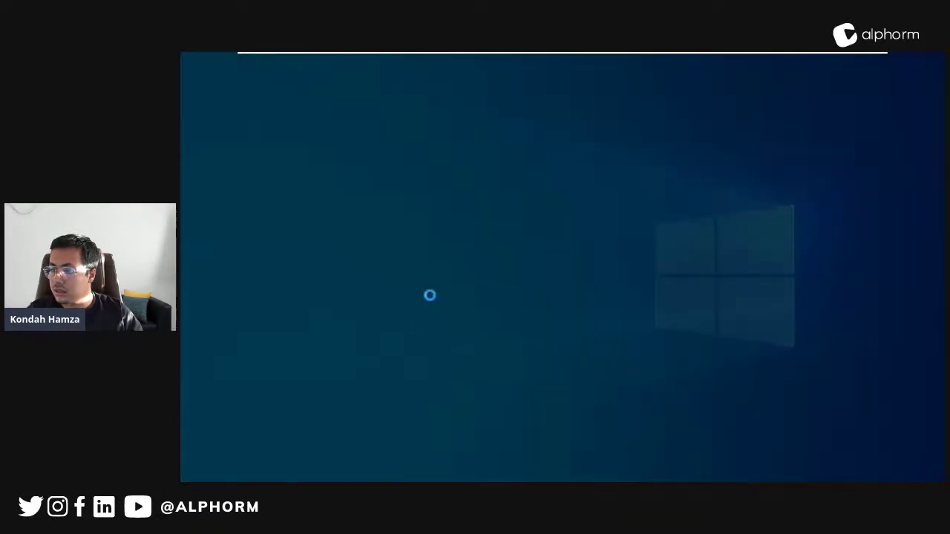
left_click(480, 338)
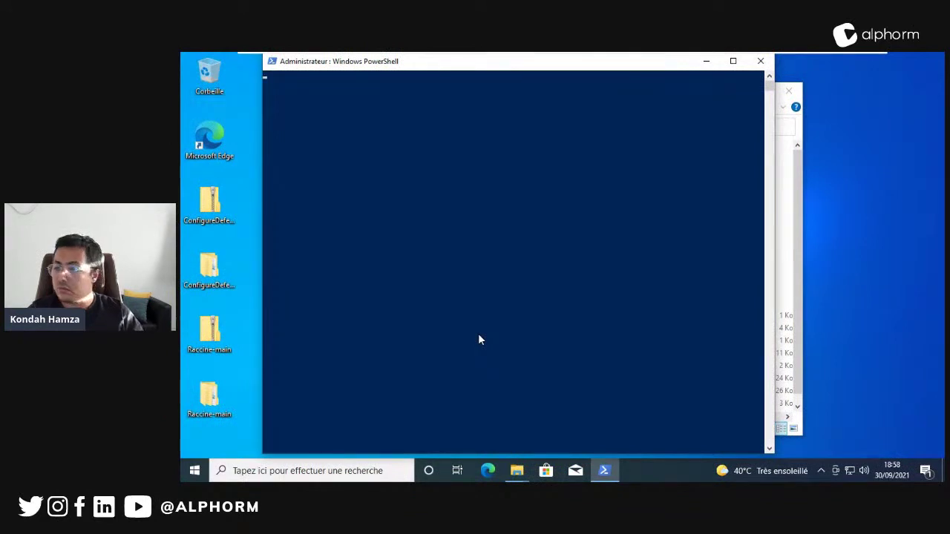
Run the install-raccine batch script from the Raccine-main folder in the elevated PowerShell
type(".\\Raccine.aps")
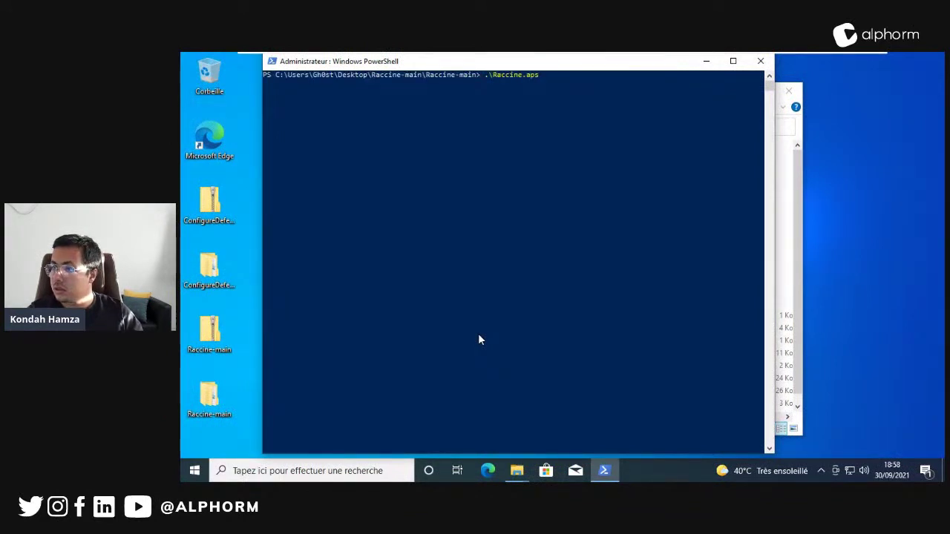
key("Tab")
key("Tab")
key("Tab")
key("Tab")
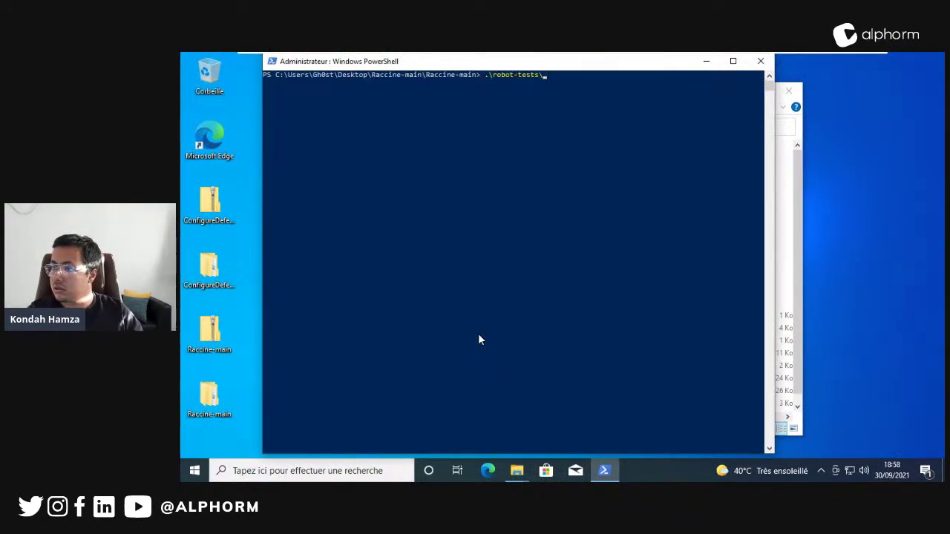
key("BackSpace")
key("BackSpace")
key("BackSpace")
key("BackSpace")
key("BackSpace")
key("BackSpace")
key("BackSpace")
key("BackSpace")
key("BackSpace")
key("BackSpace")
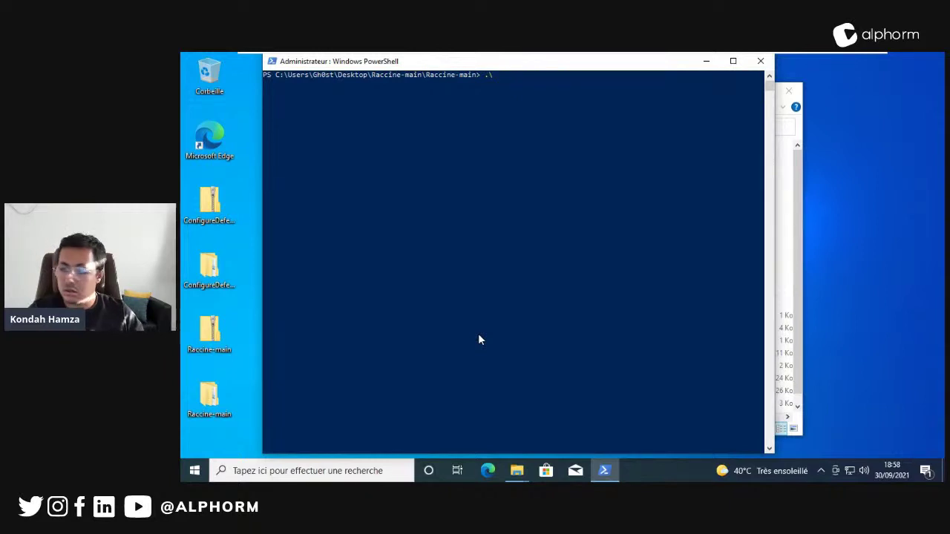
key("Tab")
key("Return")
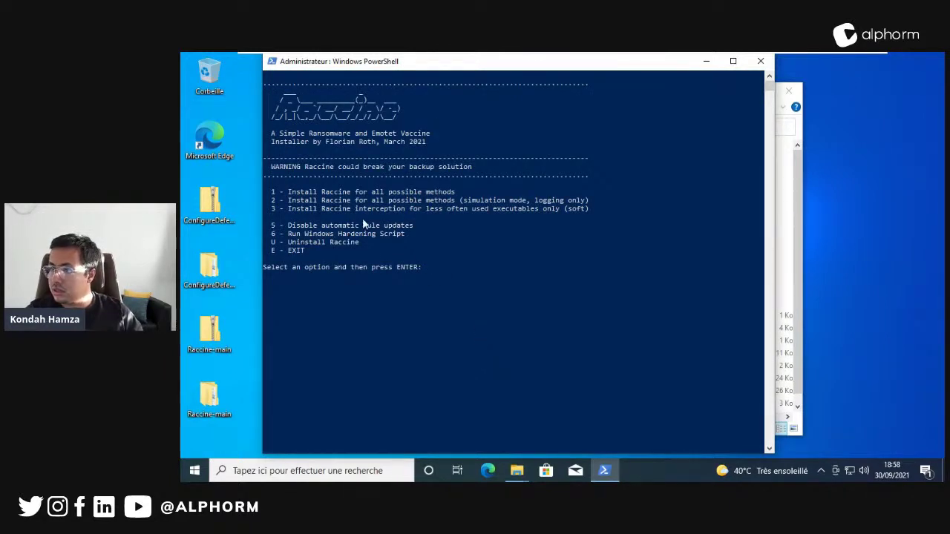
Choose option 1 to install Raccine for all possible methods and dismiss the RaccineSettings.exe error message
left_click(317, 194)
left_click_drag(316, 194, 450, 205)
left_click(451, 204)
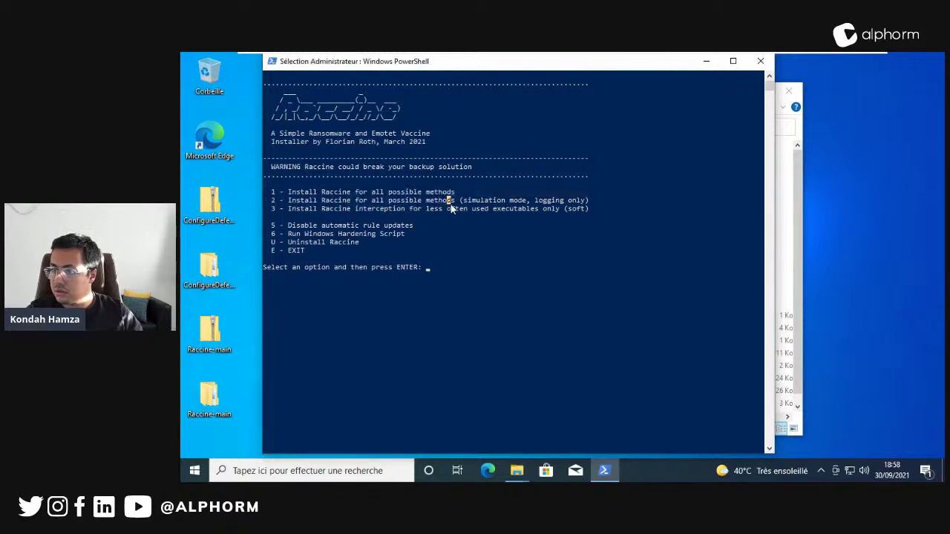
type("1")
key("Return")
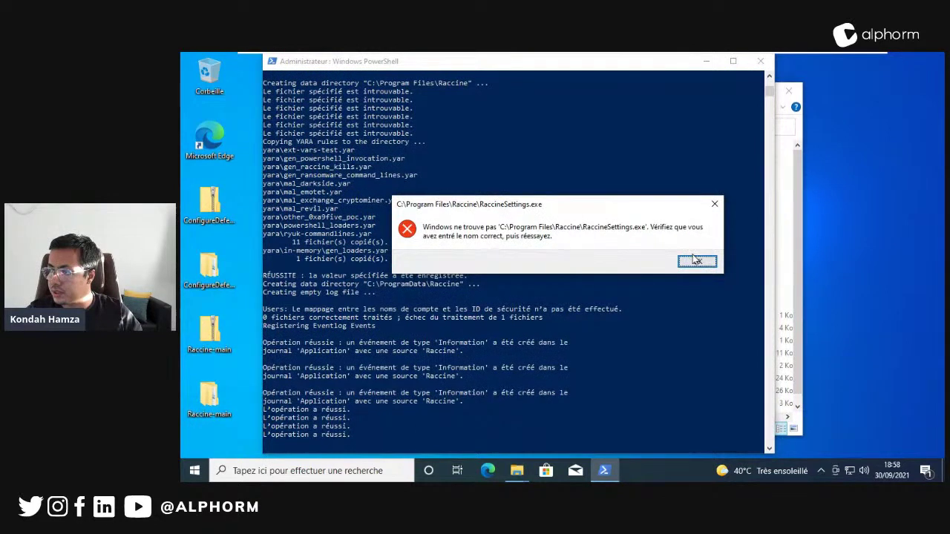
left_click(701, 263)
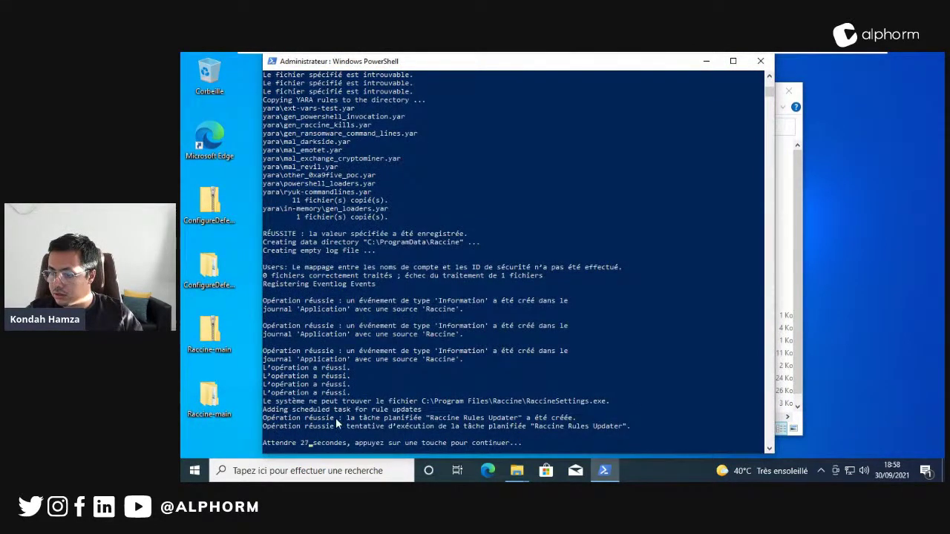
Examine the installer output on the scheduled rule updates, event log registration and YARA rule copying, and return to the installer's main choices
left_click_drag(336, 418, 603, 409)
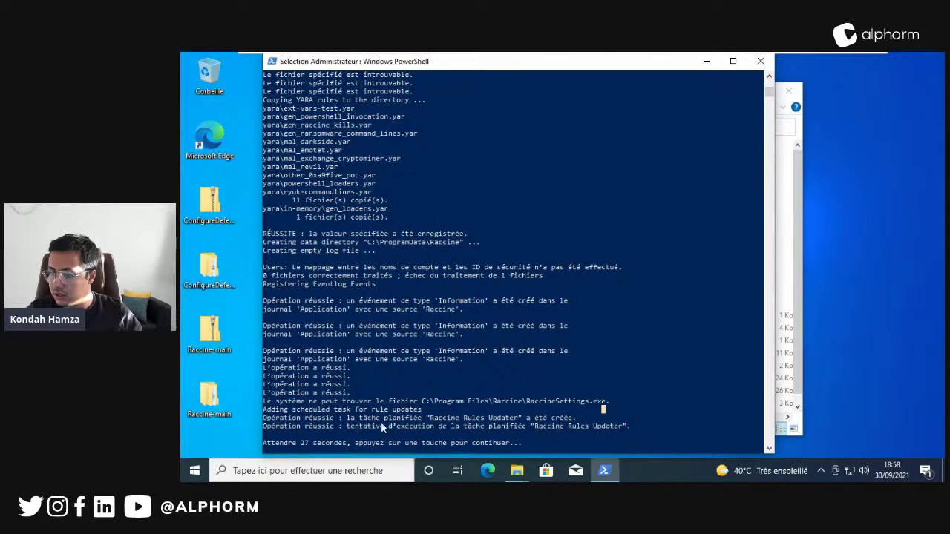
left_click_drag(380, 421, 662, 429)
left_click_drag(354, 409, 396, 342)
scroll(395, 356, "up", 4)
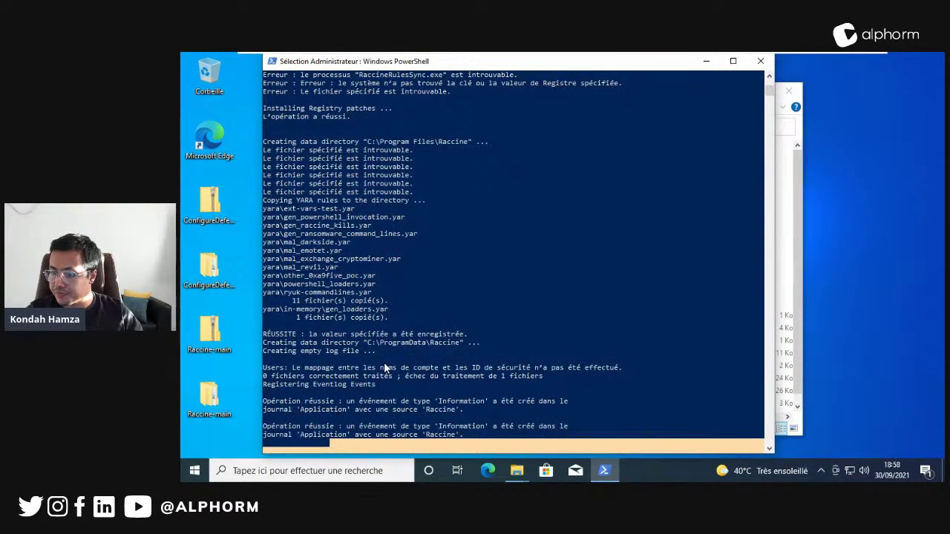
left_click_drag(424, 302, 254, 147)
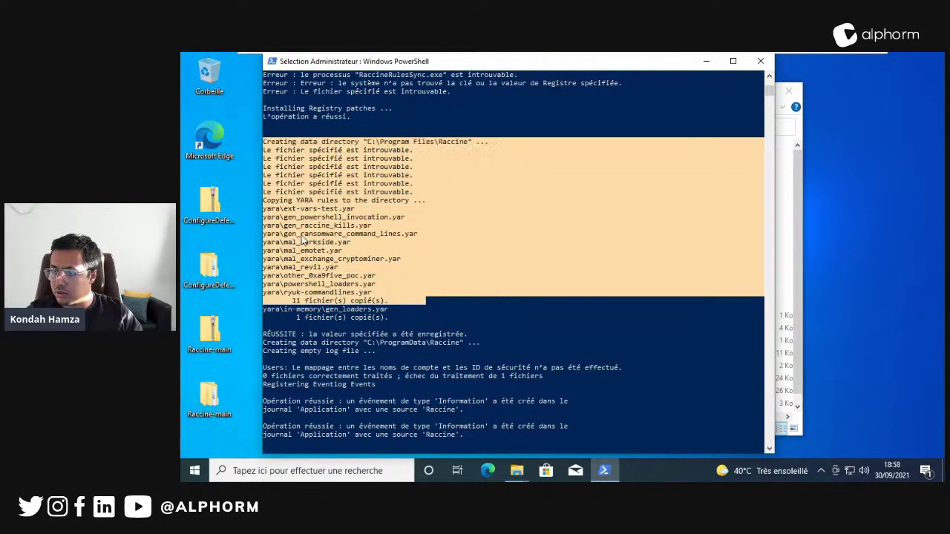
left_click(329, 264)
left_click_drag(425, 326, 272, 189)
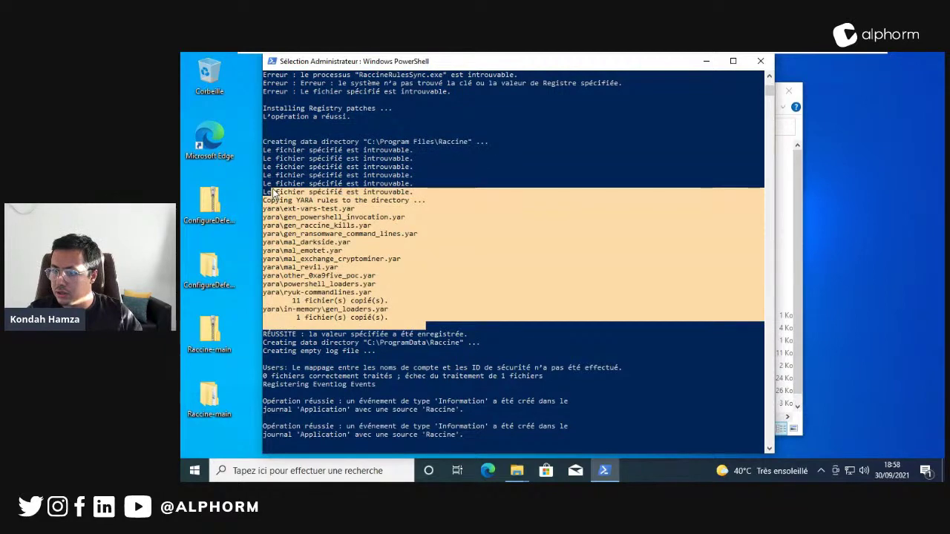
right_click(286, 254)
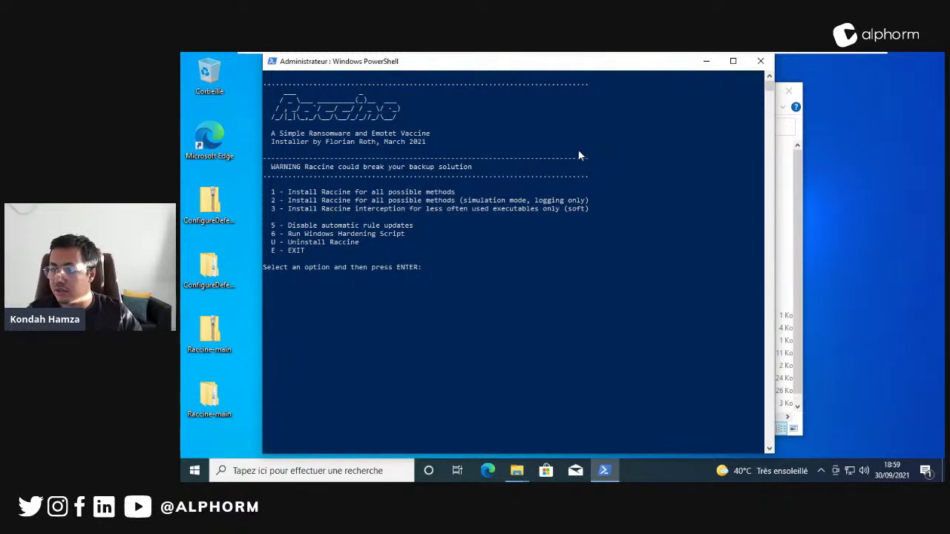
Choose option 6 for the Windows Hardening Script and run its Full version with option 1
left_click_drag(296, 235, 412, 235)
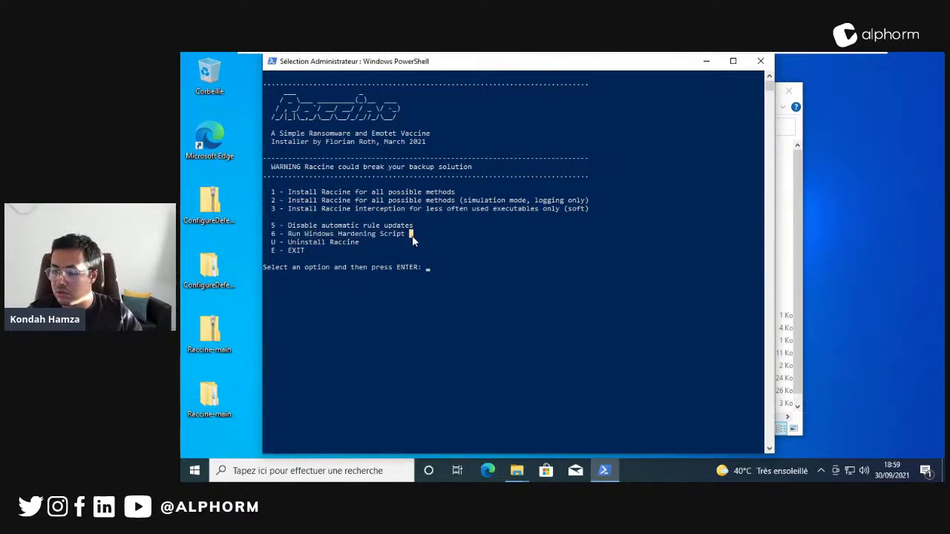
type("6")
key("Return")
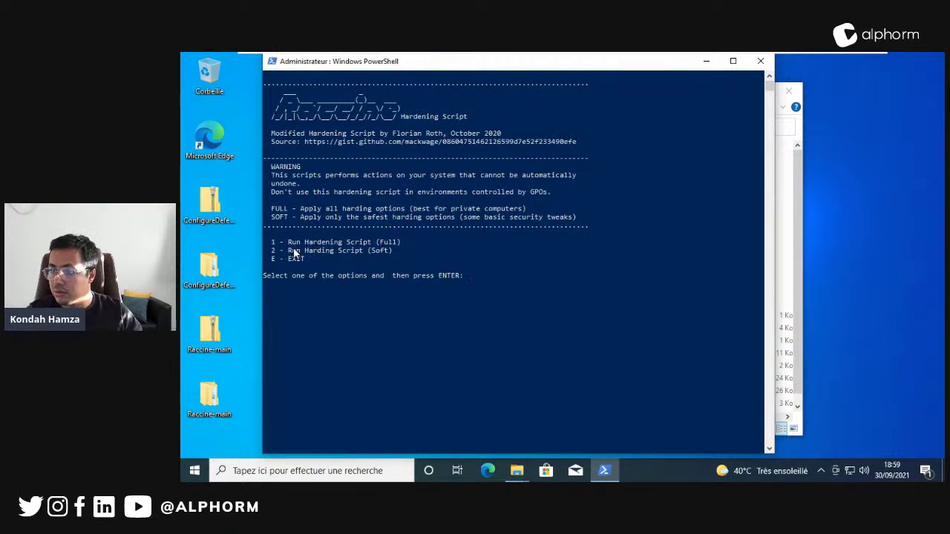
left_click_drag(290, 242, 398, 246)
left_click(410, 243)
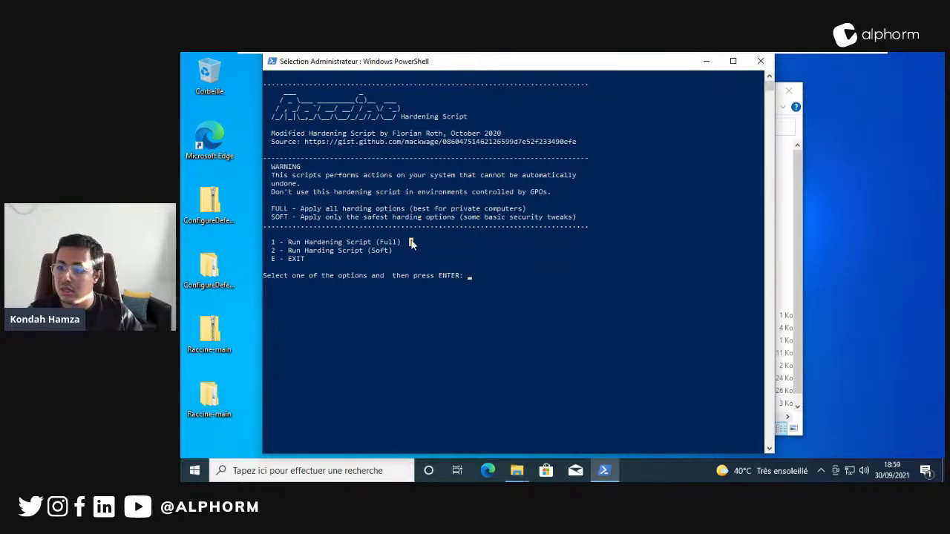
type("1")
key("Return")
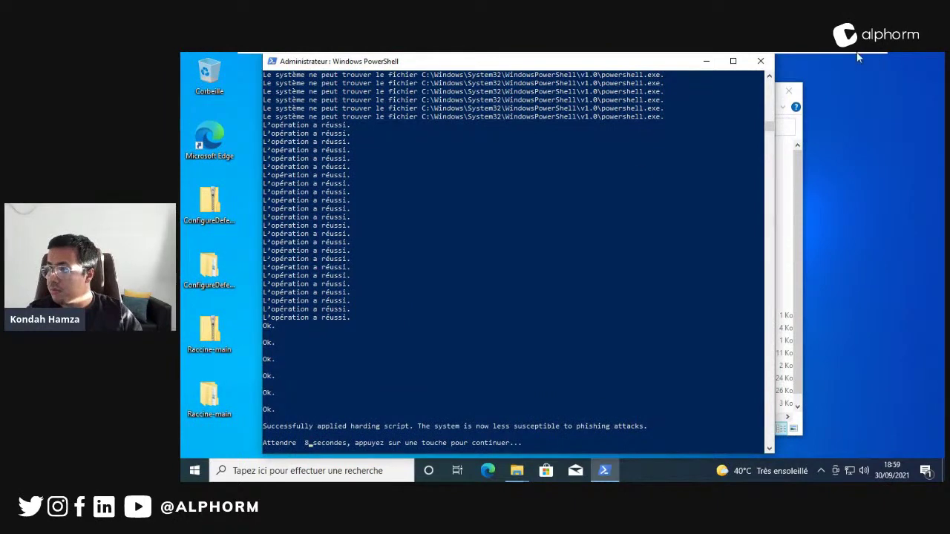
Close PowerShell and the Raccine-main folder, and delete the ConfigureDefender and Raccine archives and folders from the desktop
left_click(760, 61)
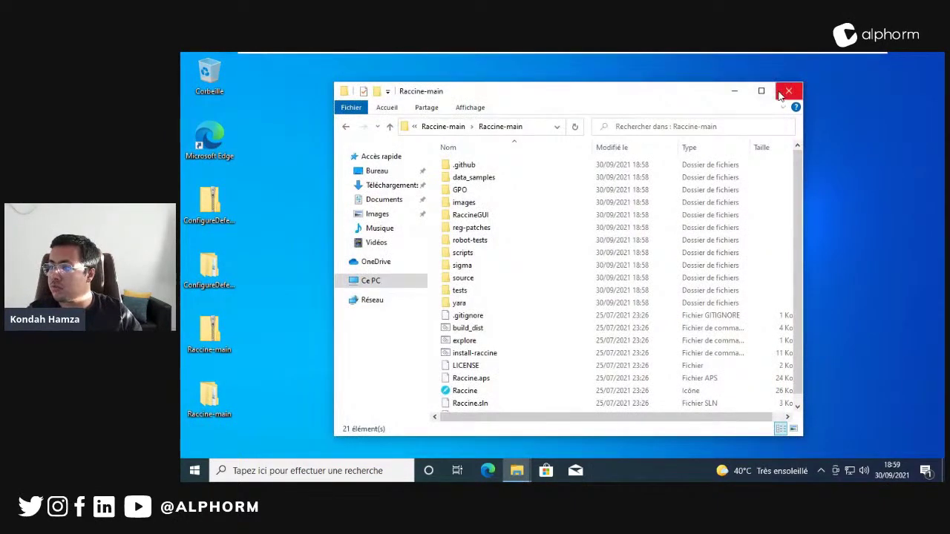
left_click(788, 90)
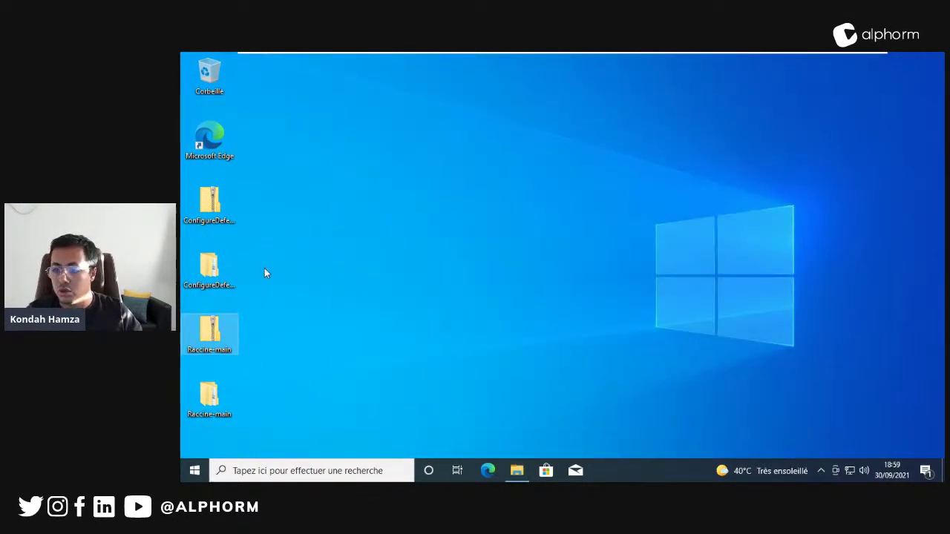
left_click_drag(257, 211, 204, 415)
key("Delete")
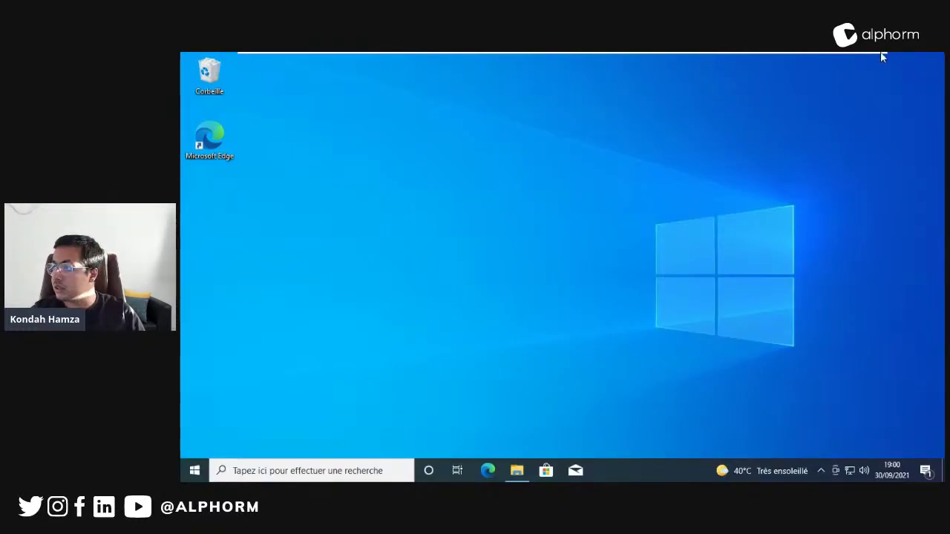
Leave the virtual machine's full-screen view and switch to the PowerPoint presentation
left_click(859, 61)
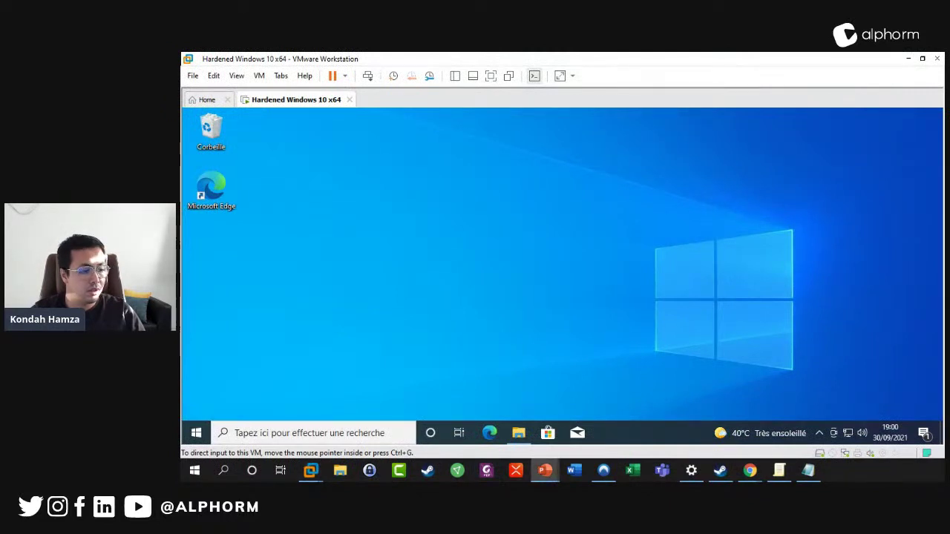
left_click(545, 470)
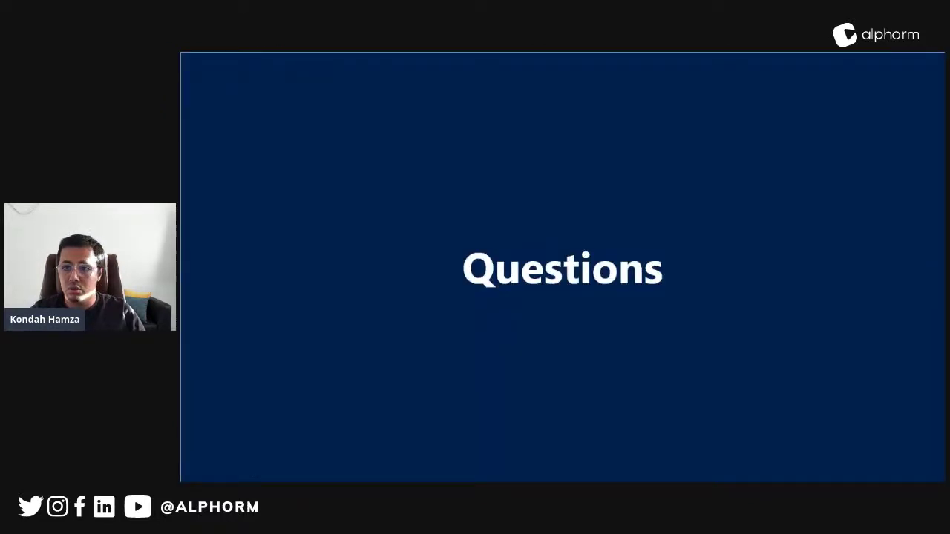